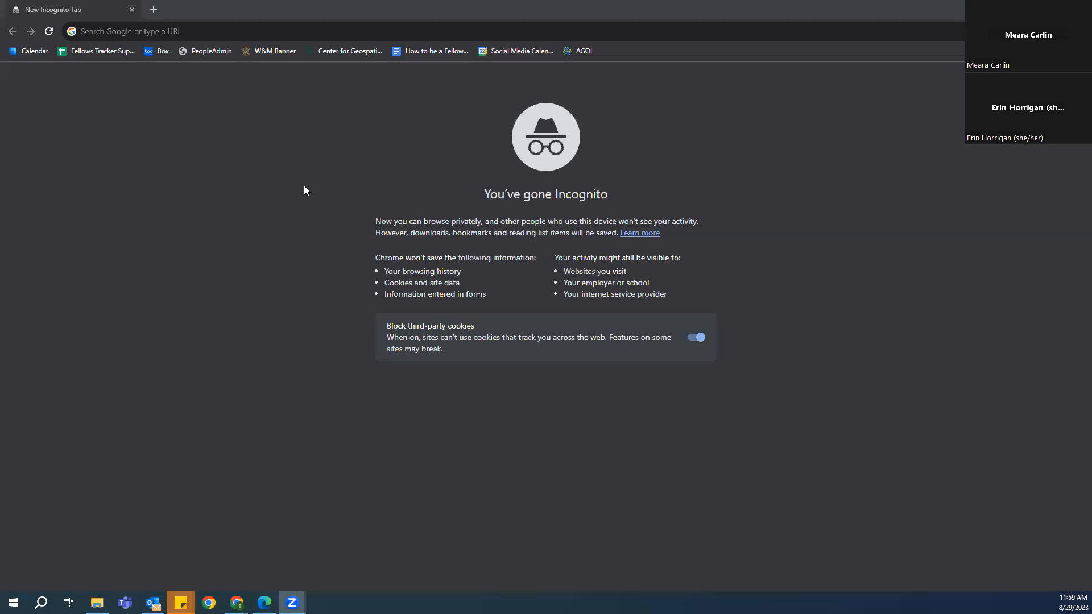
Go to arcgis.com and open the ArcGIS Online sign-in page
left_click(181, 31)
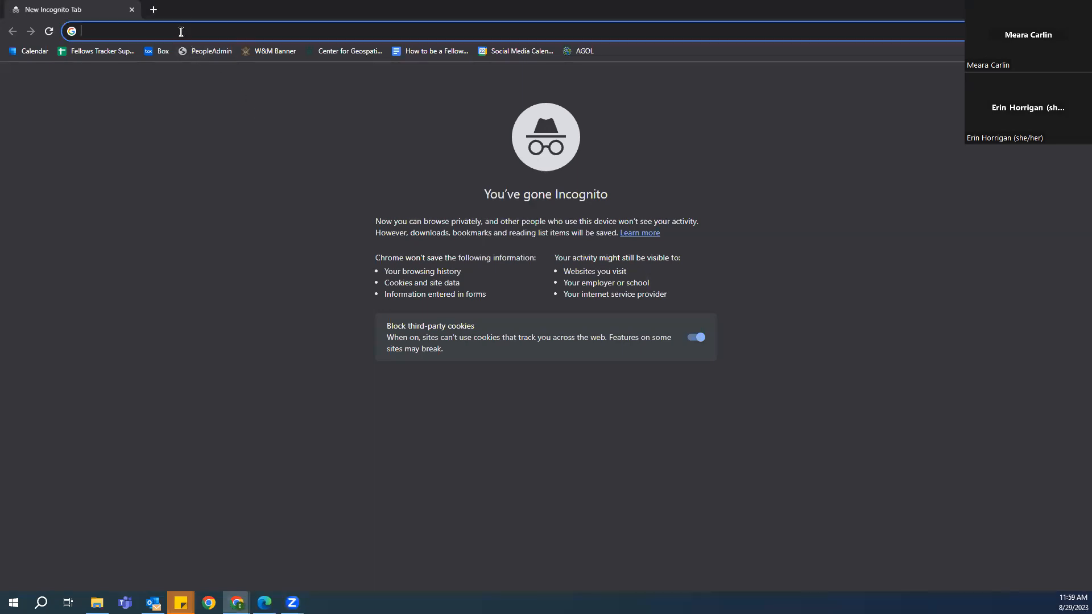
type("arcgis")
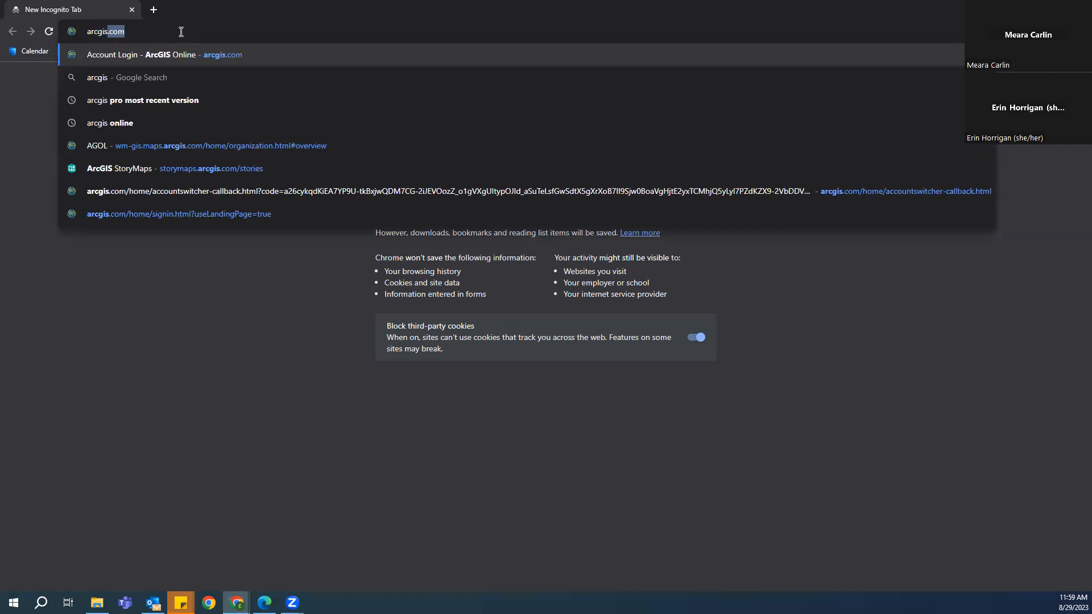
key("Return")
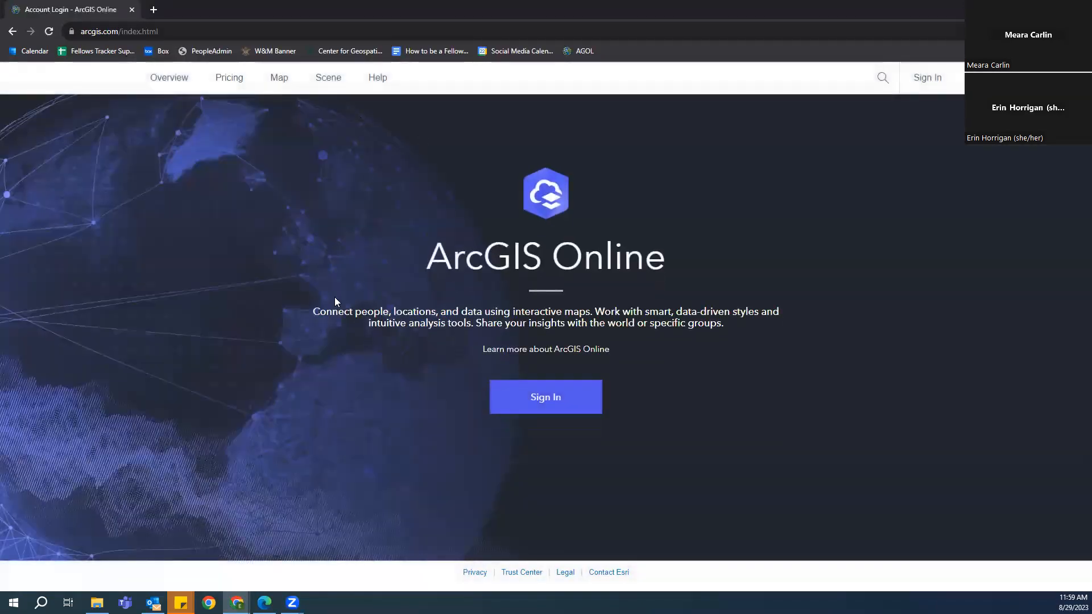
left_click(555, 397)
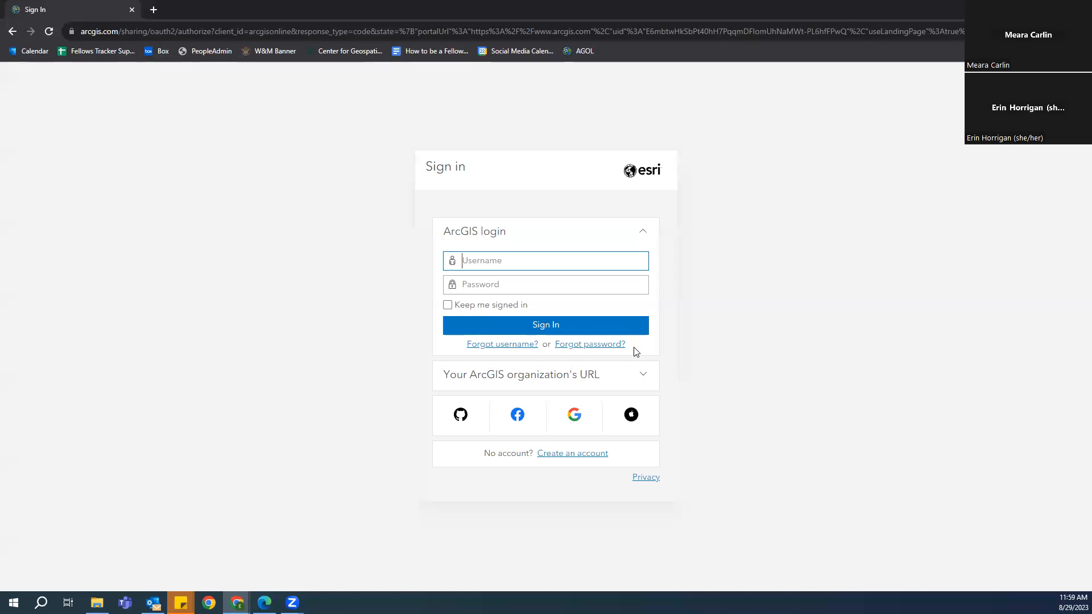
Continue the sign-in through the organization's URL, entering wm-gis as the subdomain
left_click(571, 382)
left_click(478, 314)
type("wm-gi")
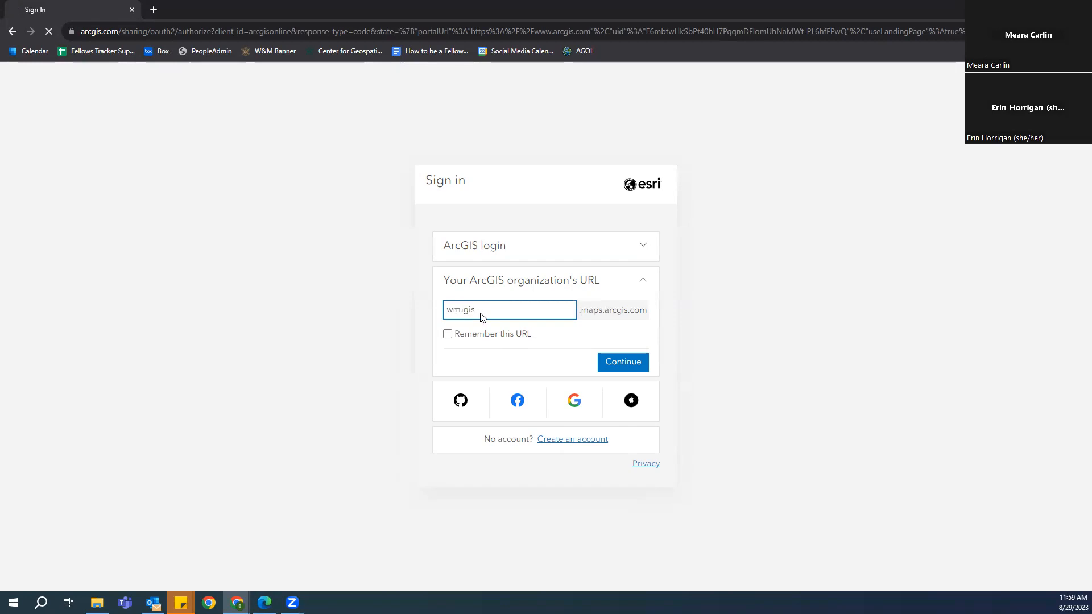
type("s")
key("Return")
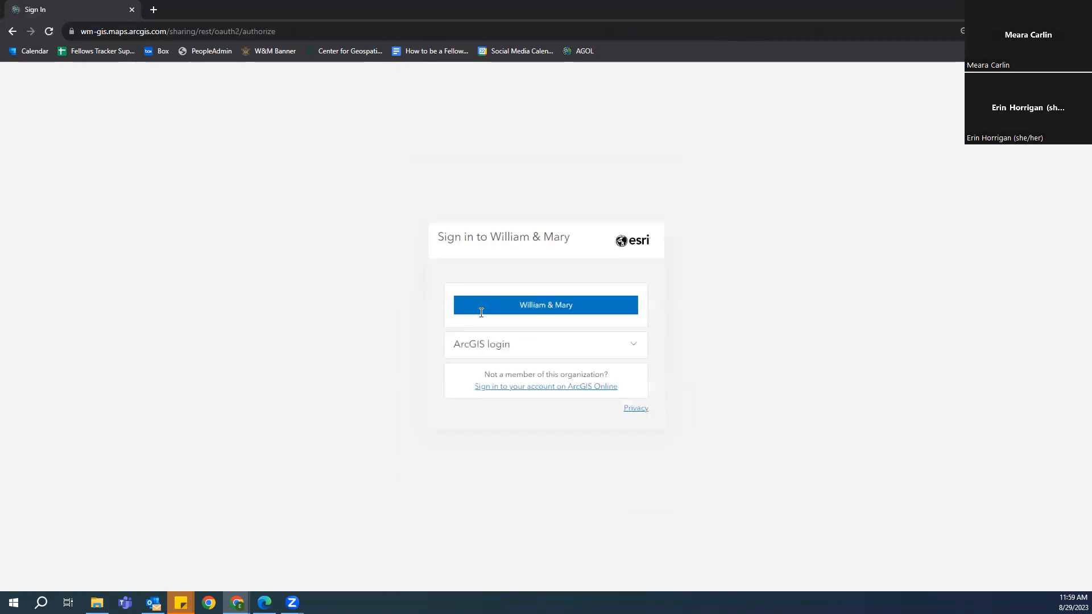
Sign in through William & Mary by filling in the saved username and account password
left_click(523, 313)
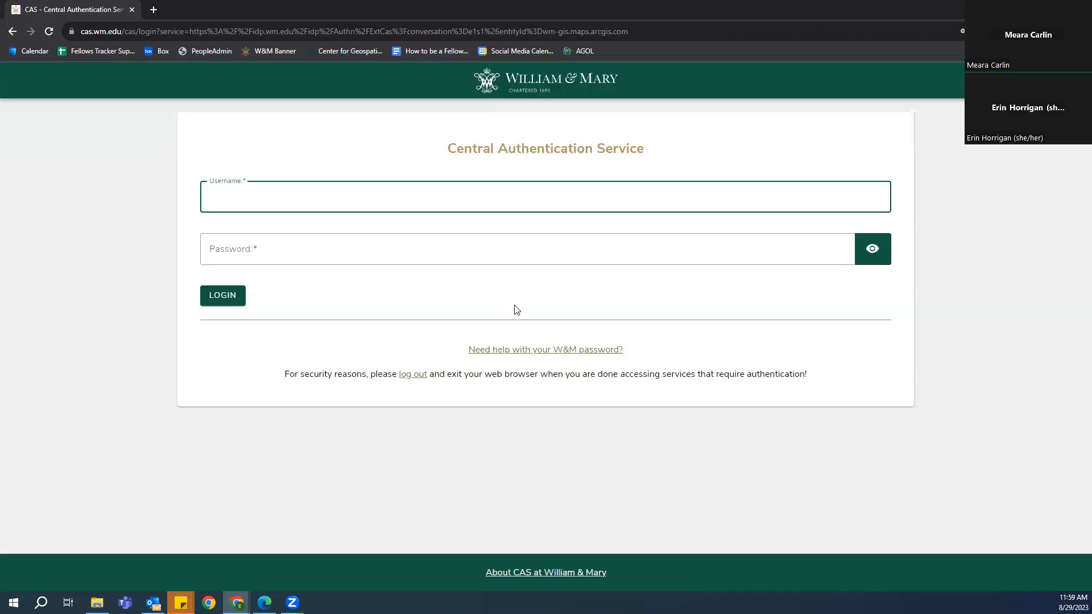
left_click(404, 204)
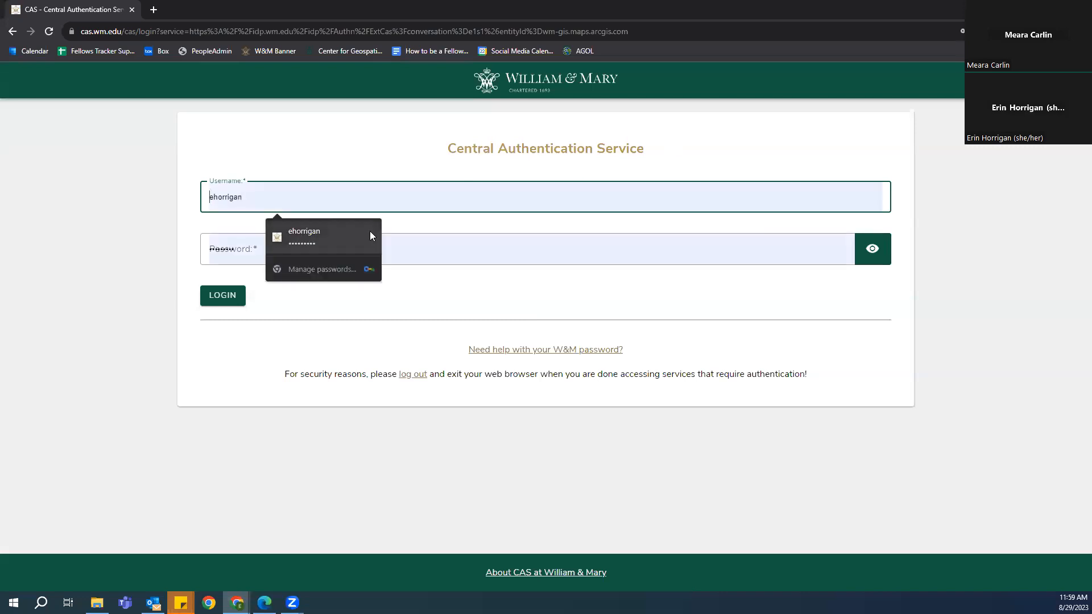
left_click(339, 243)
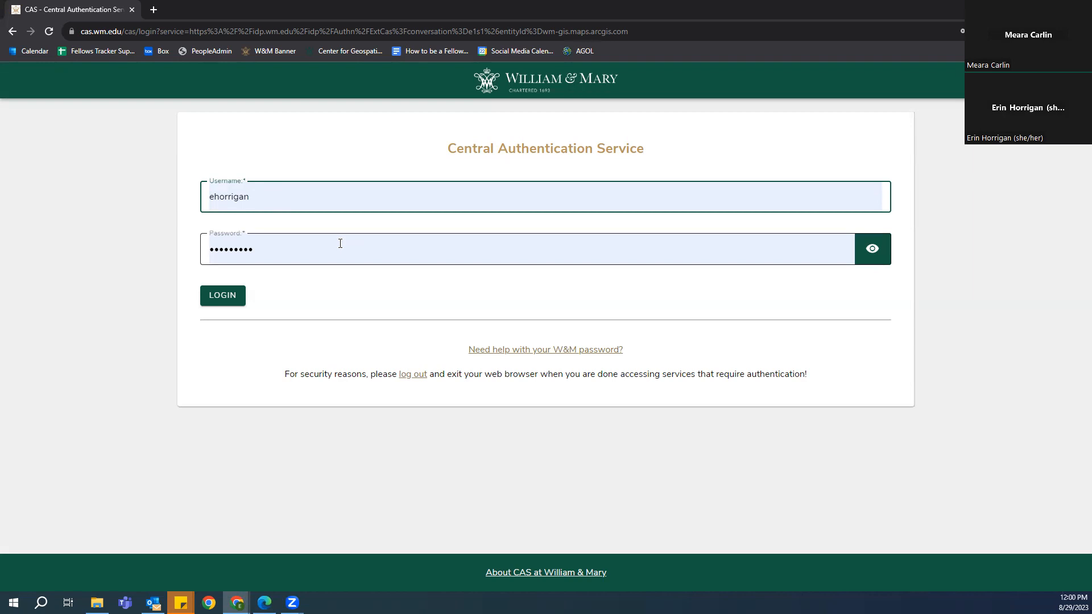
left_click(231, 302)
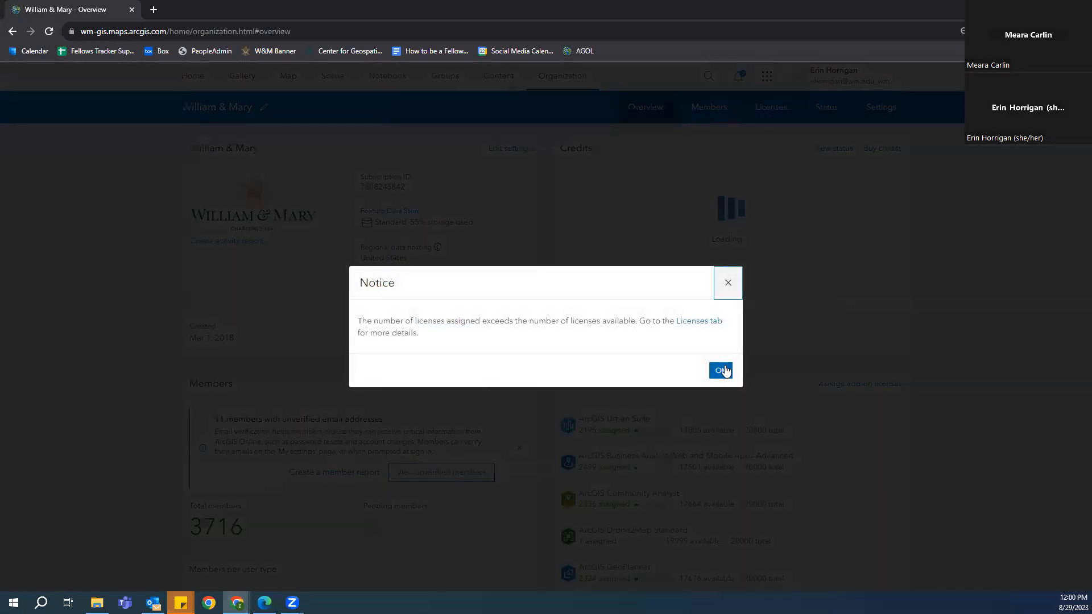
Dismiss the license notice, go to the organization's home page and launch ArcGIS StoryMaps
left_click(721, 370)
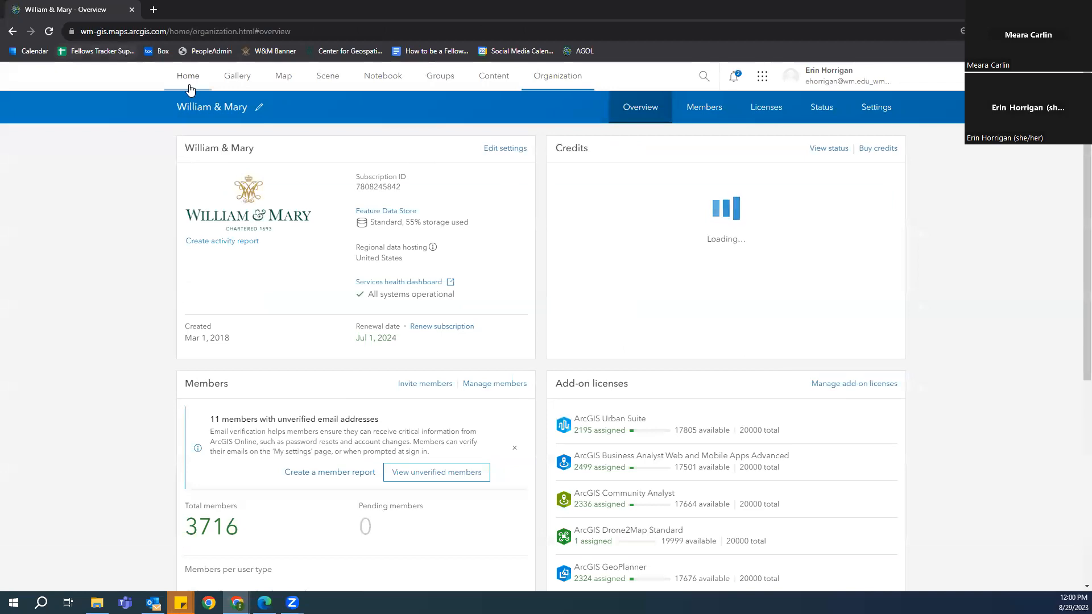
left_click(188, 82)
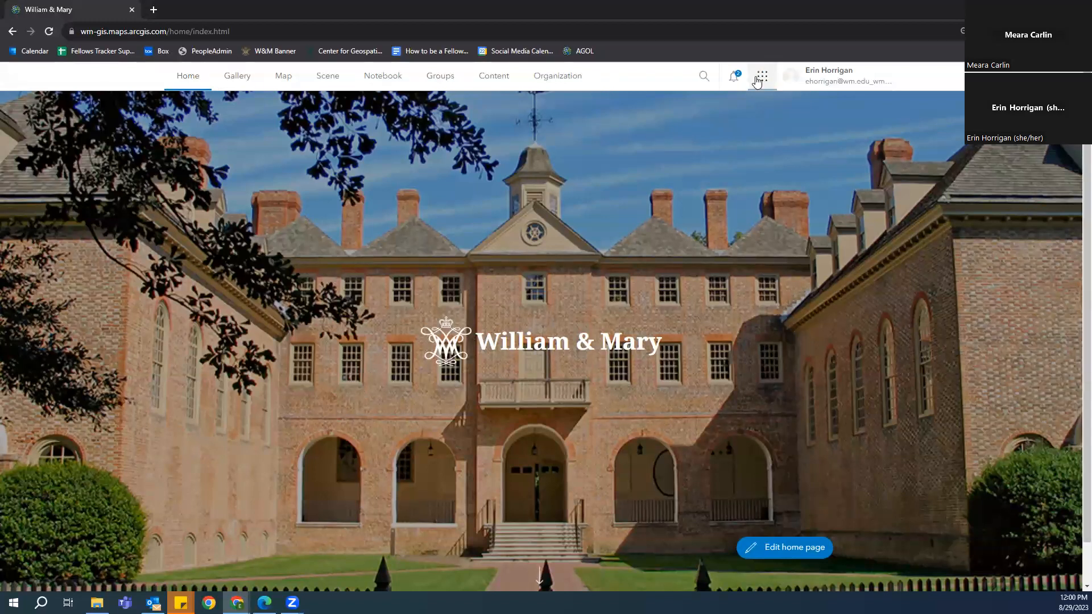
left_click(758, 81)
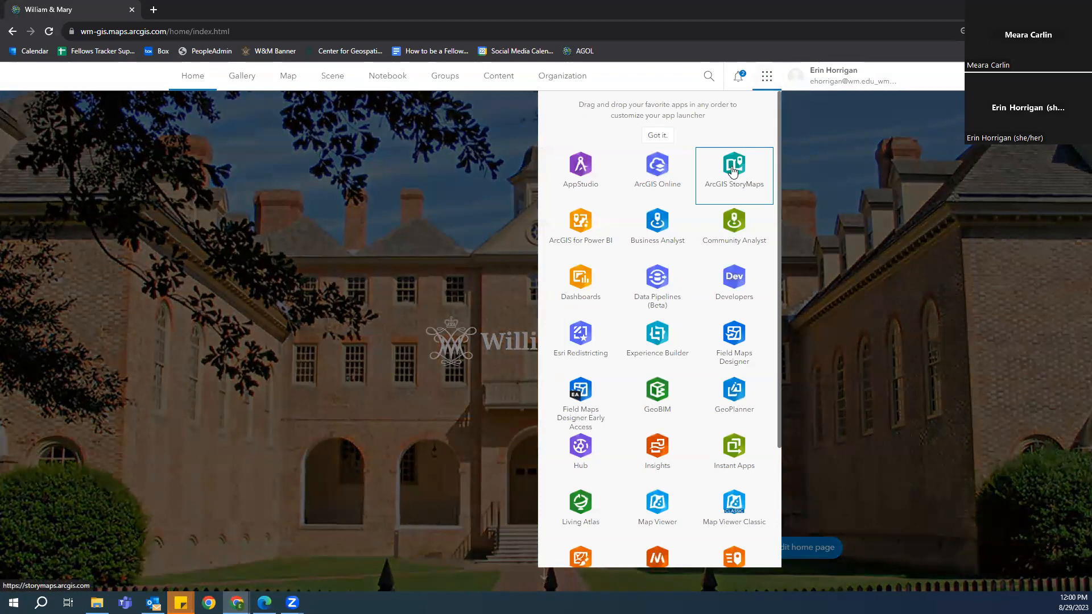
left_click(733, 170)
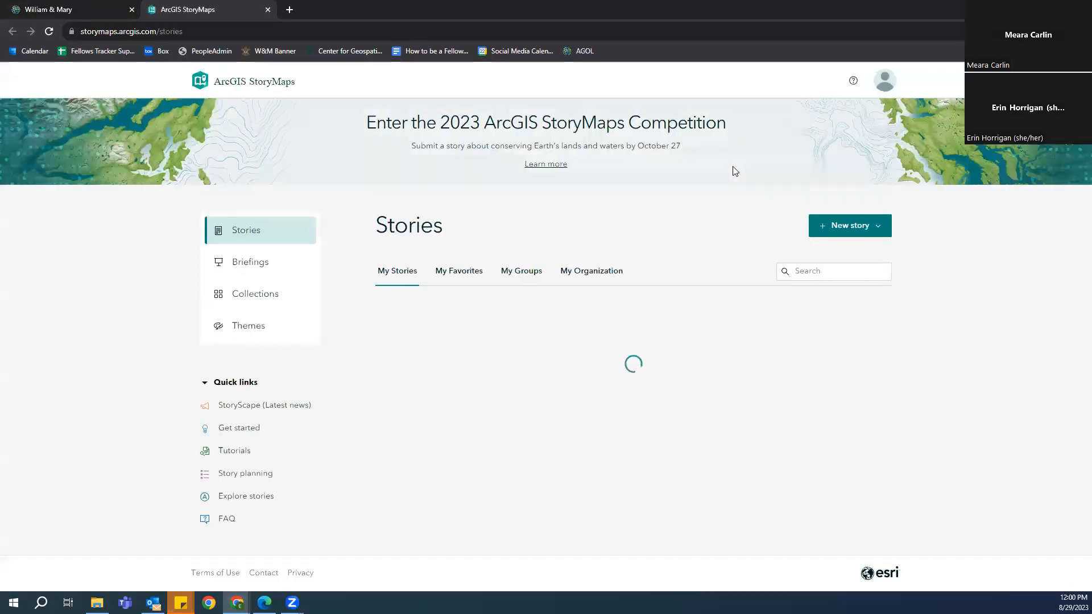
View the options for creating a new story
left_click(866, 231)
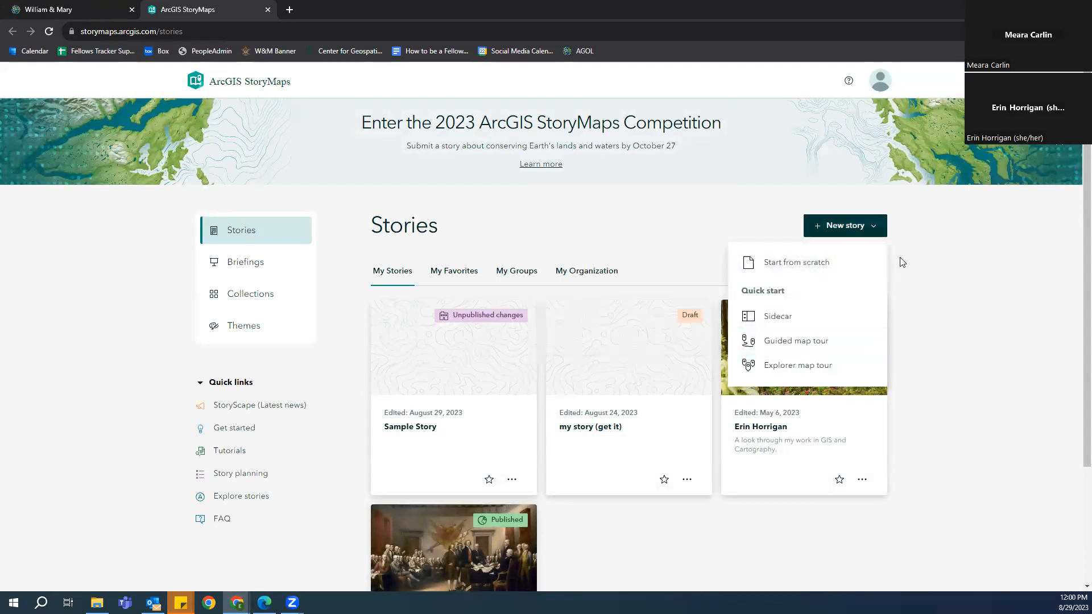
left_click(922, 238)
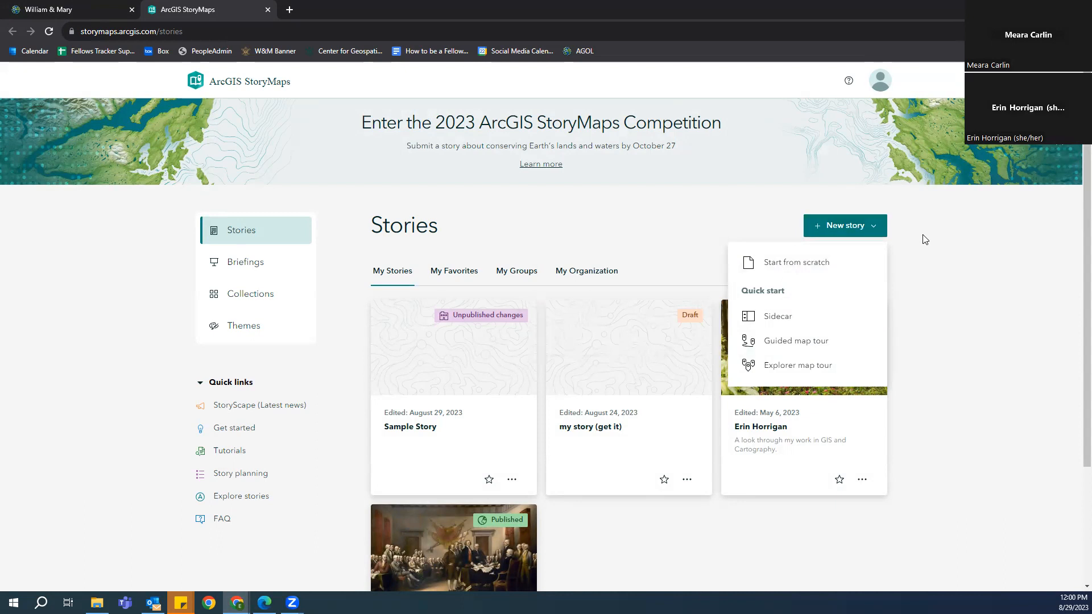
Open the existing Sample Story in edit mode and dismiss the undo and redo tip
scroll(942, 307, "down", 1)
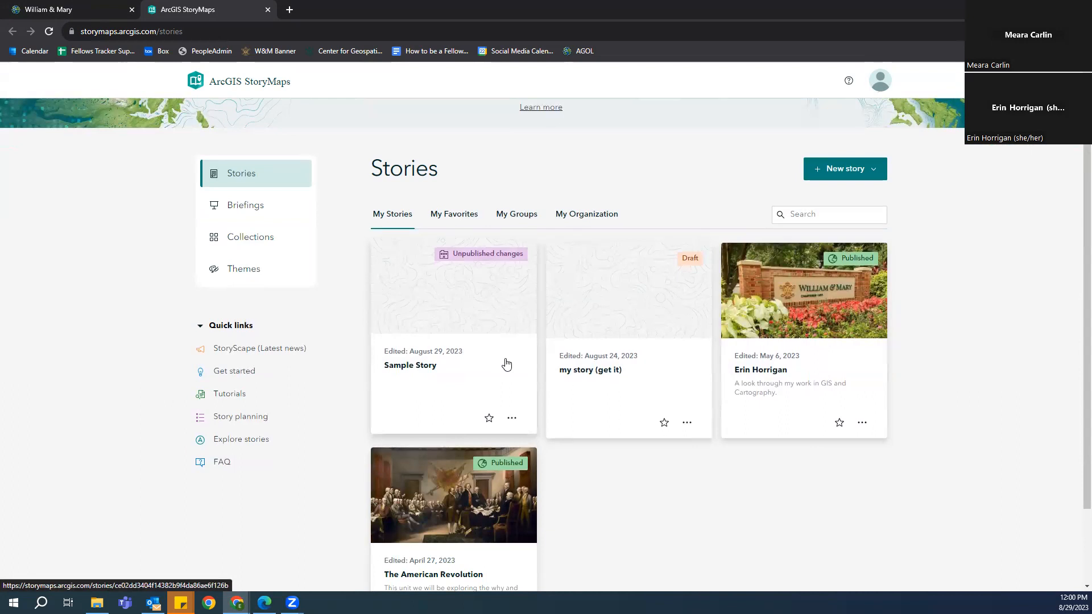
left_click(506, 364)
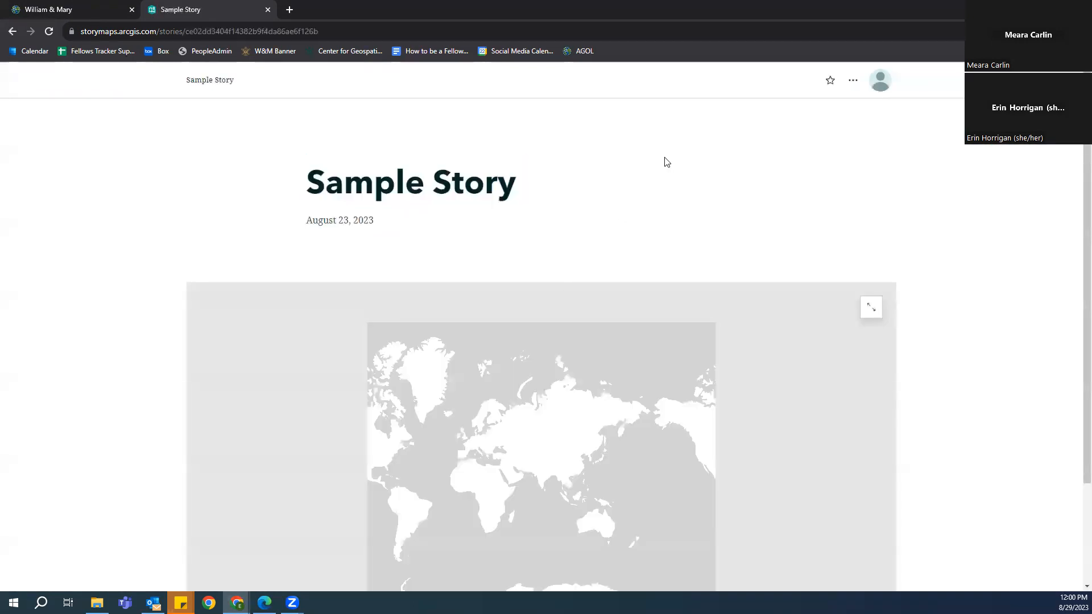
left_click(850, 88)
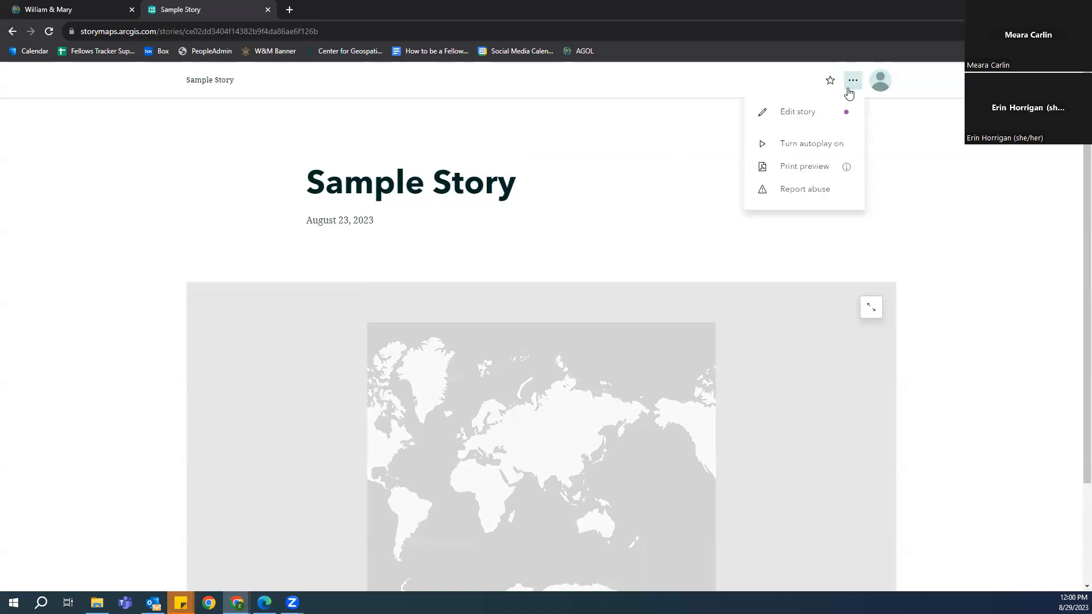
left_click(820, 112)
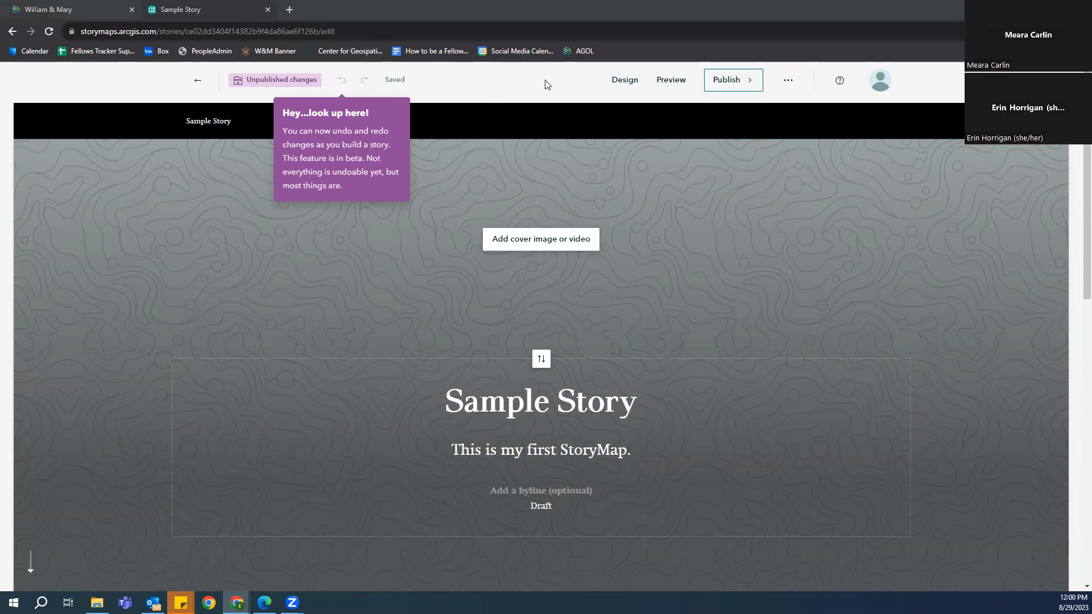
left_click(508, 138)
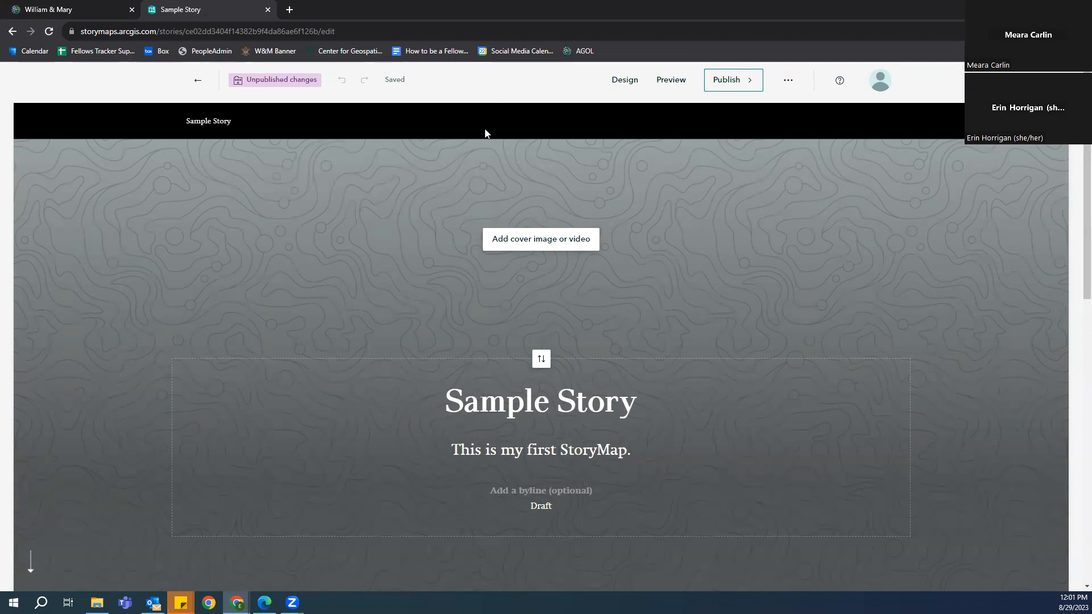
Change the story's cover to the side-by-side layout and swap its halves so the title is left of the image area
left_click(619, 81)
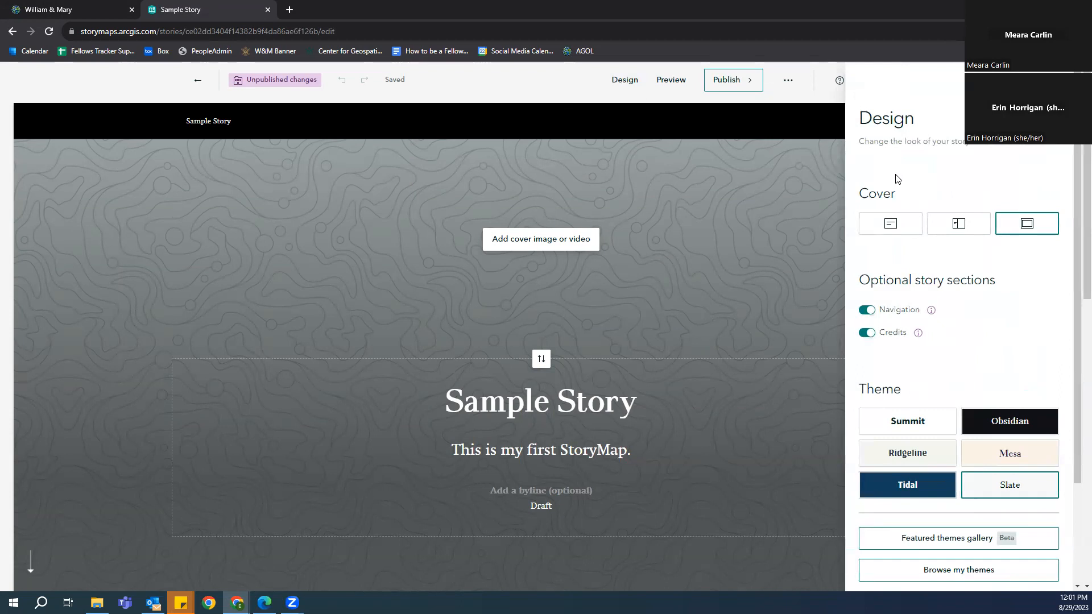
scroll(891, 170, "down", 2)
scroll(891, 170, "up", 2)
left_click(957, 222)
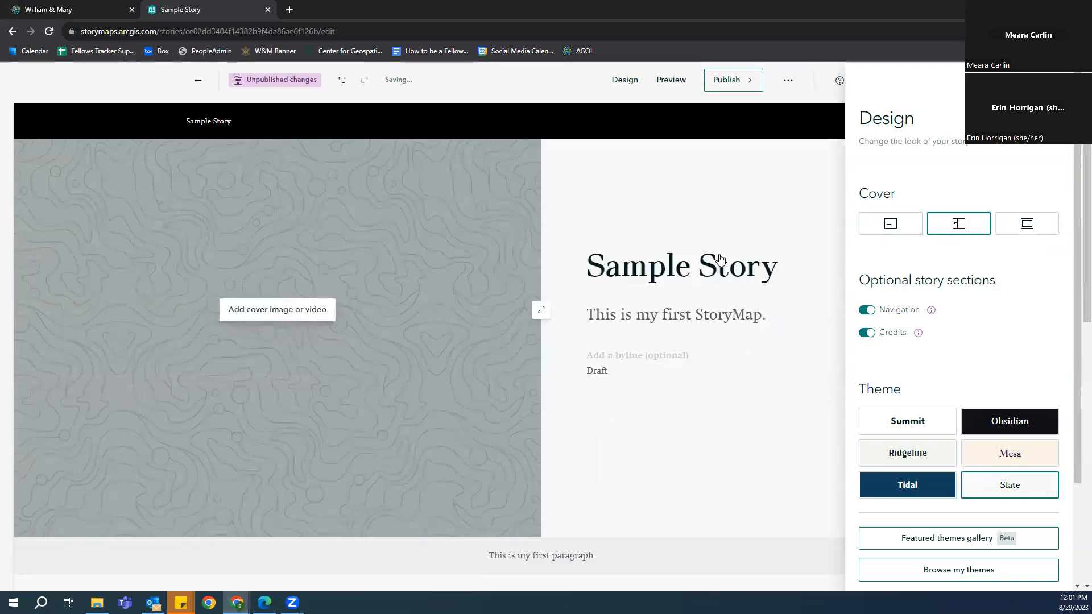
left_click(542, 313)
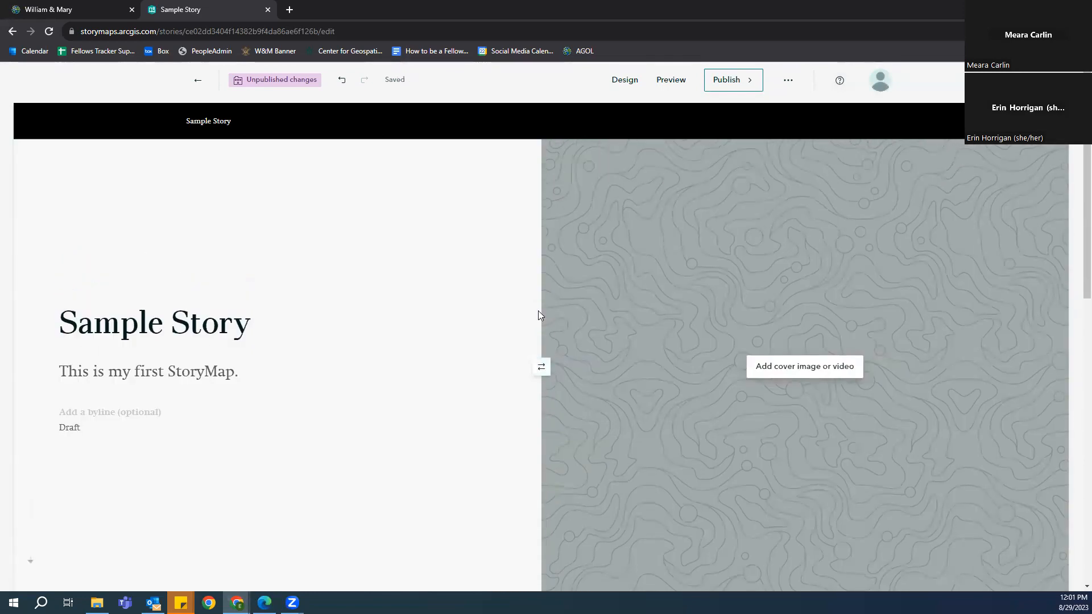
Try the text-only cover layout and return to the side-by-side cover
left_click(632, 84)
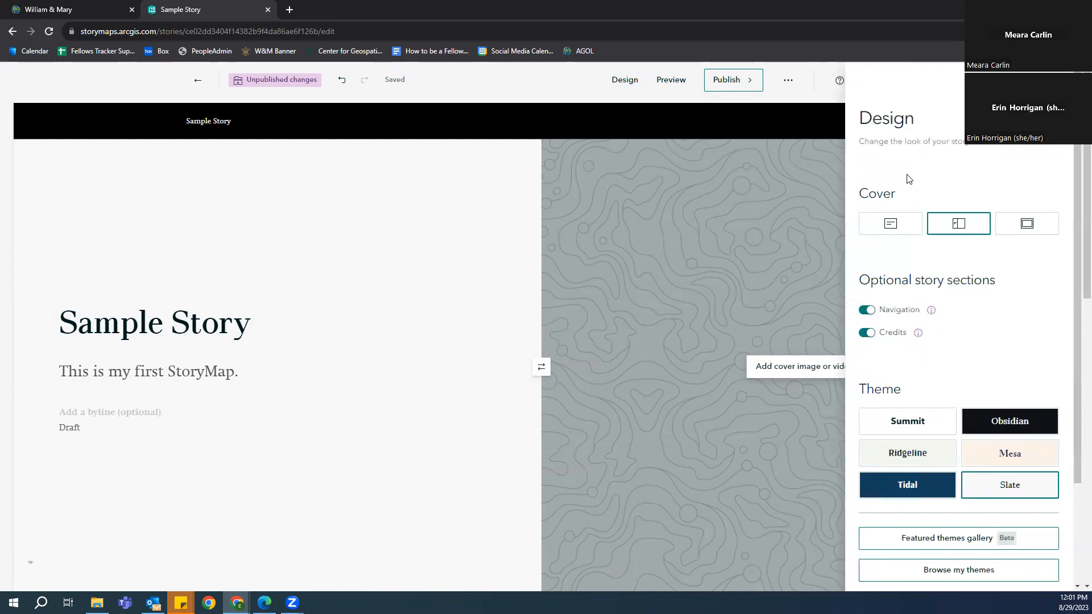
left_click(890, 227)
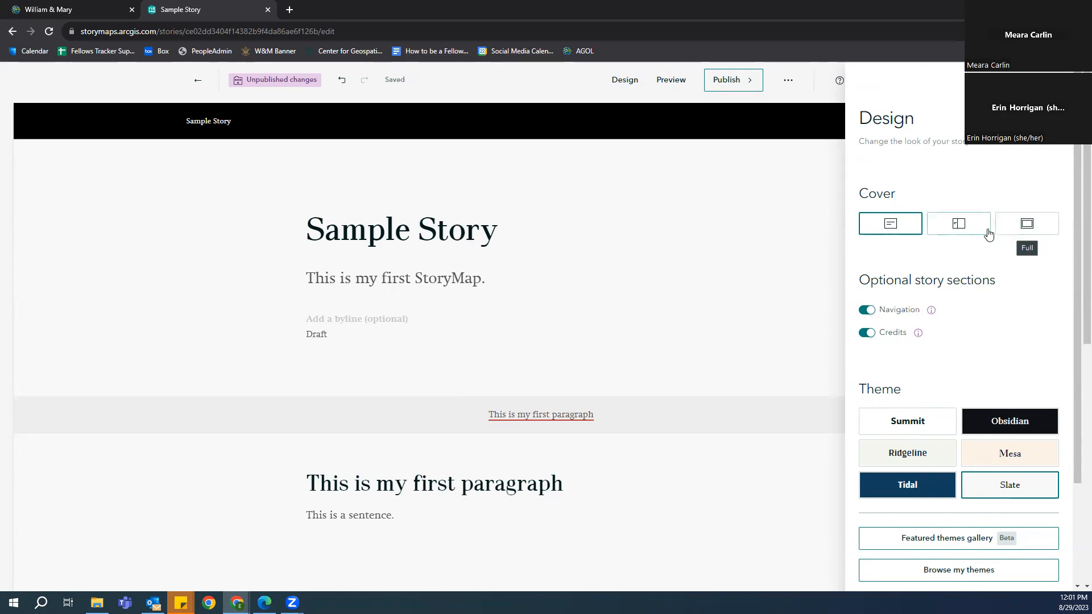
left_click(986, 231)
Apply the Summit theme and look through the story in it
scroll(913, 317, "down", 2)
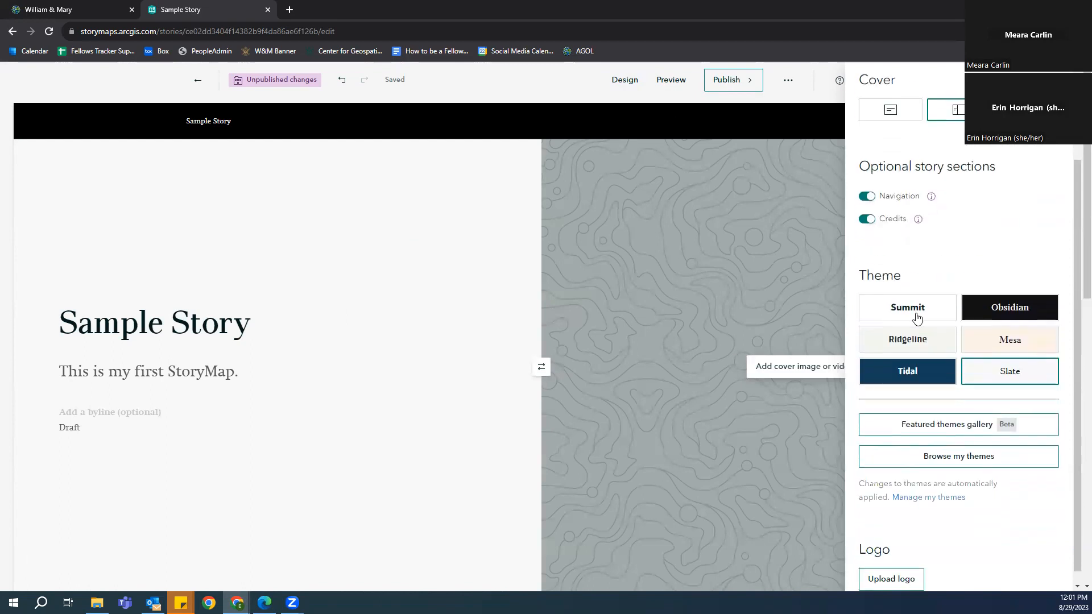
scroll(951, 221, "down", 1)
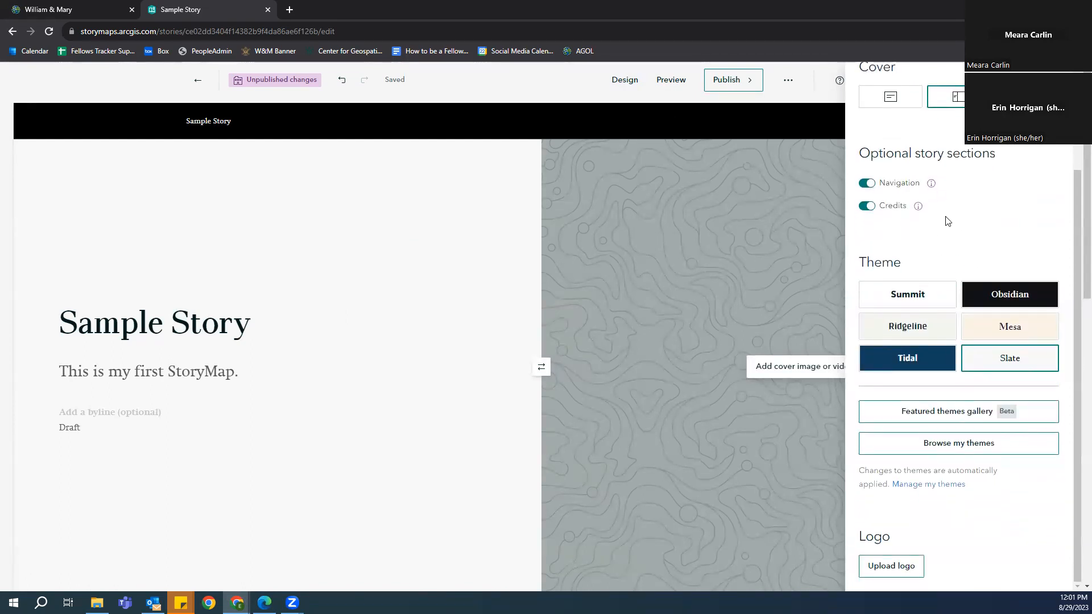
left_click(944, 305)
left_click(951, 306)
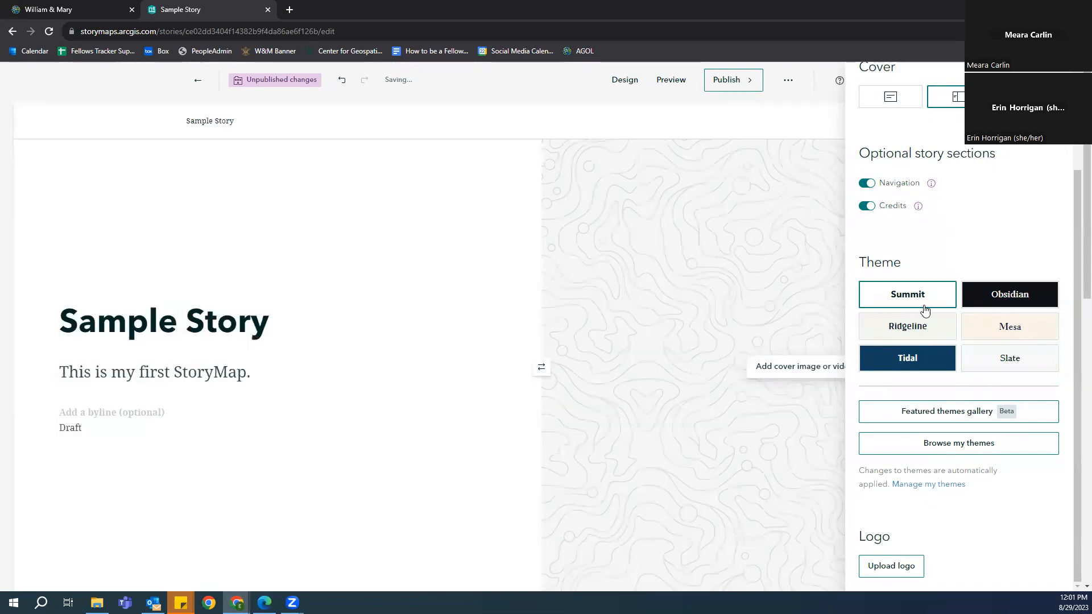
scroll(544, 340, "down", 6)
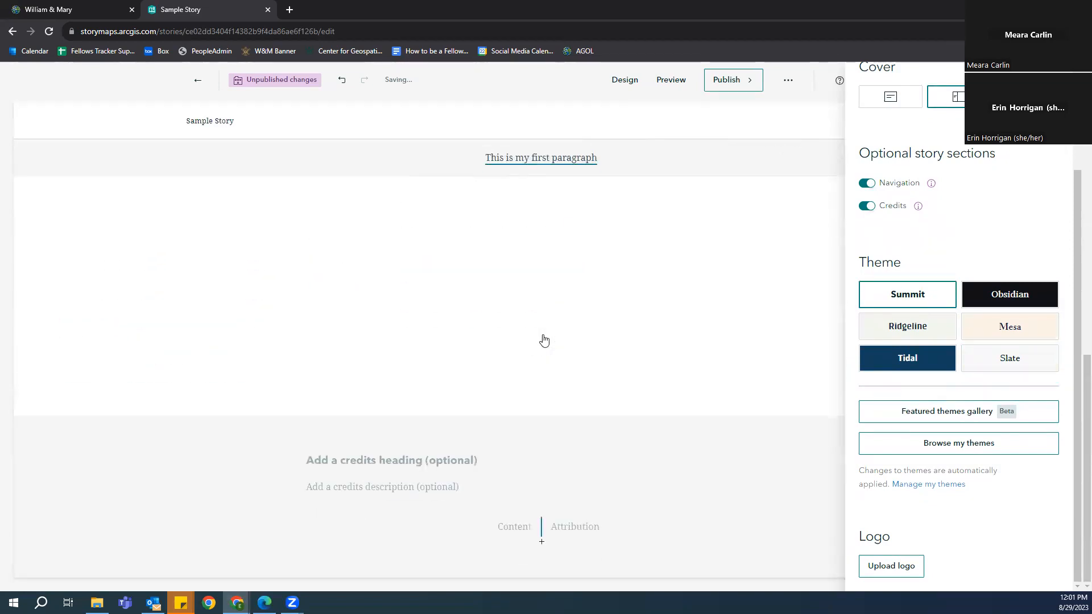
scroll(545, 340, "up", 6)
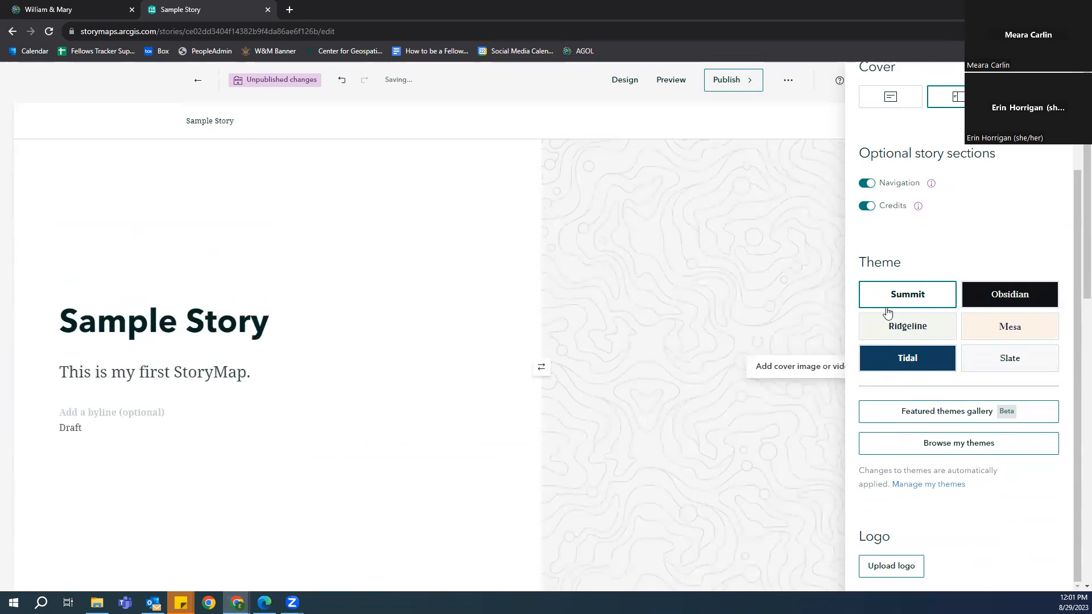
Switch the theme to Obsidian and look through the story in it
left_click(1000, 295)
scroll(593, 278, "down", 10)
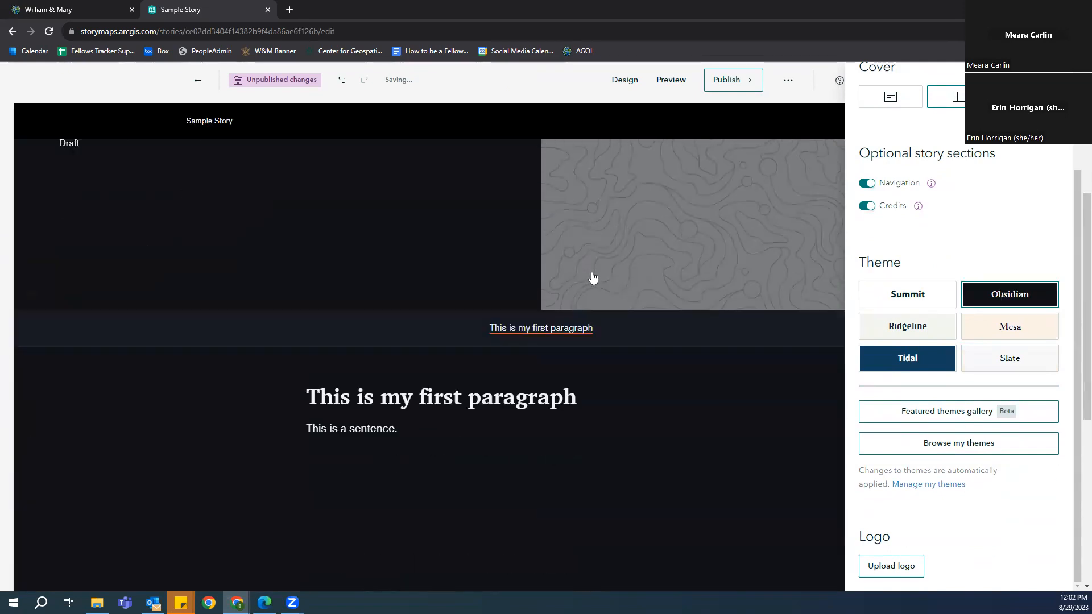
scroll(593, 278, "up", 8)
scroll(593, 278, "up", 2)
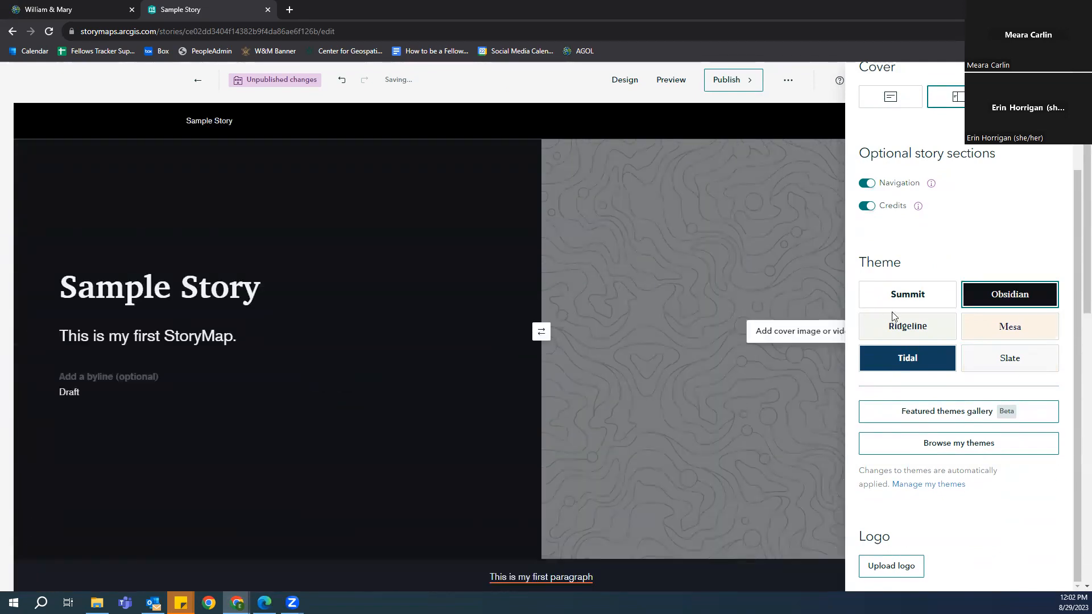
scroll(738, 320, "up", 1)
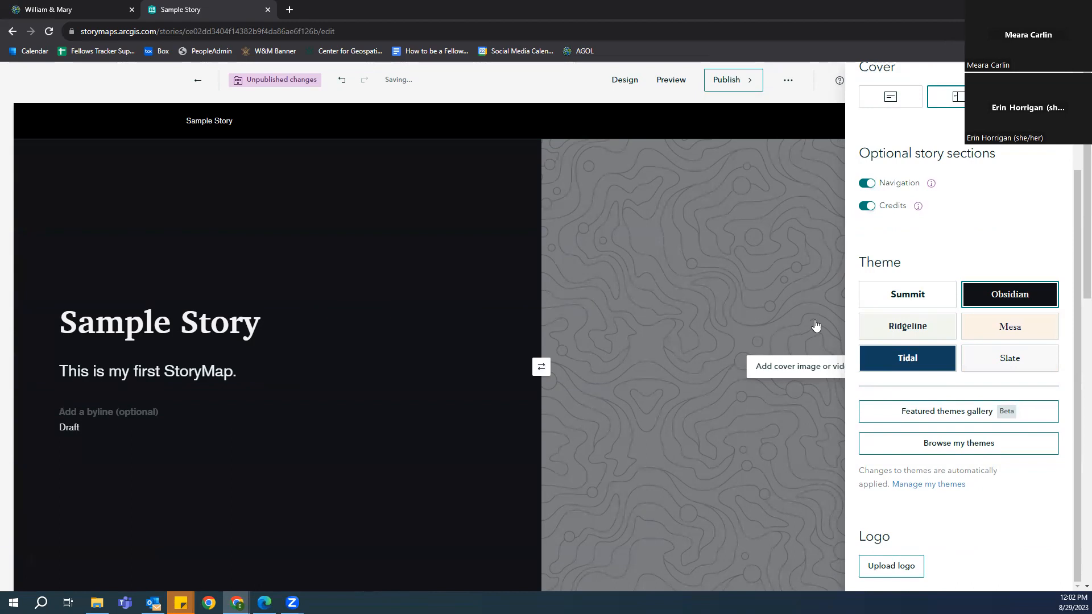
Apply the Ridgeline theme and check the story's content in it
left_click(889, 332)
scroll(535, 326, "down", 5)
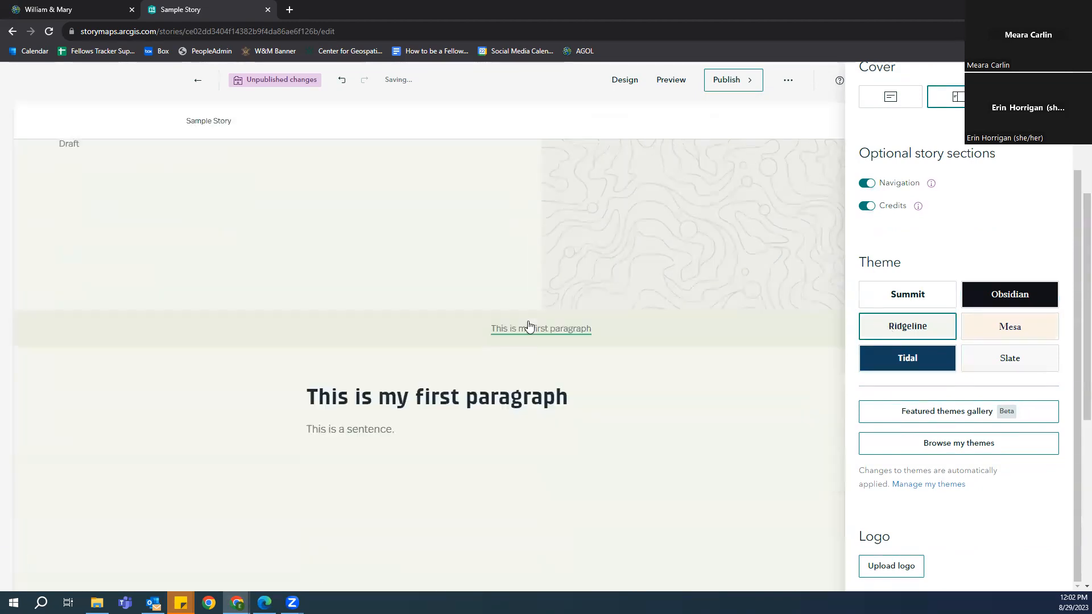
Switch the story's theme from Ridgeline to Mesa and look through the story in it
scroll(528, 326, "down", 3)
scroll(529, 326, "up", 6)
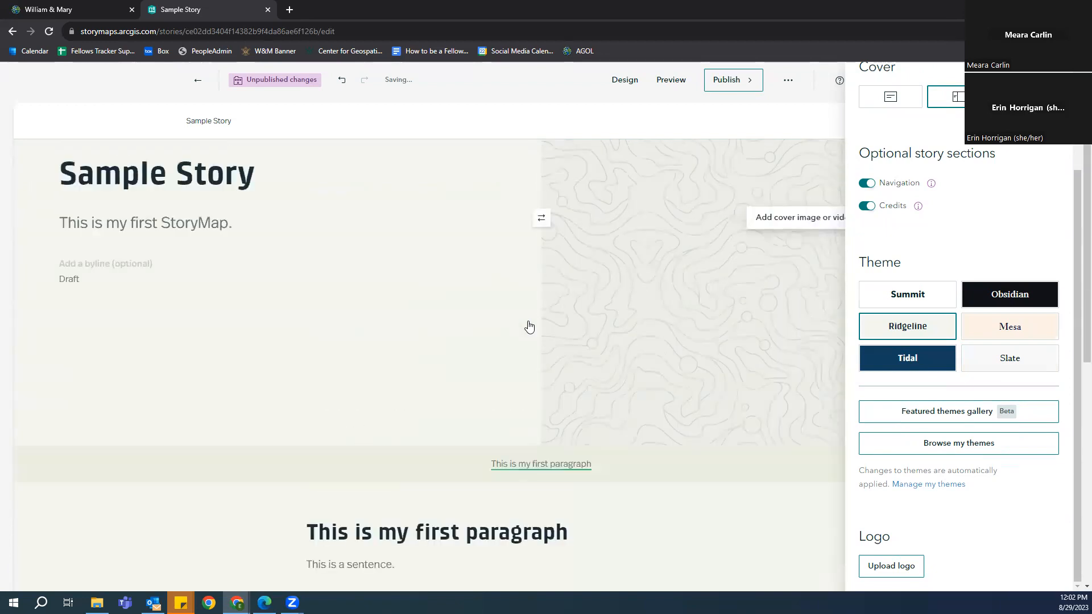
left_click(998, 321)
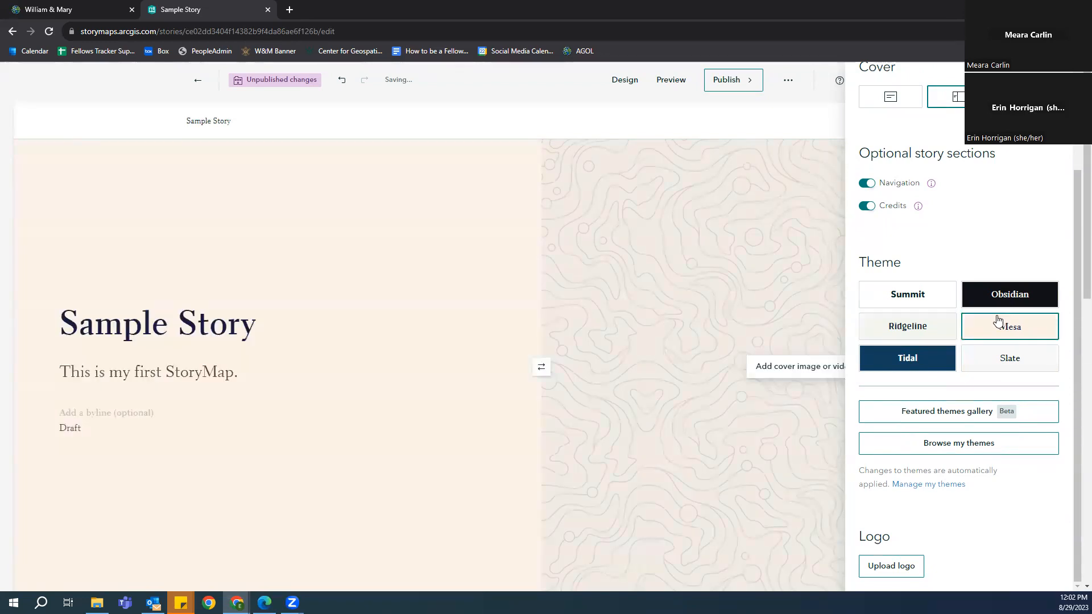
scroll(758, 340, "down", 10)
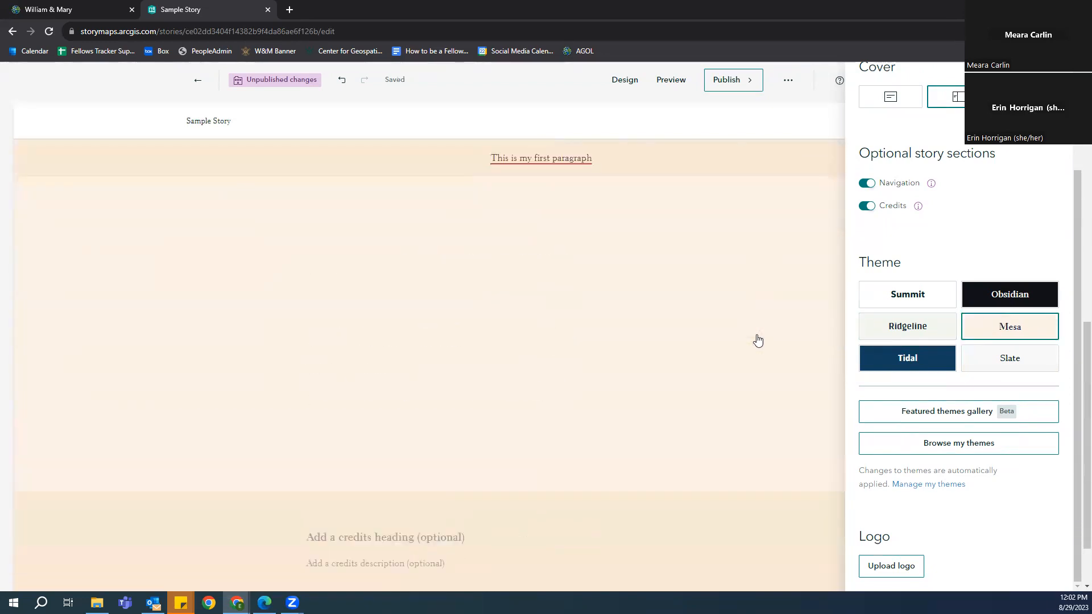
scroll(758, 340, "up", 10)
Try the Tidal theme and look through the cover and first paragraph in it
left_click(901, 357)
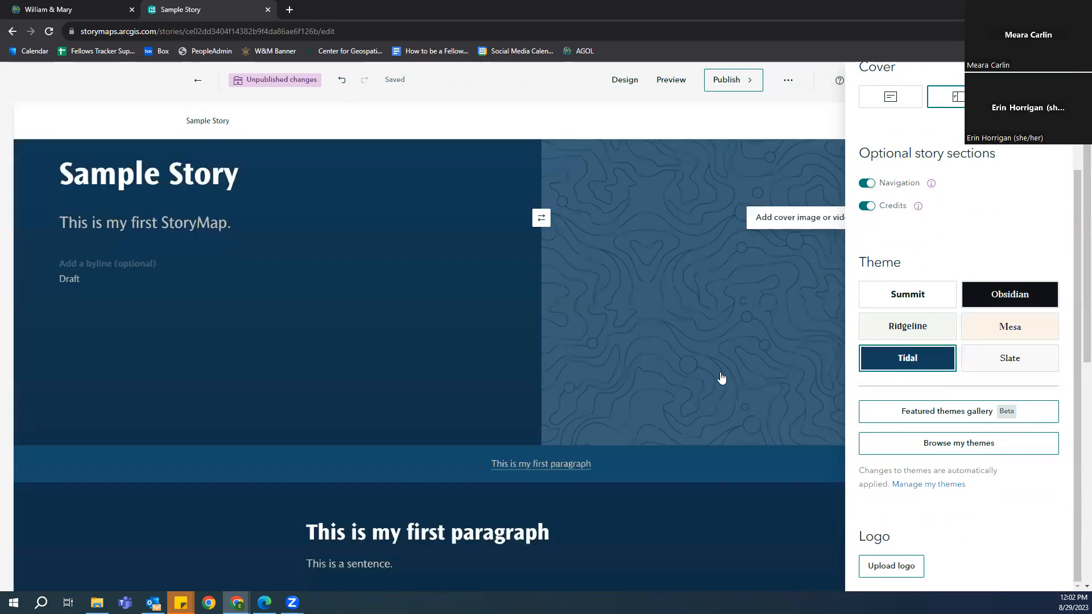
scroll(721, 378, "down", 6)
scroll(721, 378, "up", 6)
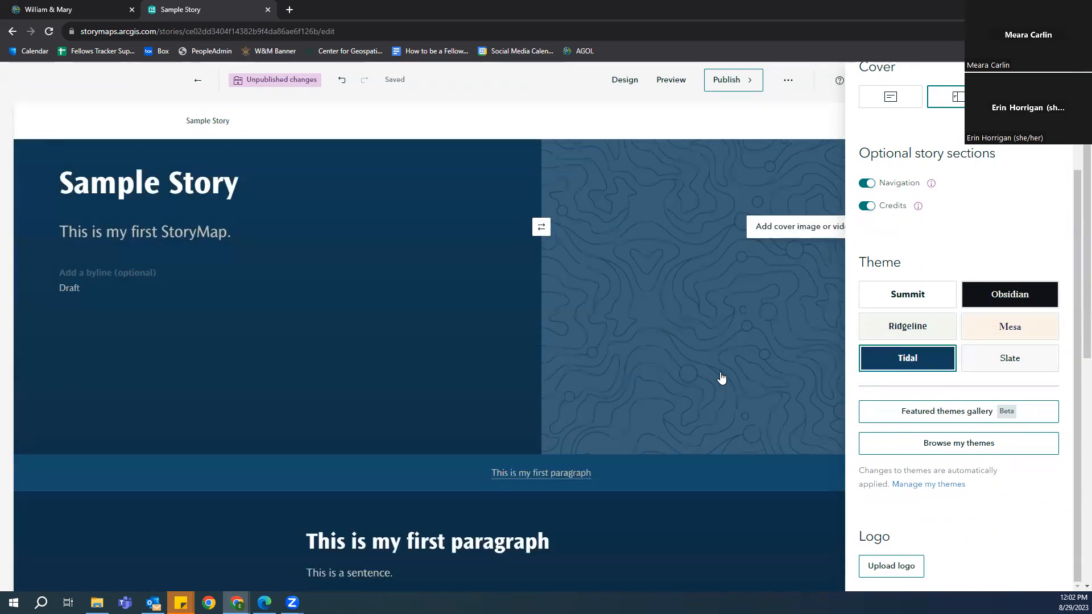
scroll(721, 378, "up", 2)
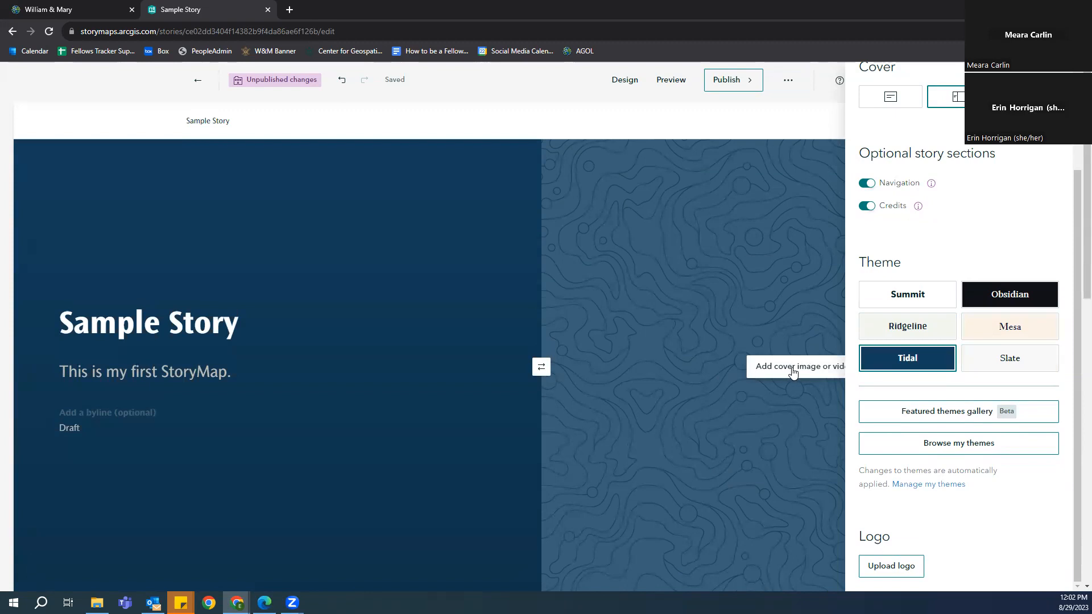
Apply the Slate theme and look through the story in it
left_click(988, 361)
scroll(713, 363, "down", 6)
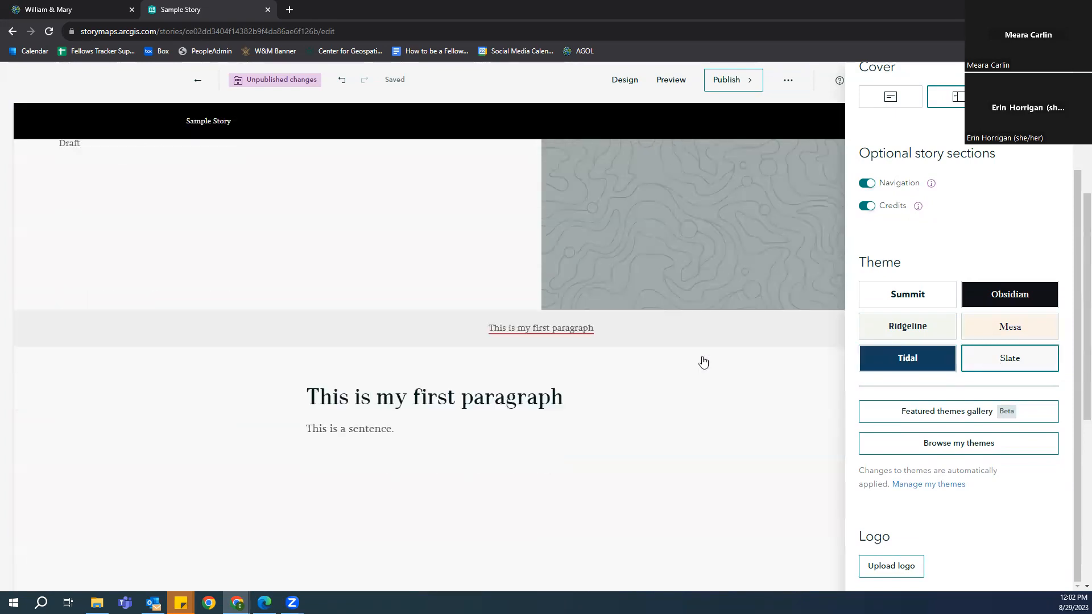
scroll(700, 359, "up", 4)
scroll(700, 354, "up", 3)
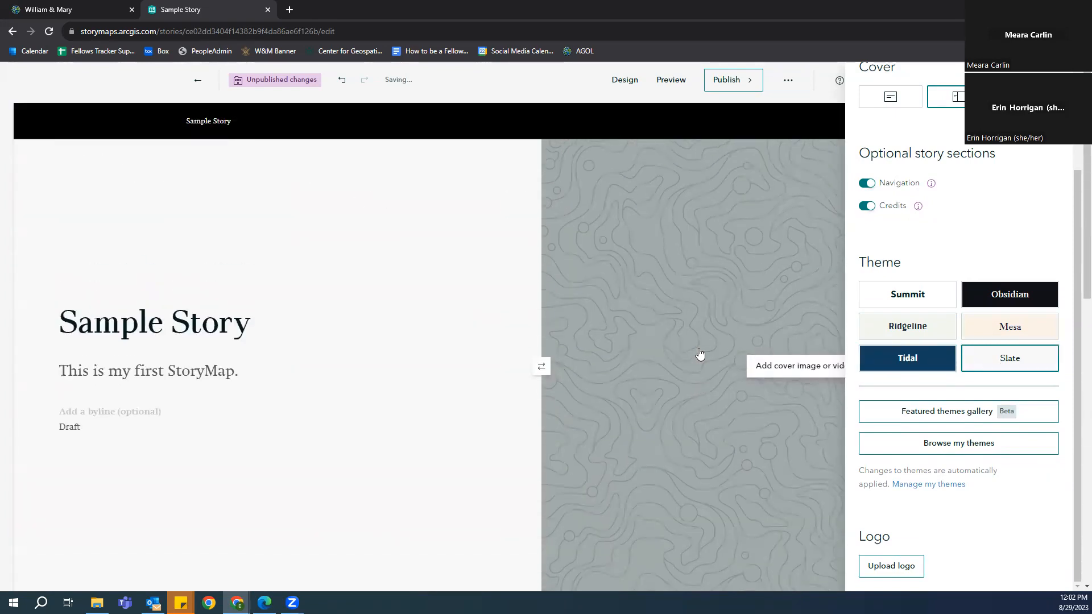
Read the explanation of the Navigation story section and test the link to the first paragraph's heading
scroll(924, 294, "up", 2)
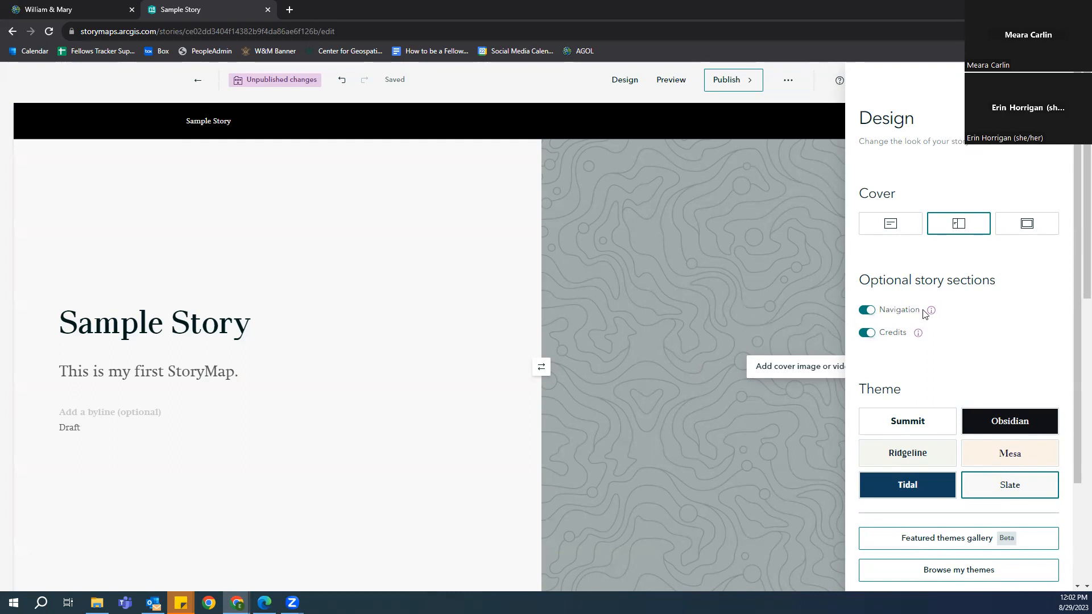
mouse_move(934, 313)
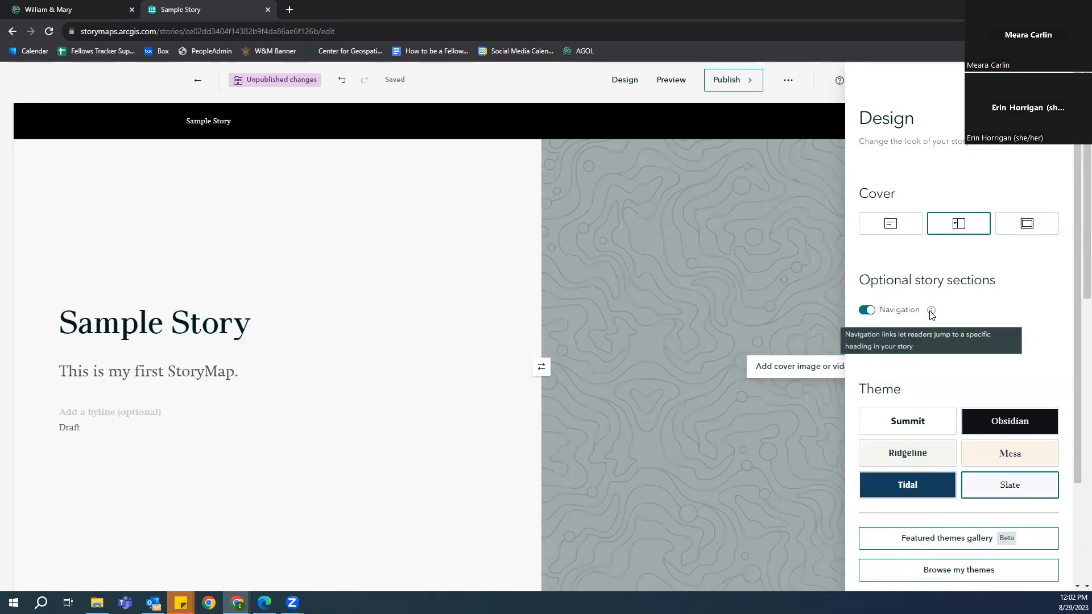
scroll(443, 286, "down", 4)
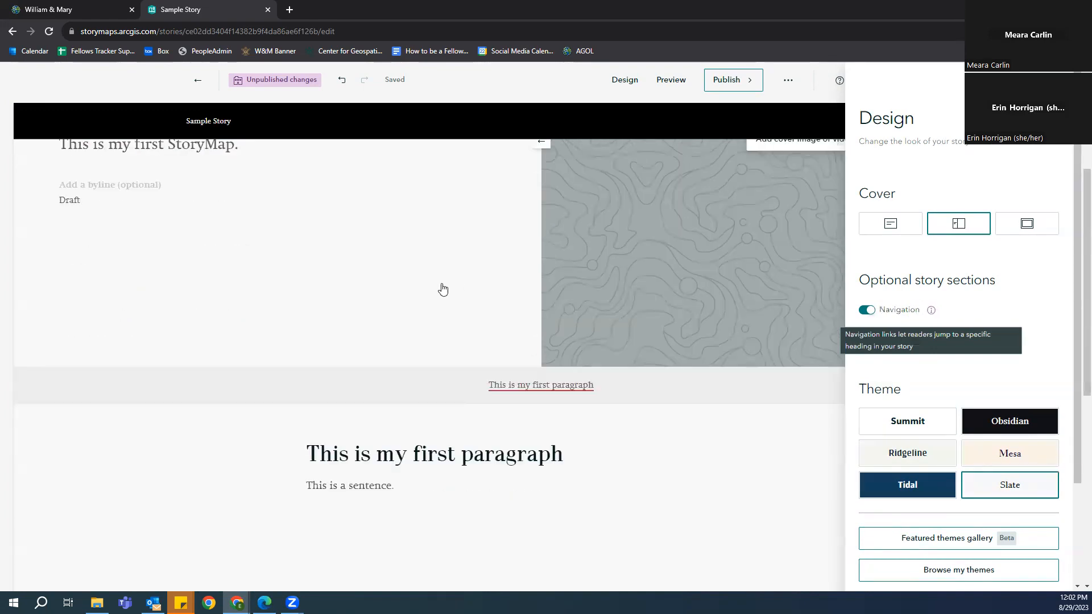
left_click(592, 393)
left_click_drag(564, 454, 318, 453)
left_click(496, 387)
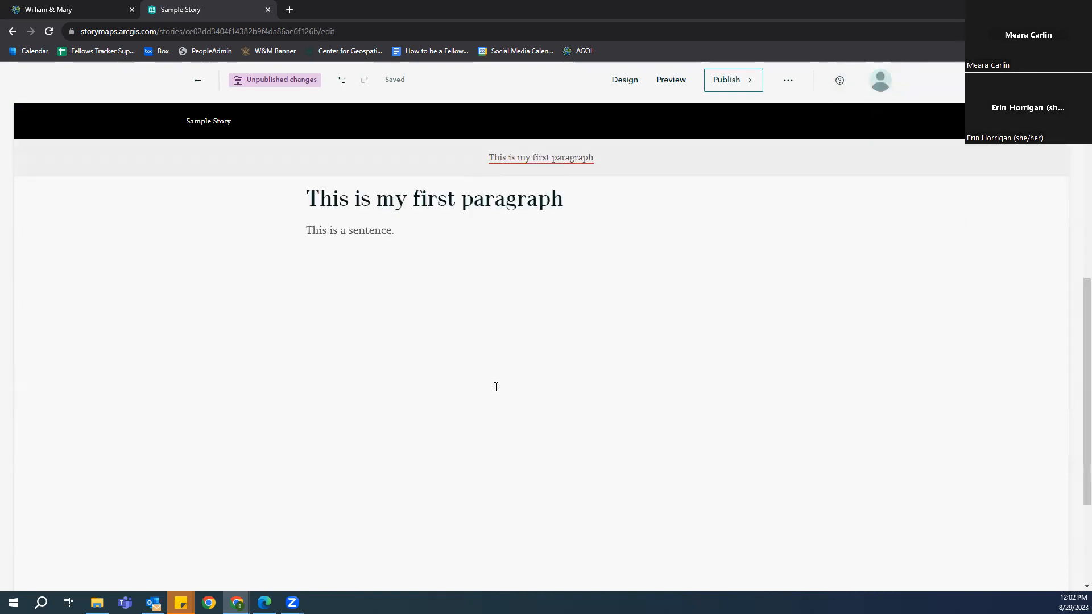
Add a text block below "This is a sentence.", format it as a heading and enter "Second paragraph"
mouse_move(537, 236)
left_click(288, 248)
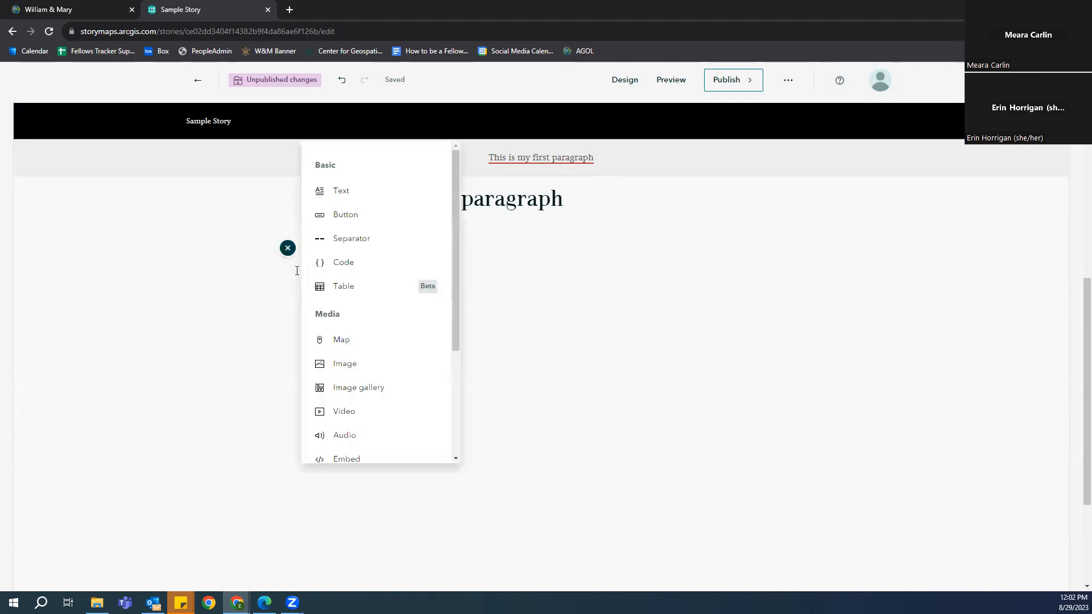
left_click(352, 192)
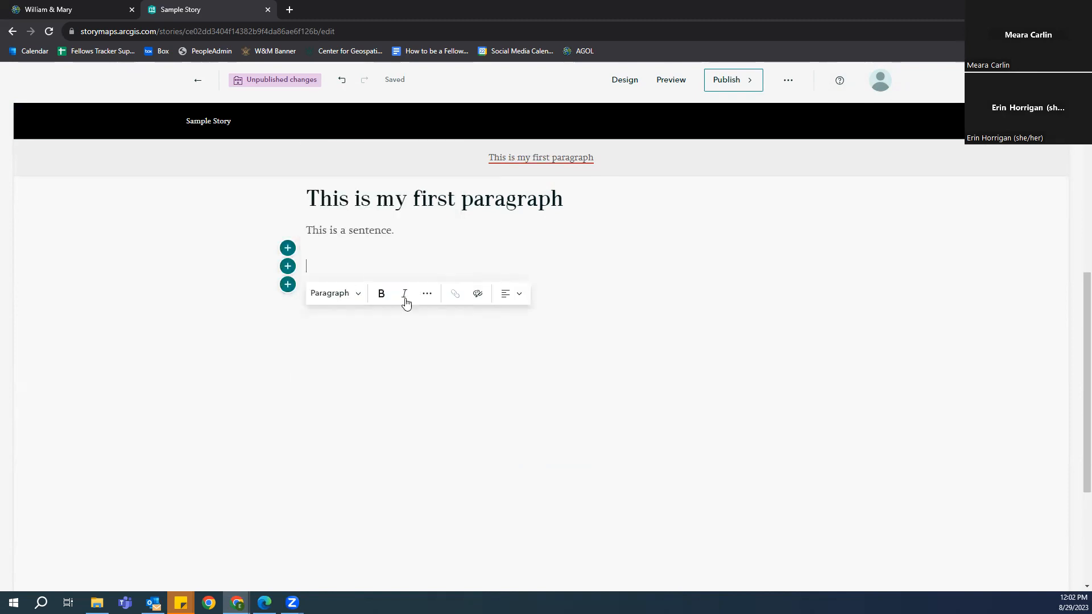
left_click(359, 293)
left_click(367, 376)
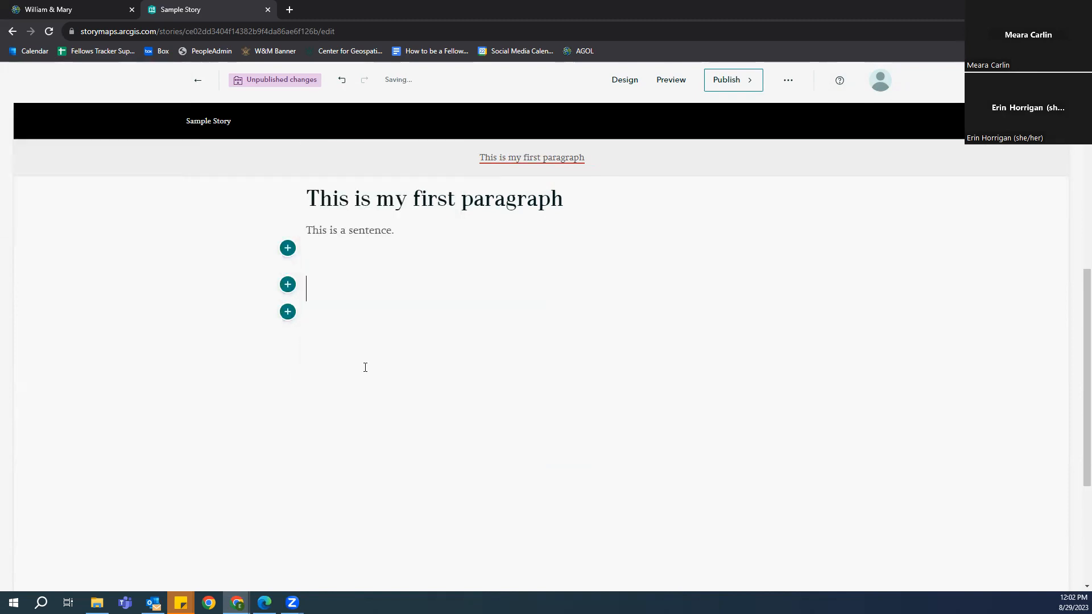
type("Sec")
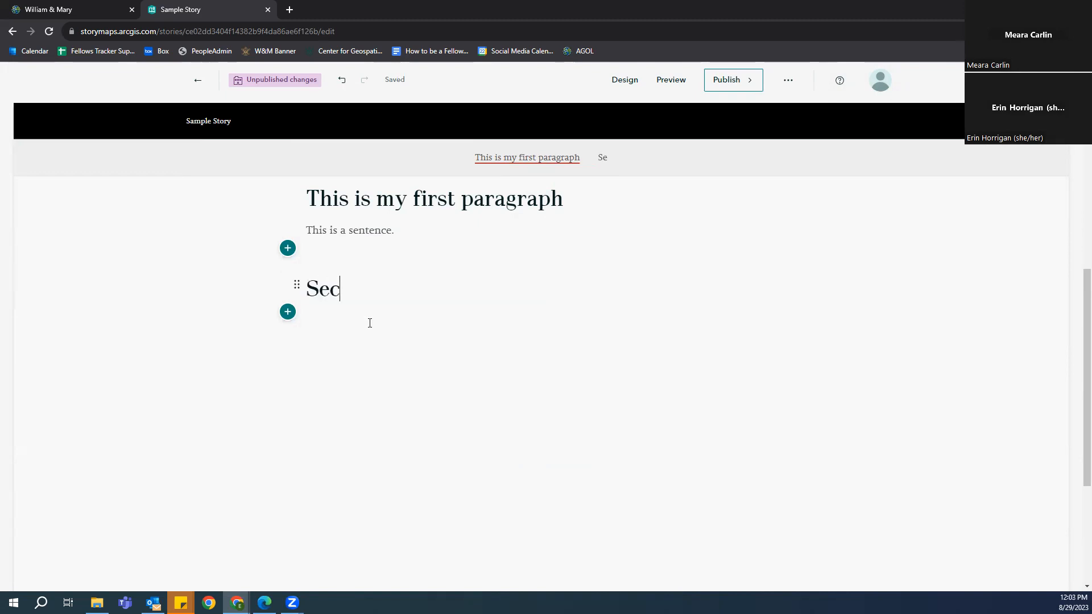
type("ond para")
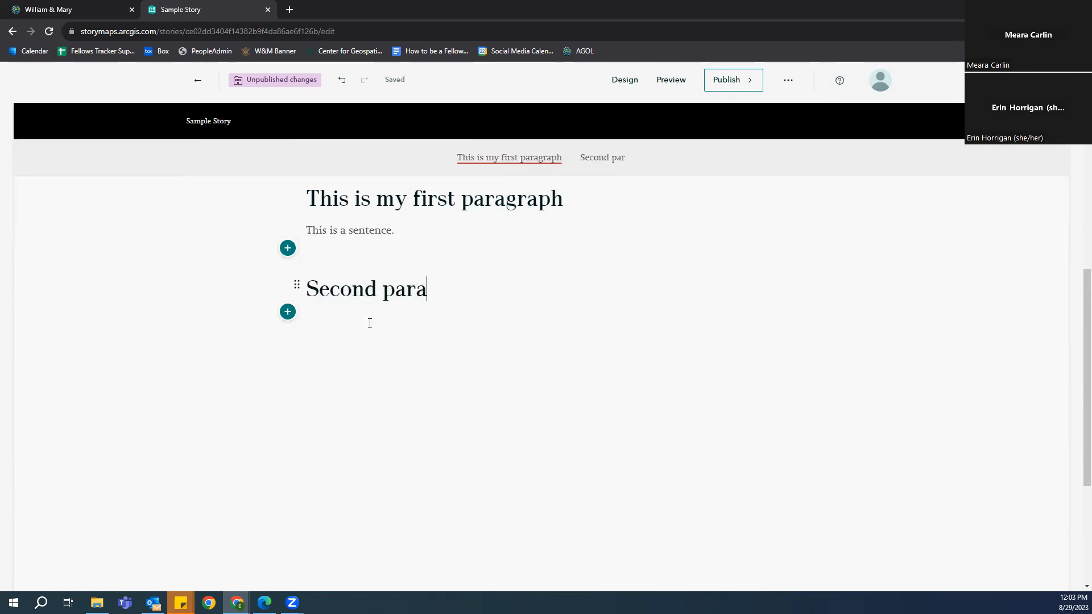
type("graph")
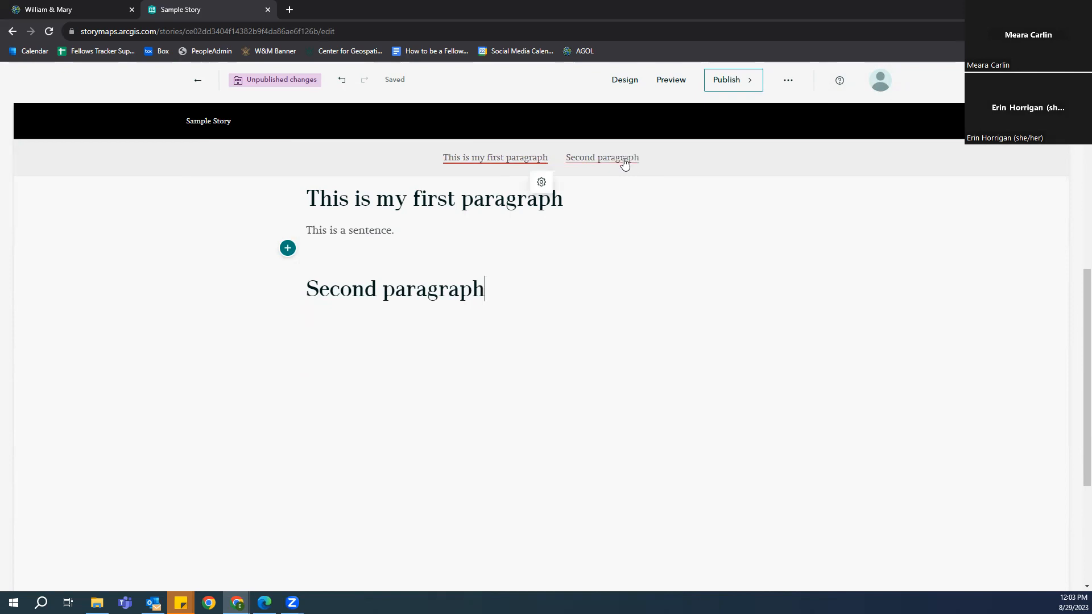
Test the "Second paragraph" navigation link, including from the area below the cover
left_click(624, 162)
scroll(641, 208, "up", 5)
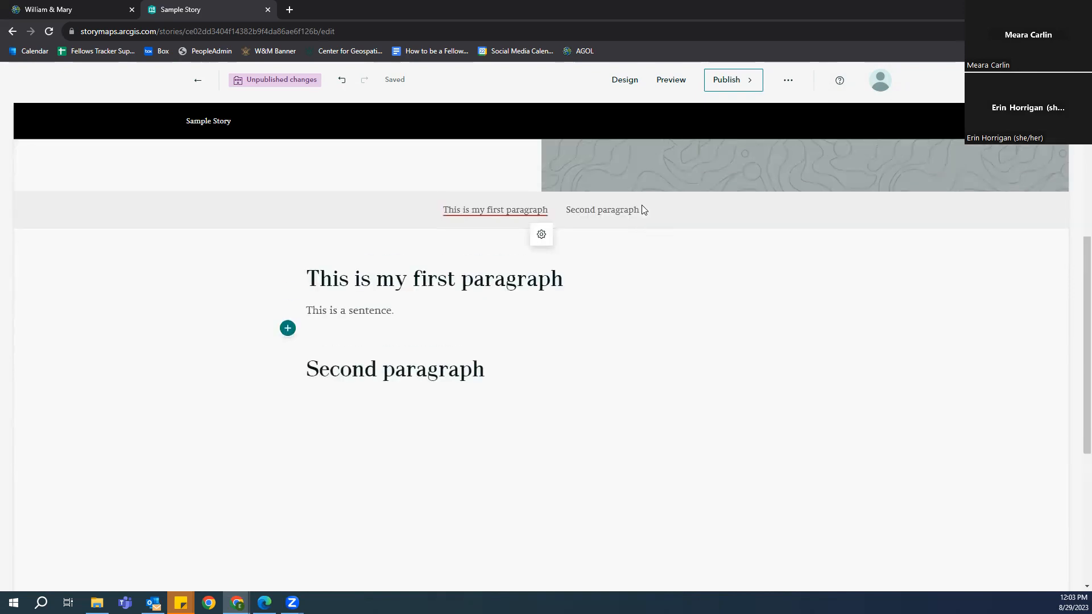
mouse_move(603, 338)
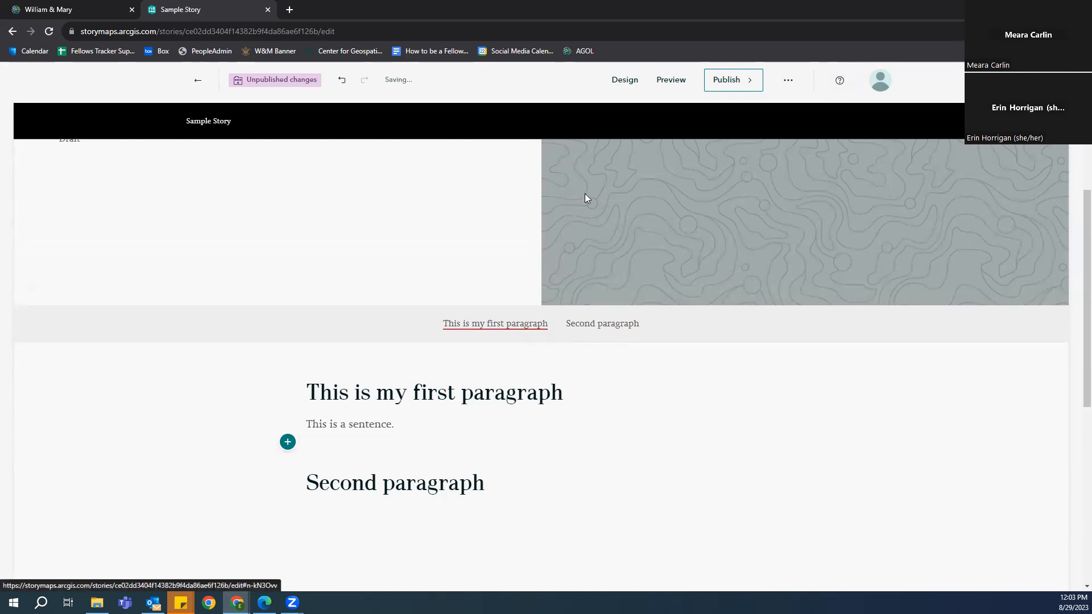
left_click(591, 326)
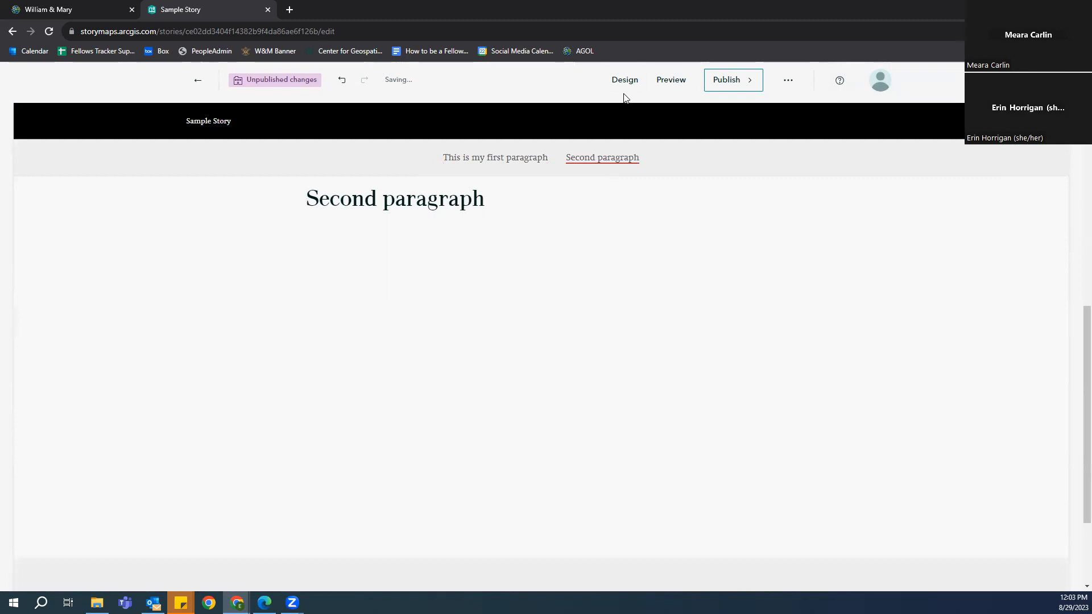
Read the explanation of the Credits section in the design settings and return to the story's cover
left_click(626, 81)
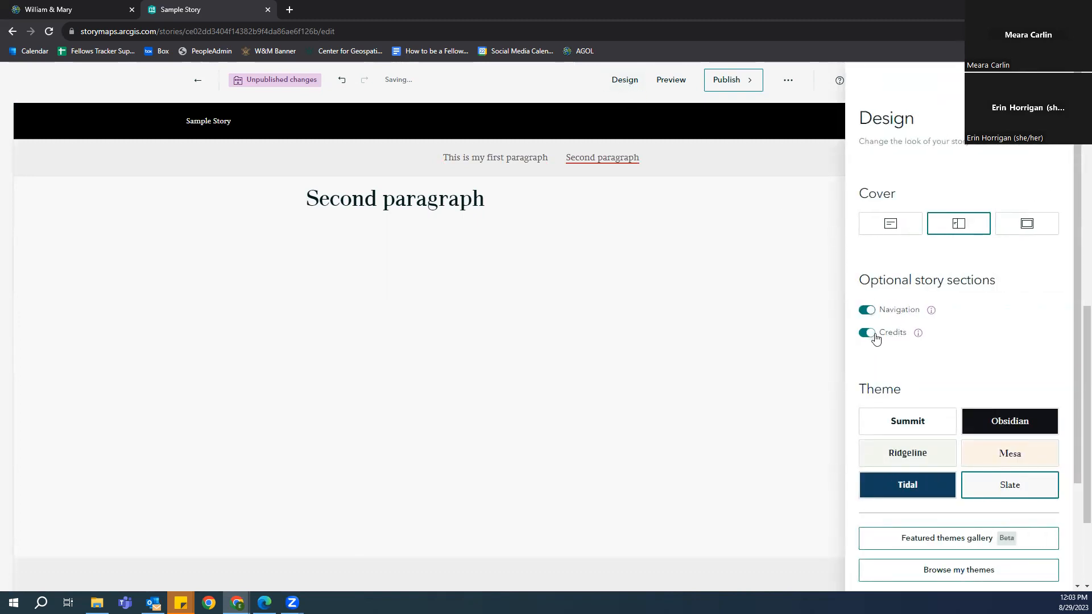
mouse_move(917, 339)
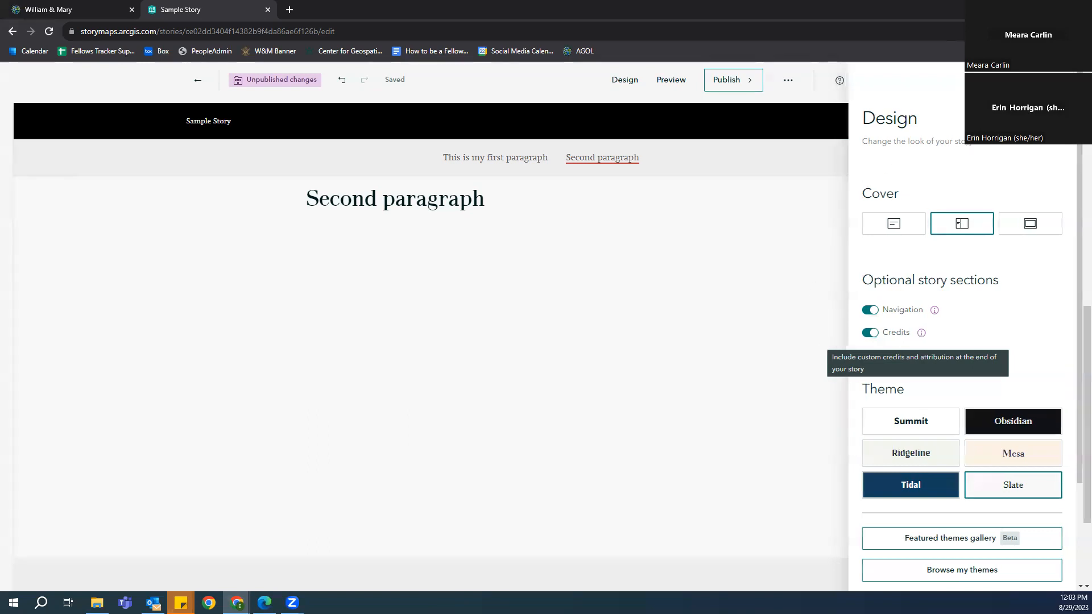
left_click(726, 241)
scroll(725, 241, "up", 10)
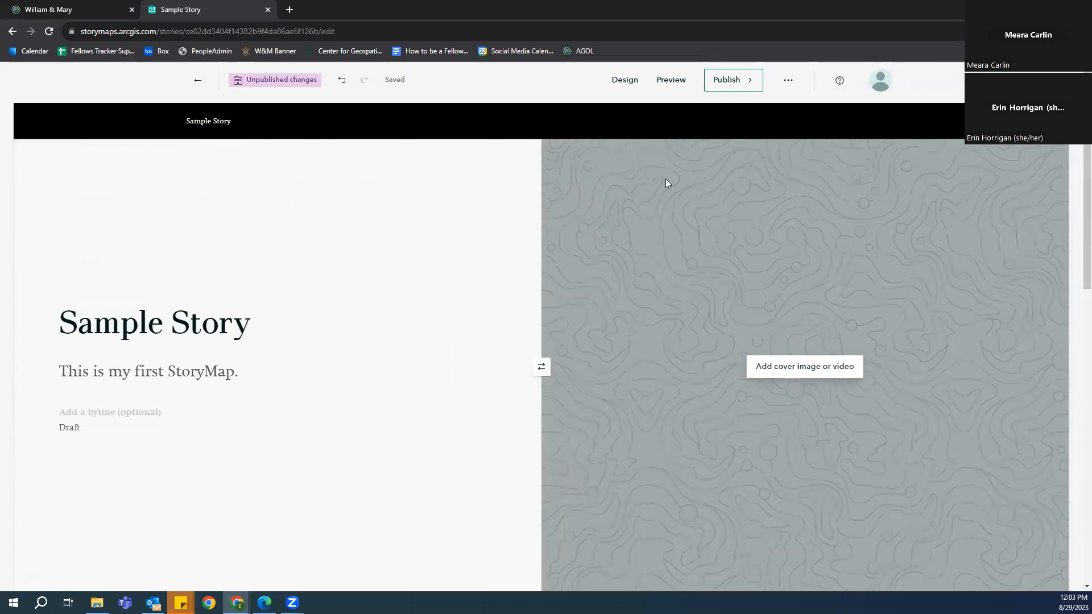
Open the story preview, accepting the undo history reset, and look through the story in the desktop view
left_click(666, 84)
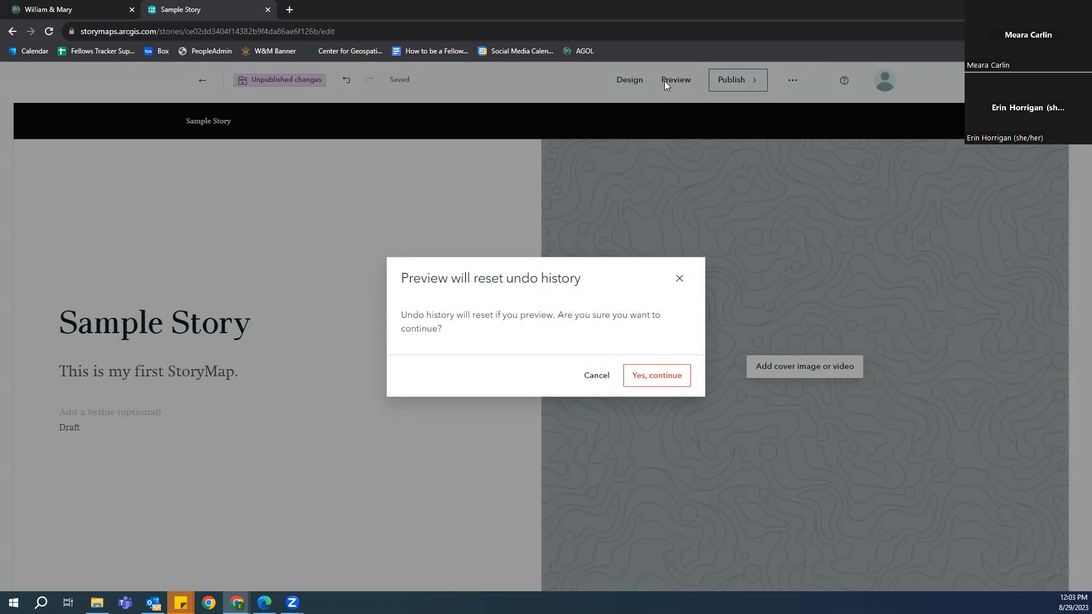
left_click(674, 378)
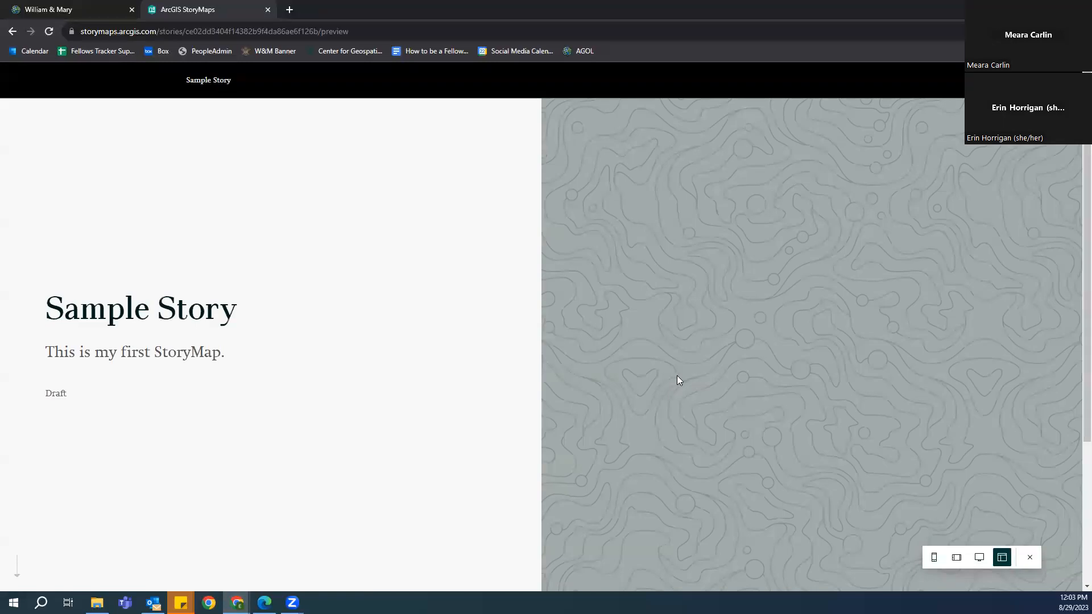
left_click(978, 559)
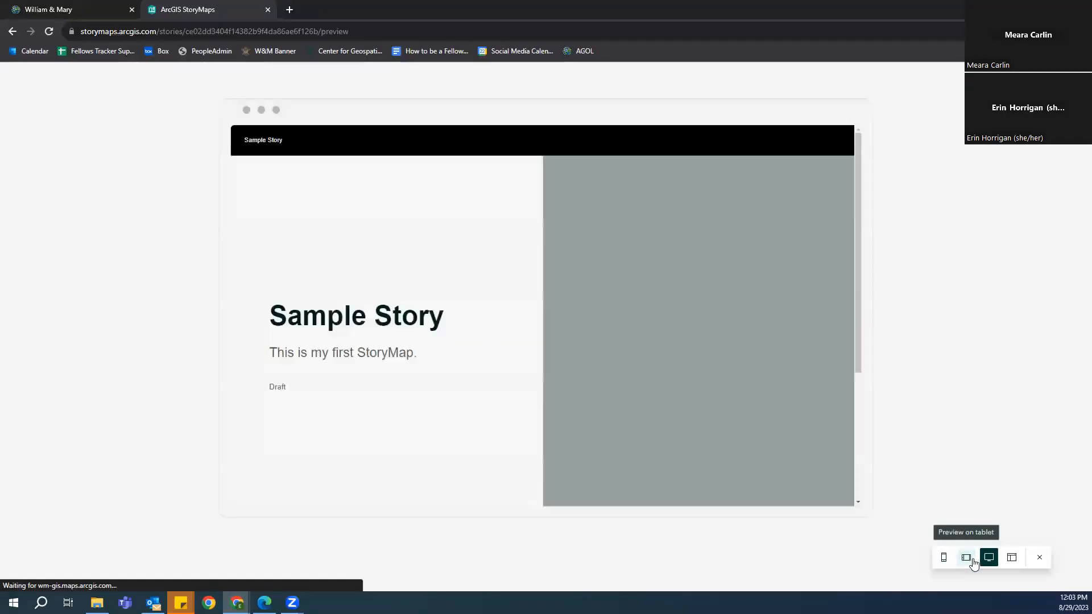
scroll(824, 439, "down", 4)
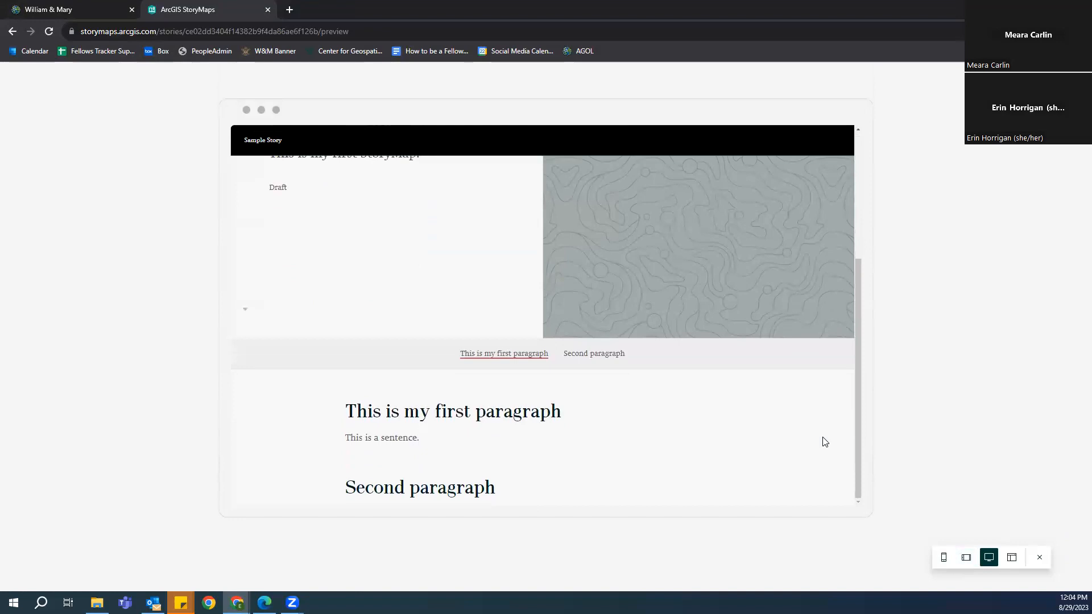
scroll(824, 440, "up", 5)
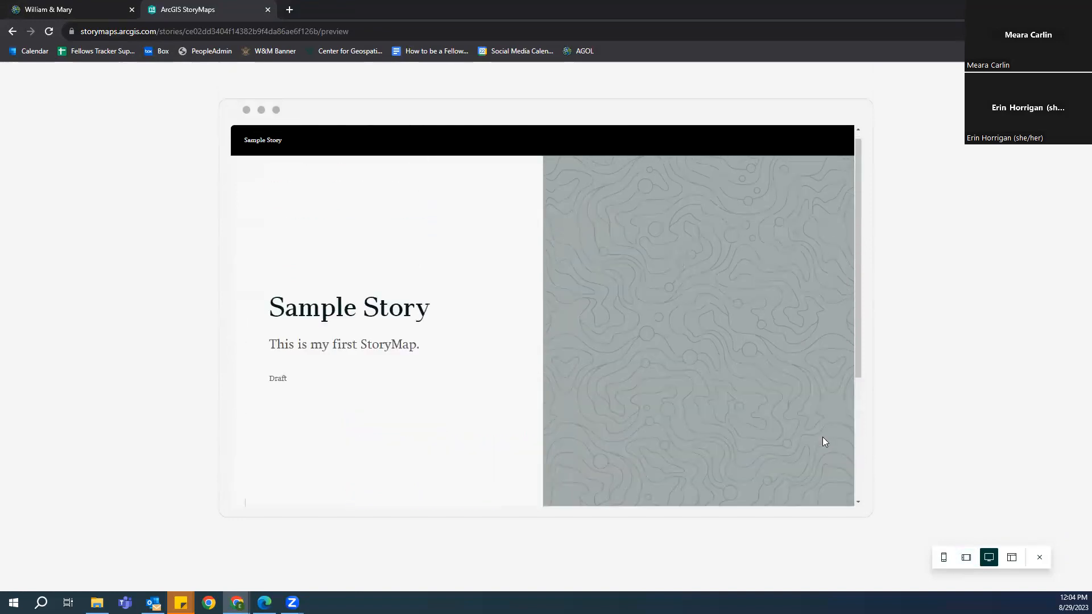
Compare the story's tablet, phone and desktop previews and return to editing
left_click(966, 559)
left_click(944, 559)
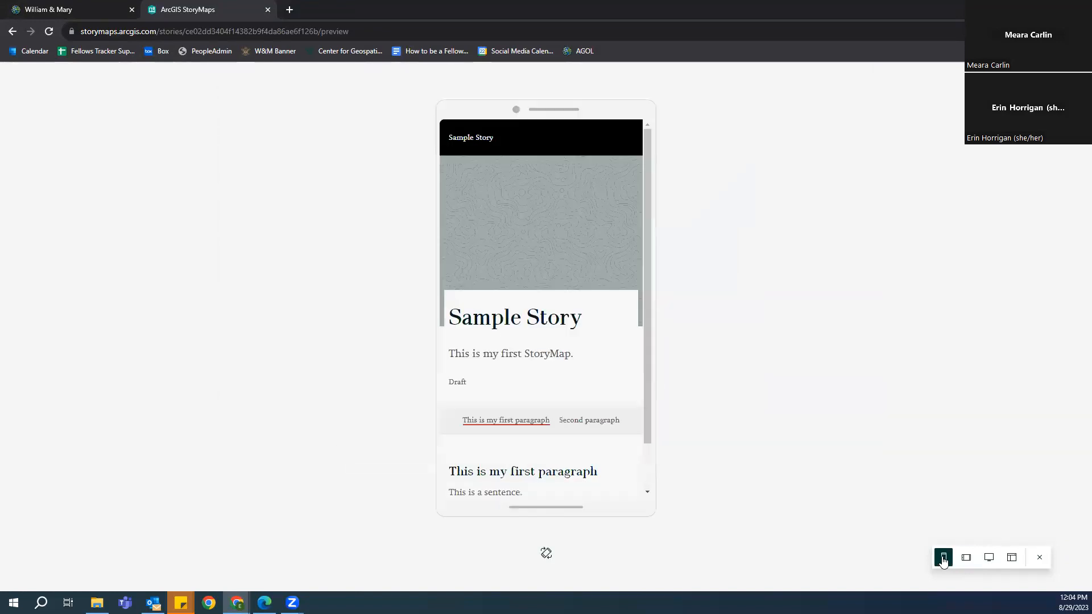
left_click(963, 558)
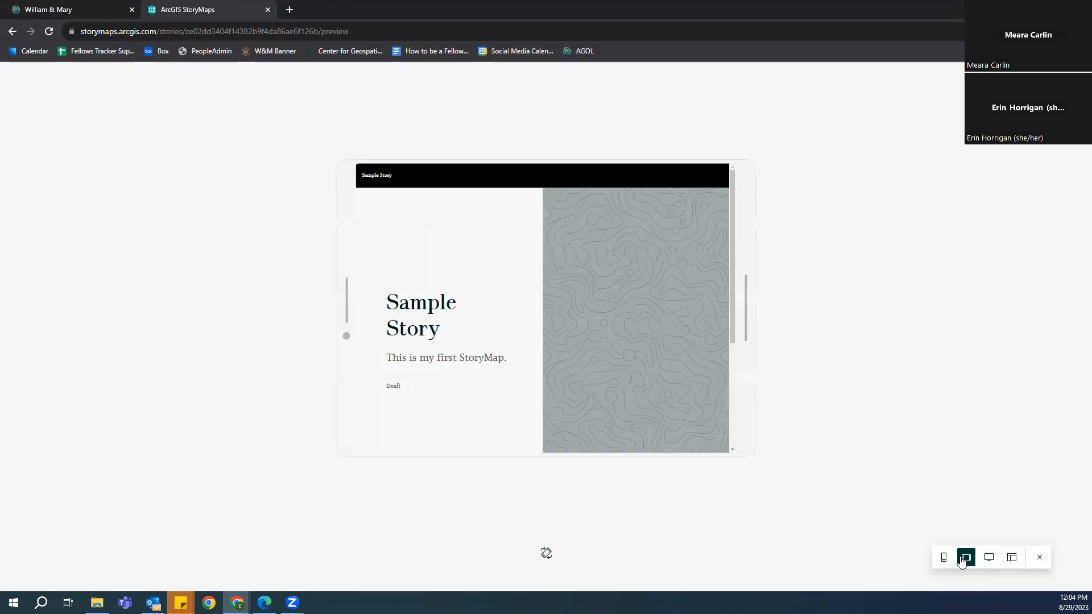
left_click(987, 562)
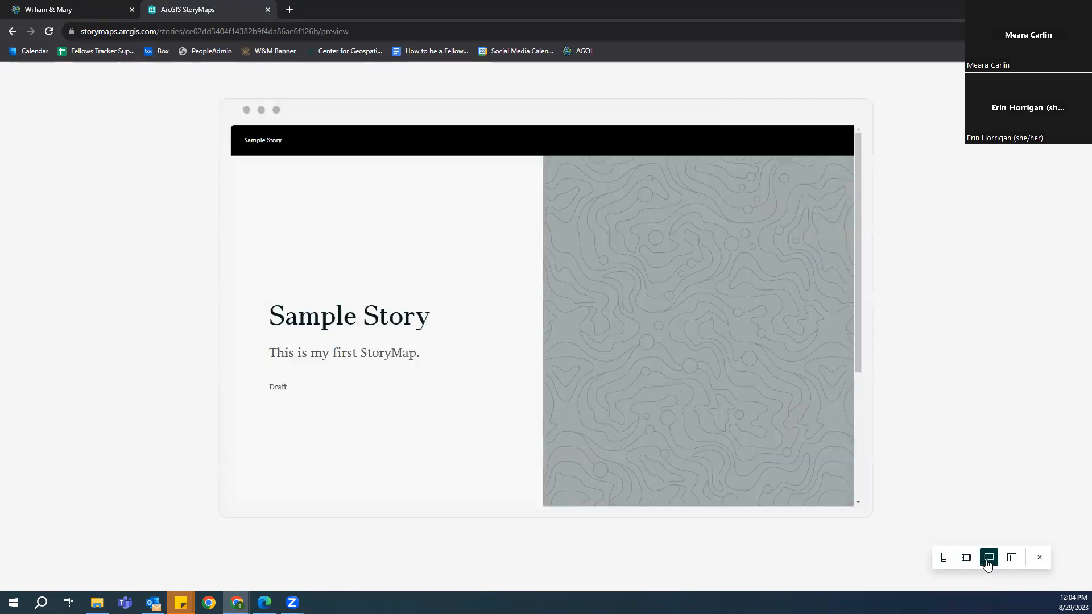
left_click(1039, 557)
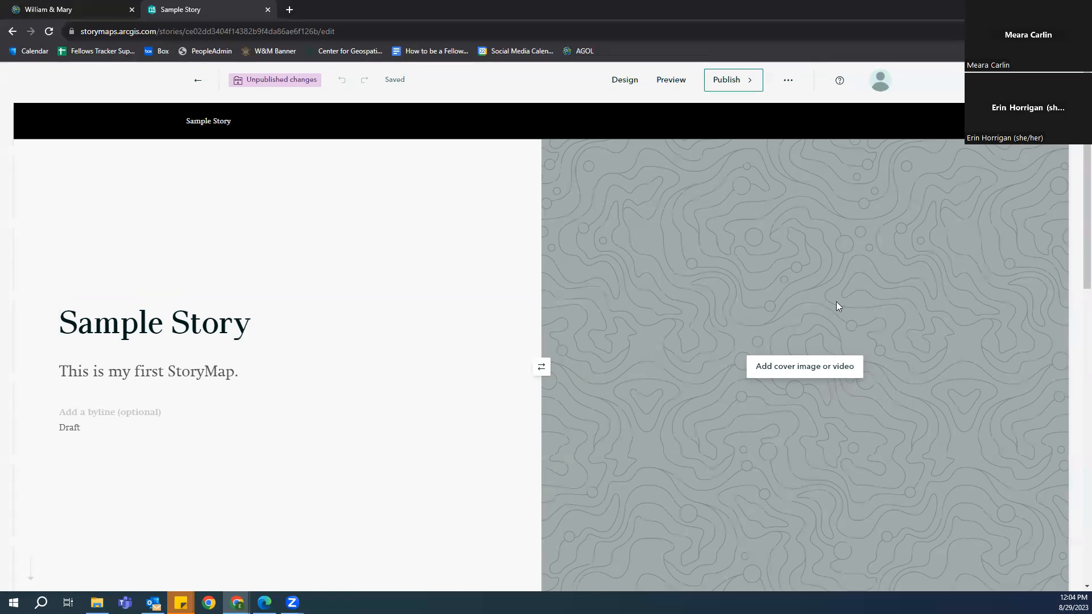
Check the publish options without publishing, return to the story and show its additional actions
left_click(756, 83)
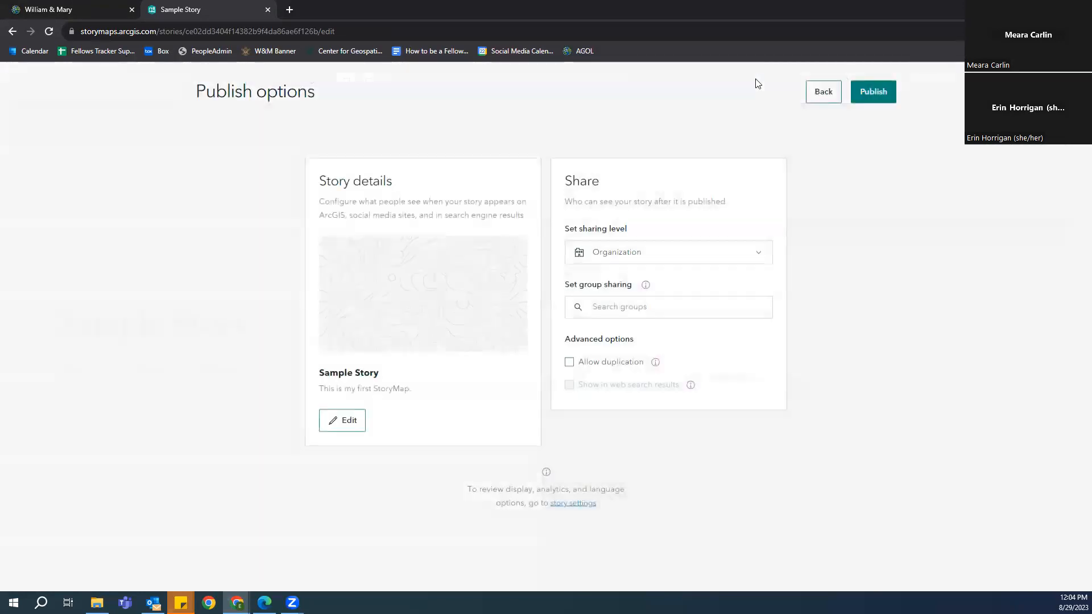
left_click(818, 101)
left_click(794, 82)
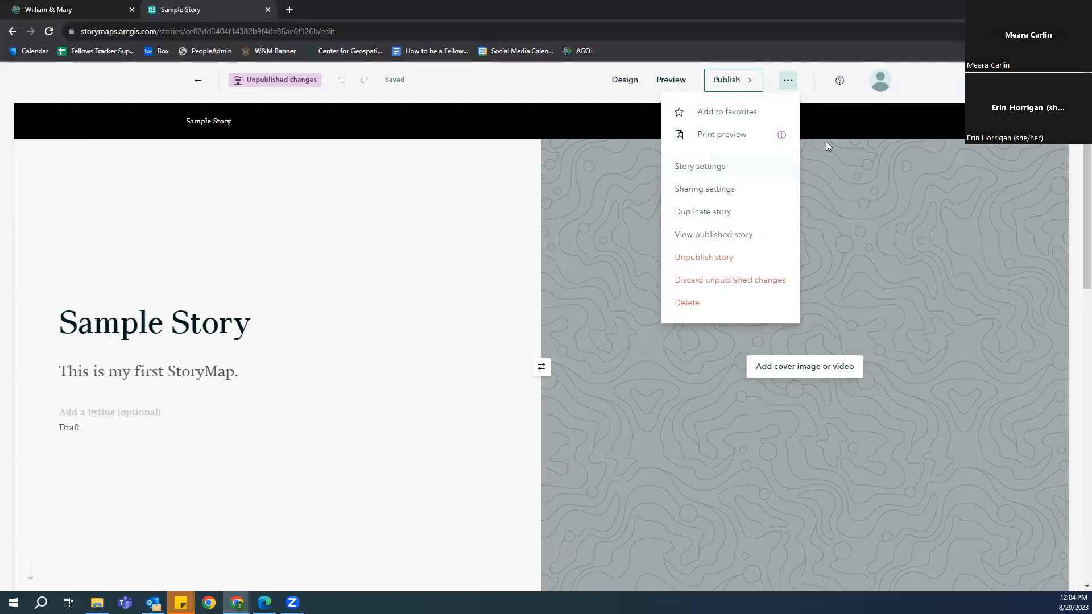
Review the available sharing levels and group sharing choices in the publish options, leaving sharing at Organization, and return to the story
left_click(752, 85)
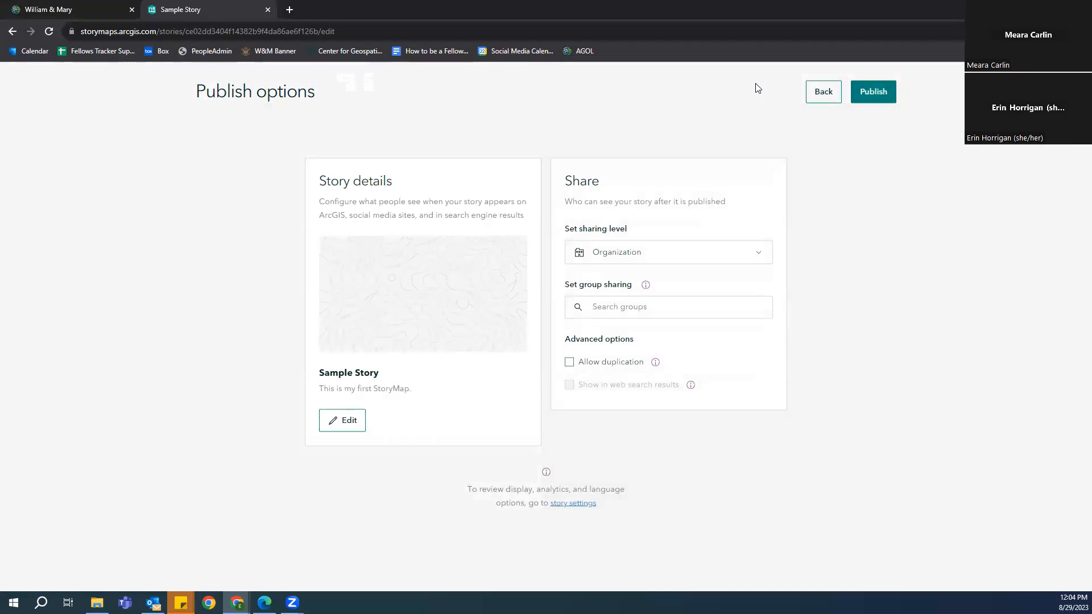
left_click(763, 253)
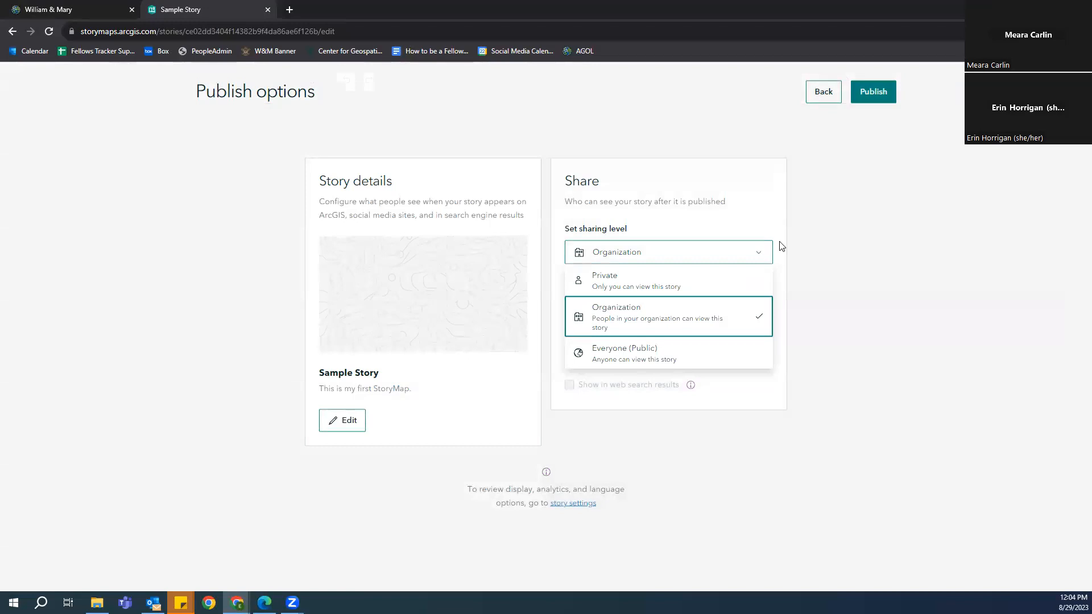
left_click(782, 246)
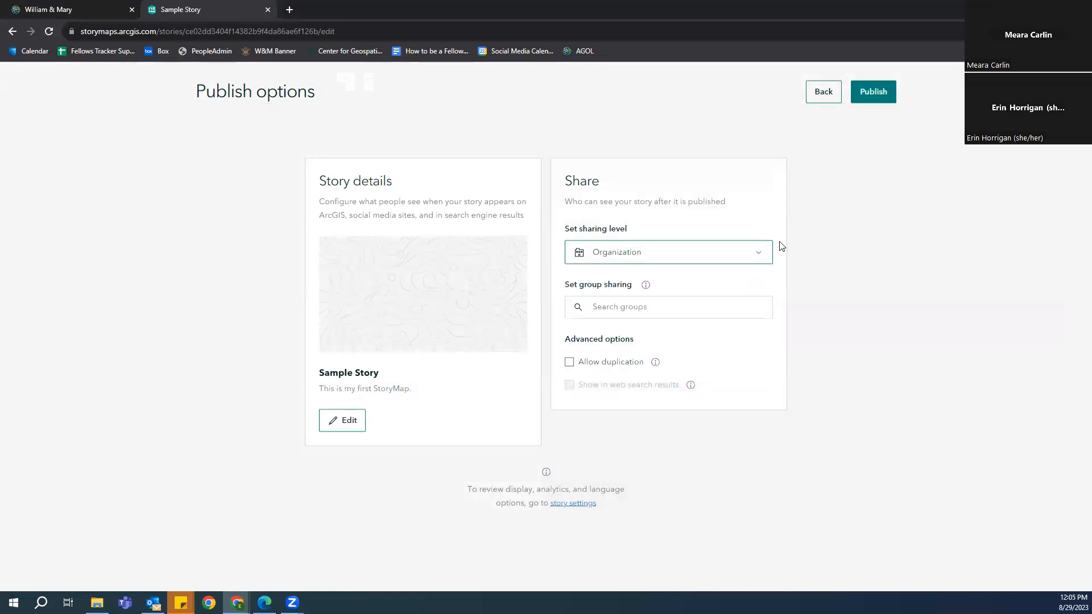
left_click(666, 307)
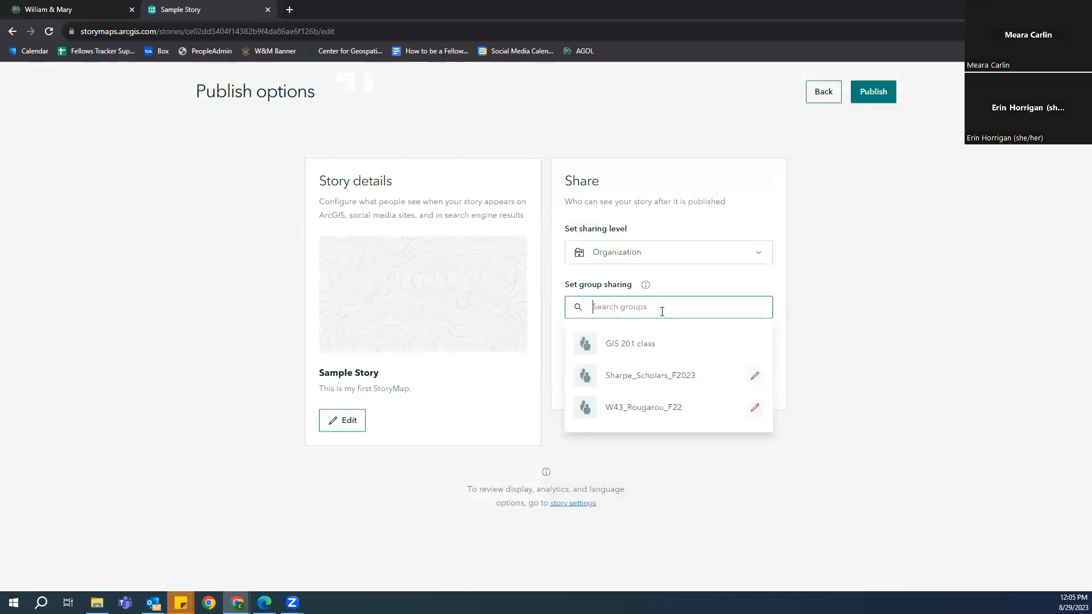
mouse_move(648, 287)
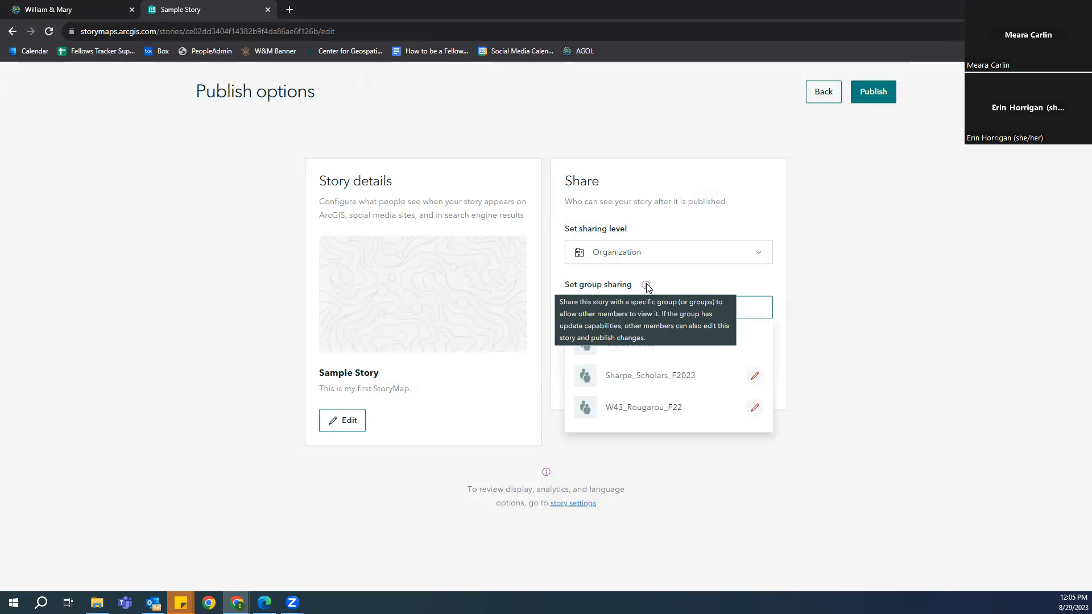
left_click(670, 300)
left_click(670, 300)
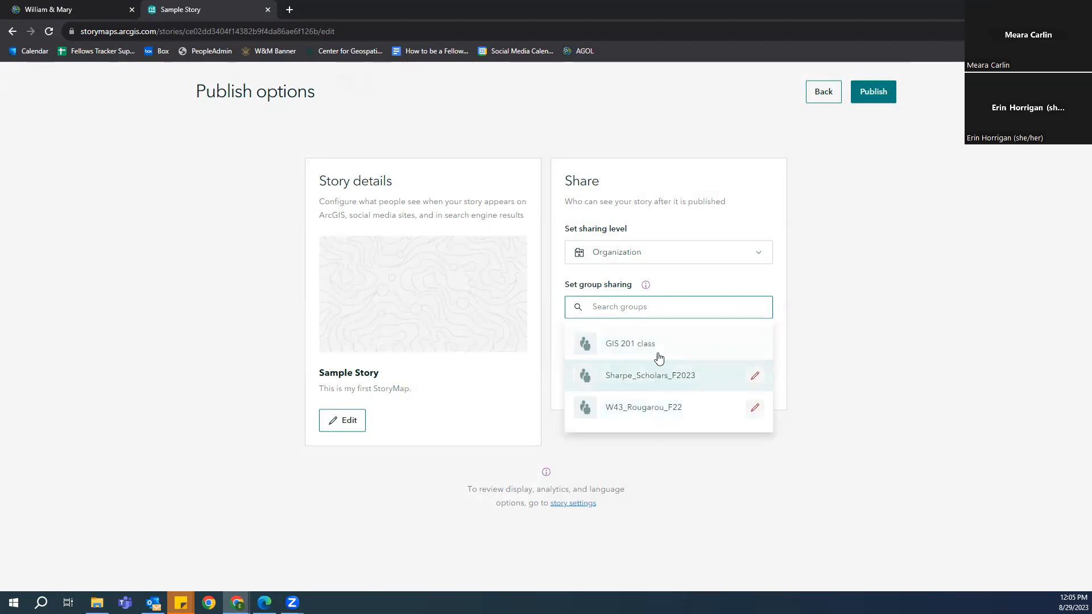
left_click(681, 288)
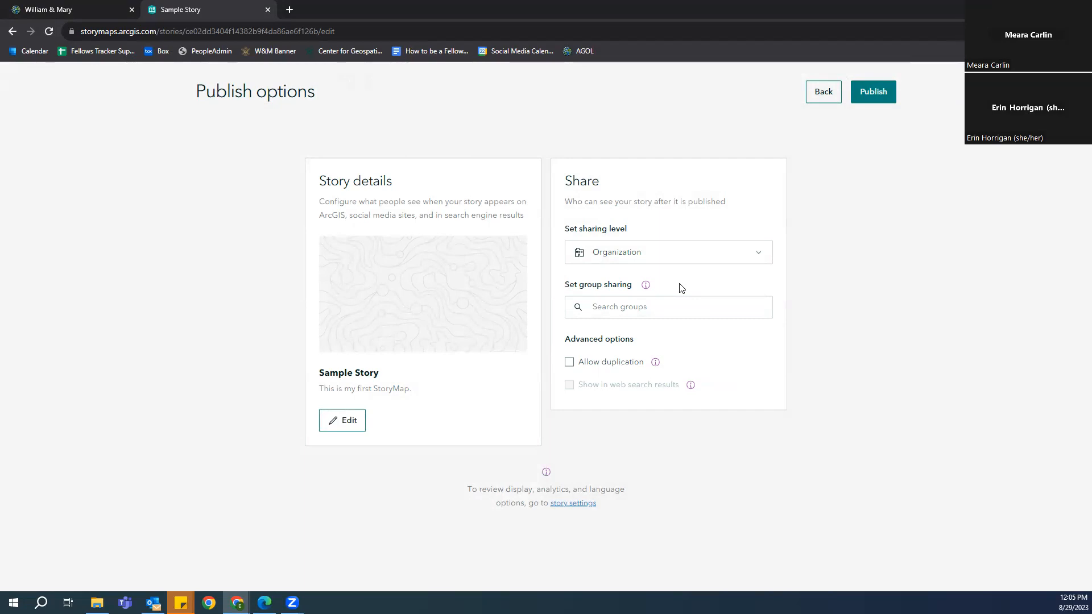
left_click(825, 96)
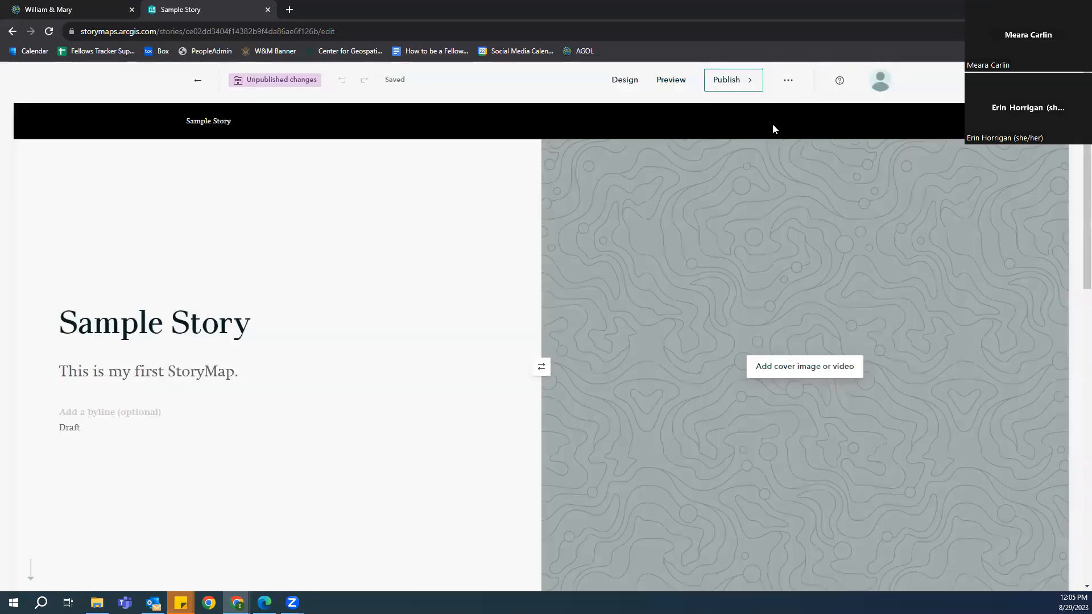
Add the desktop picture breakfast-8200753_1280 as the story's cover image
scroll(586, 340, "down", 1)
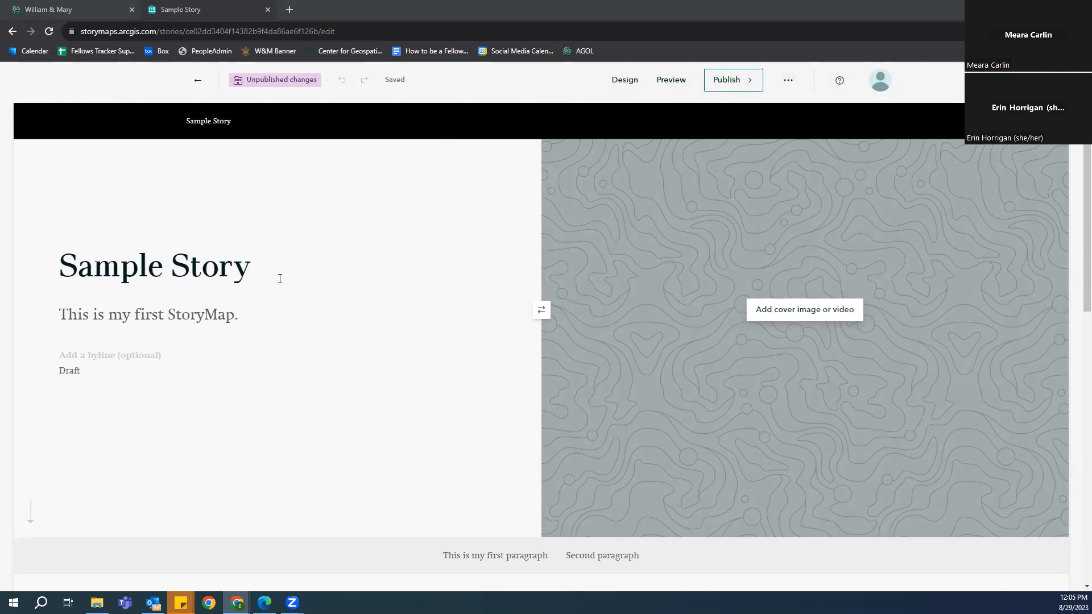
left_click(795, 318)
left_click(627, 360)
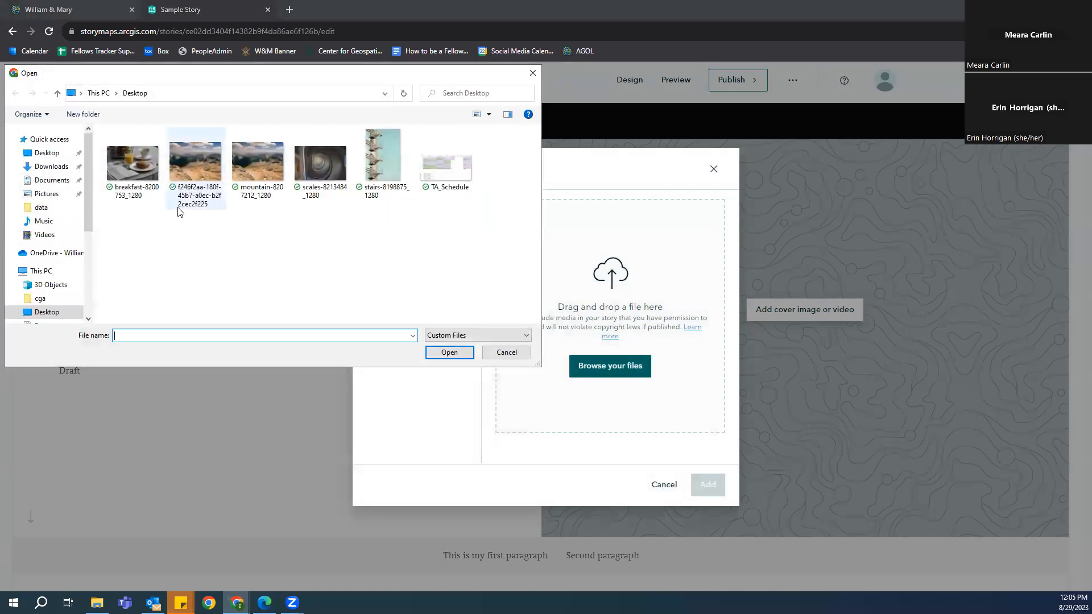
left_click(139, 170)
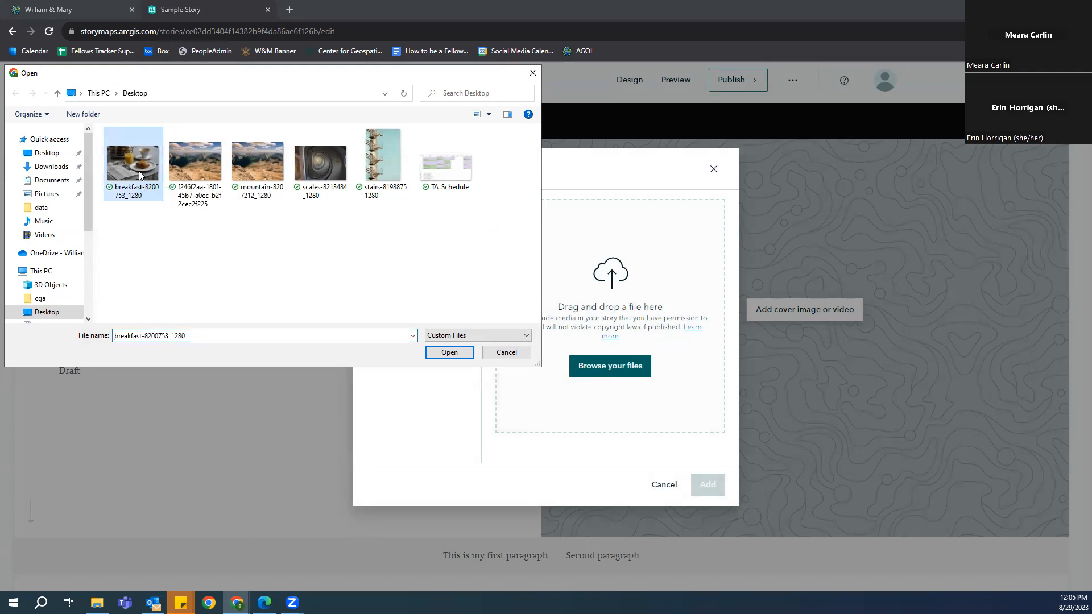
left_click(448, 353)
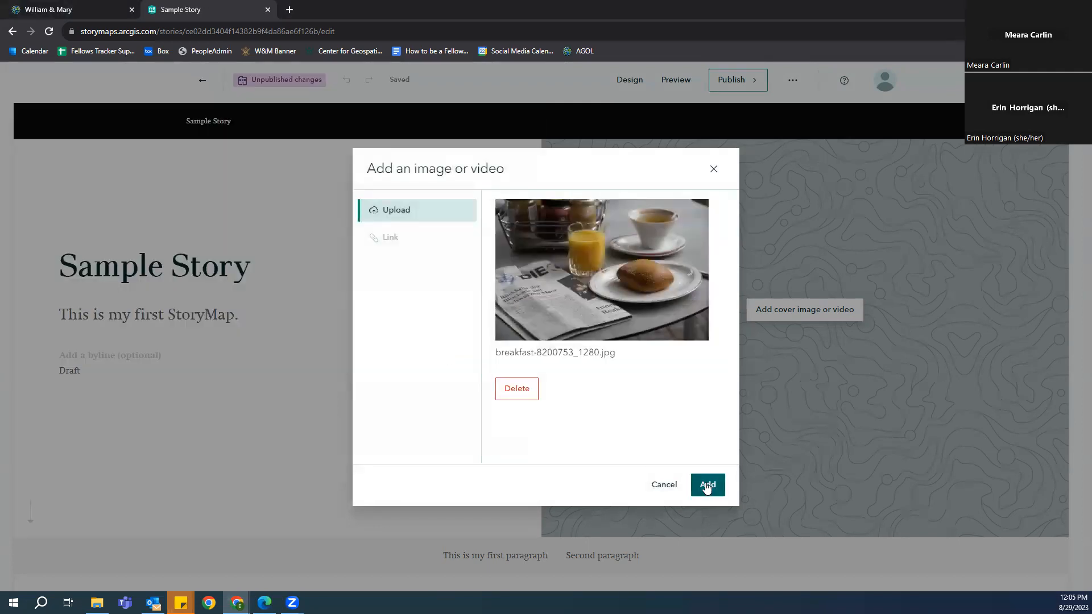
left_click(707, 486)
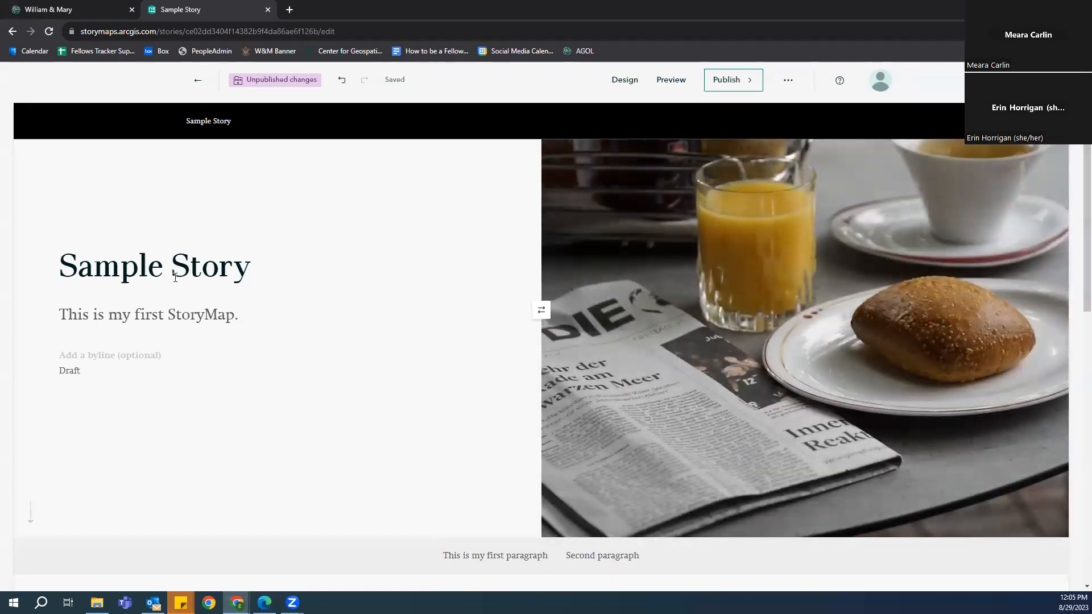
Change the cover subtitle to "This is my first breakfast."
left_click(250, 318)
key("BackSpace")
left_click(234, 316)
key("BackSpace")
key("BackSpace")
key("BackSpace")
key("BackSpace")
key("BackSpace")
key("BackSpace")
key("BackSpace")
key("BackSpace")
type("breakfas")
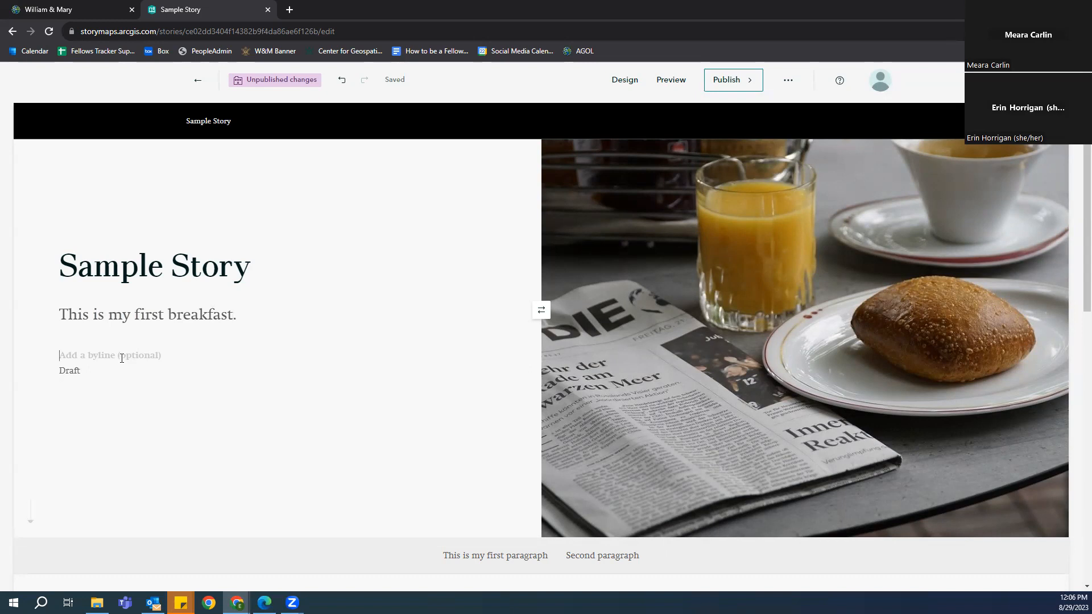
Insert the mountain image f246f2aa-180f-45b7-a0ec-b2f2cec2f225 from the desktop under the "Second paragraph" heading
scroll(121, 359, "down", 2)
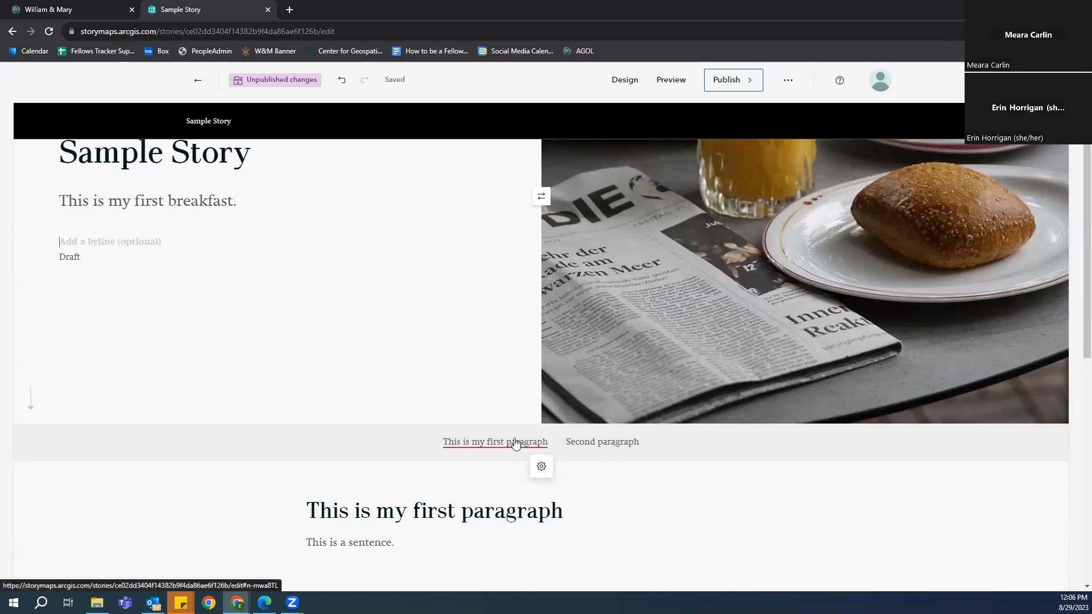
left_click(608, 443)
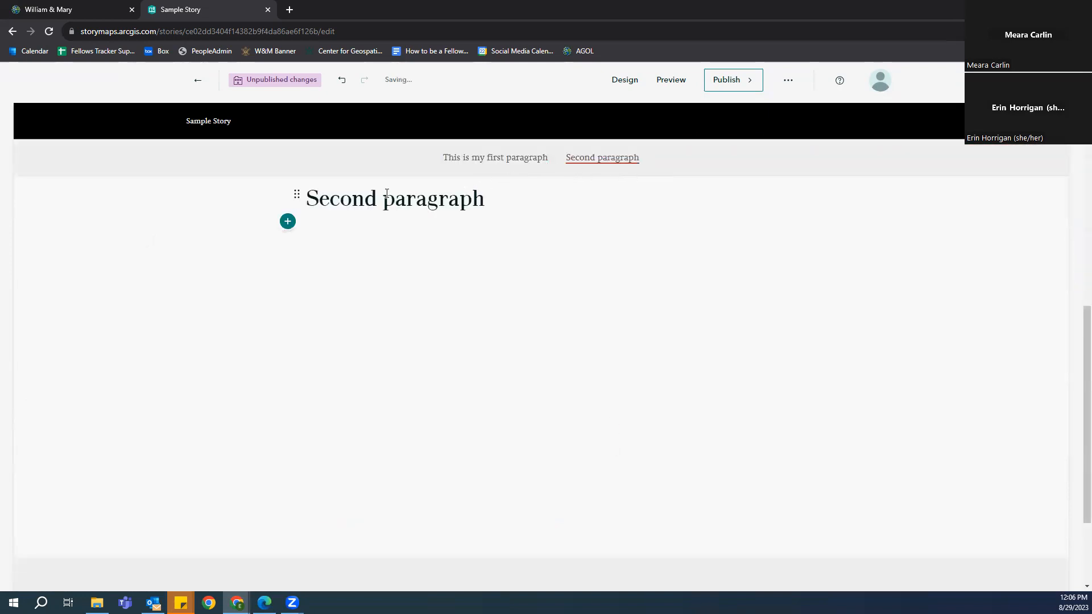
left_click(287, 222)
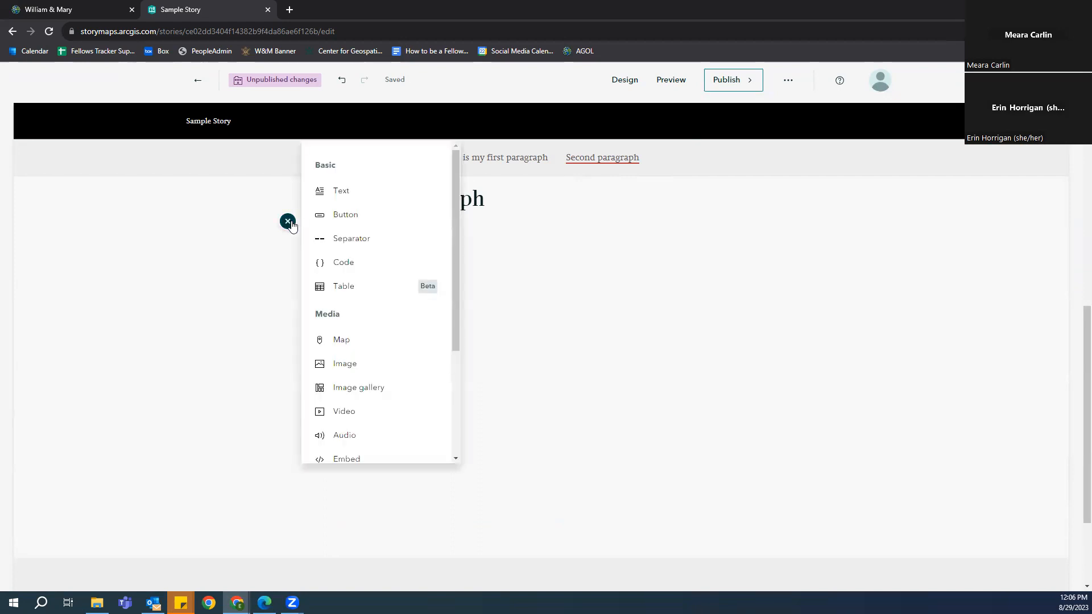
left_click(369, 369)
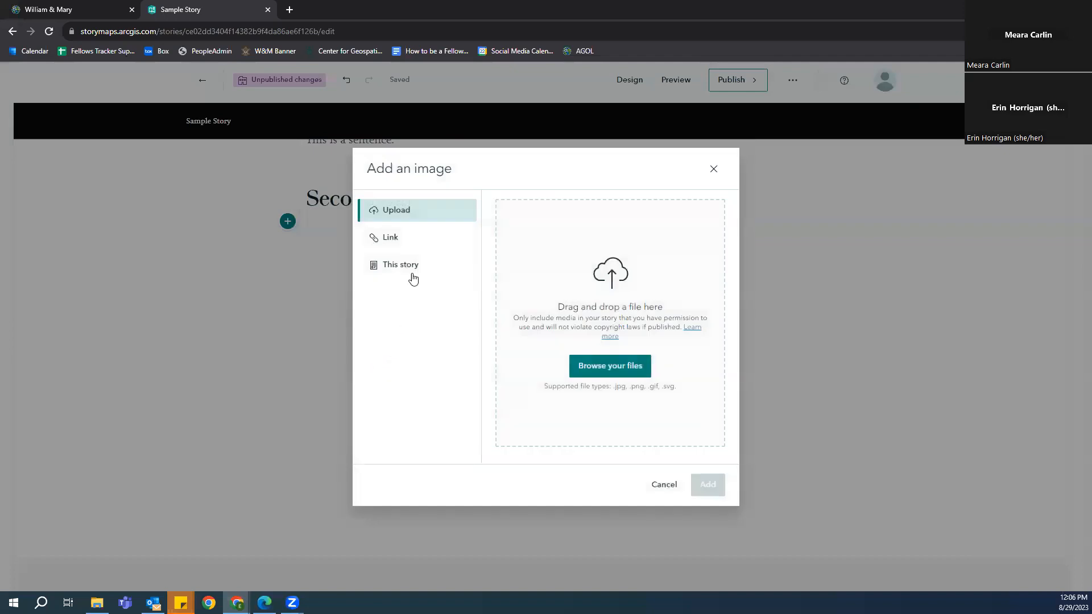
left_click(591, 366)
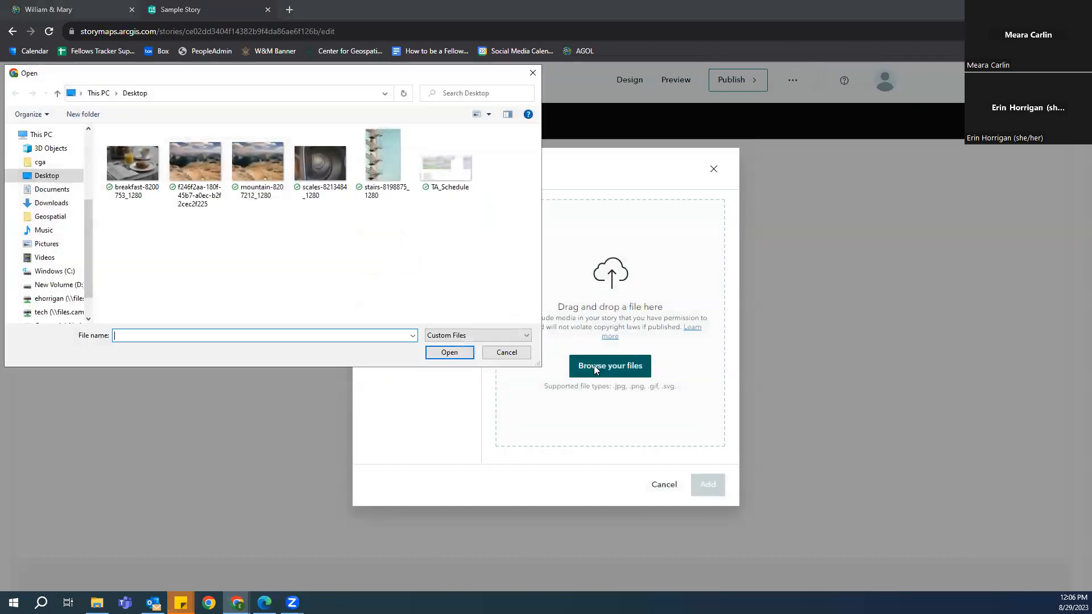
left_click(211, 157)
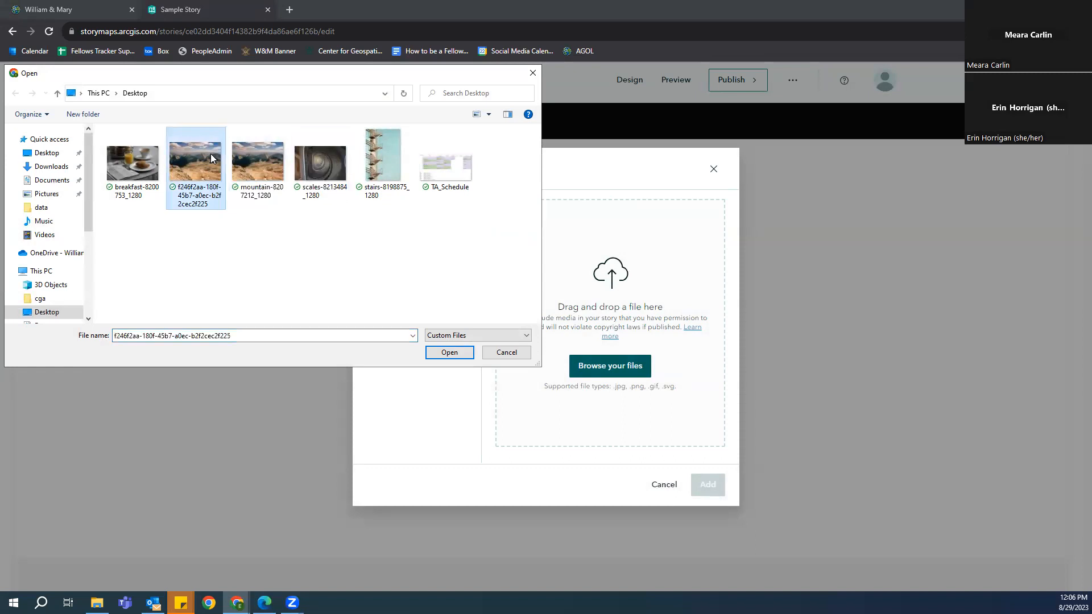
left_click(458, 353)
left_click(707, 484)
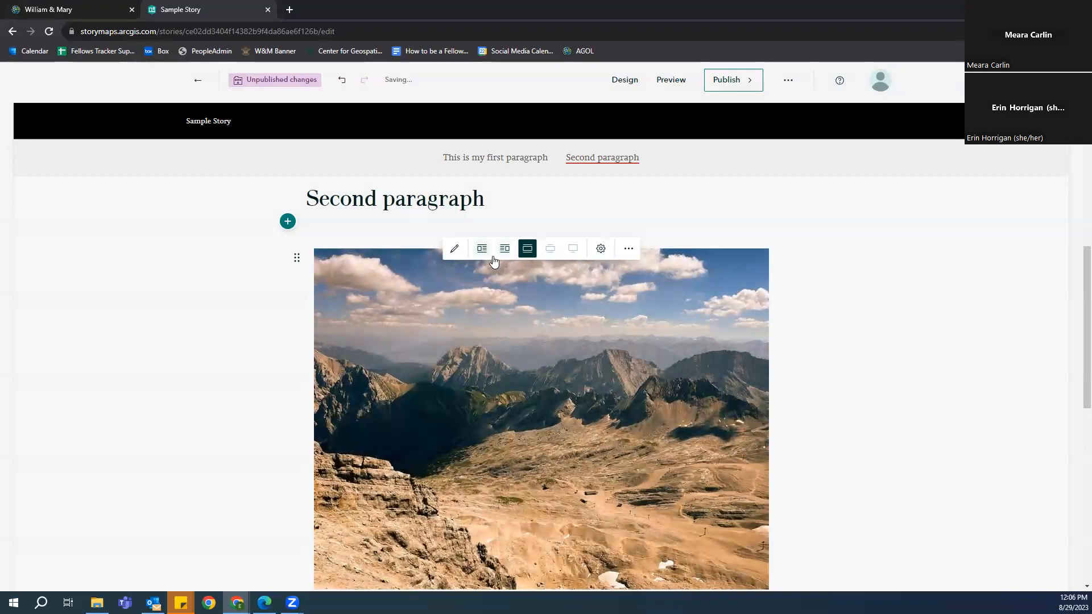
Try floating the mountain image on either side of the text and return it to the centered layout
left_click(481, 249)
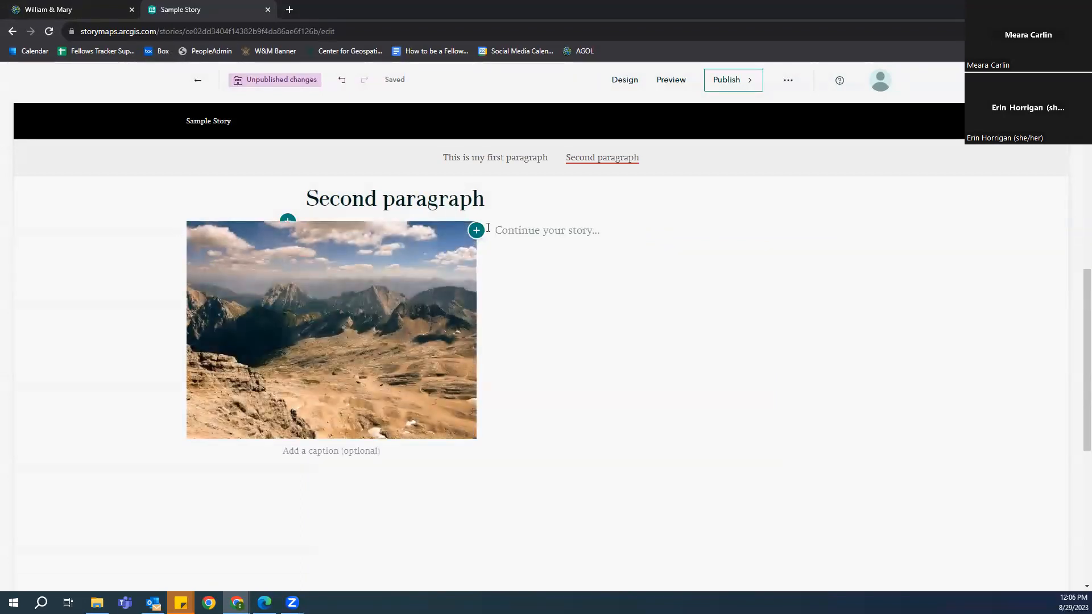
left_click(295, 221)
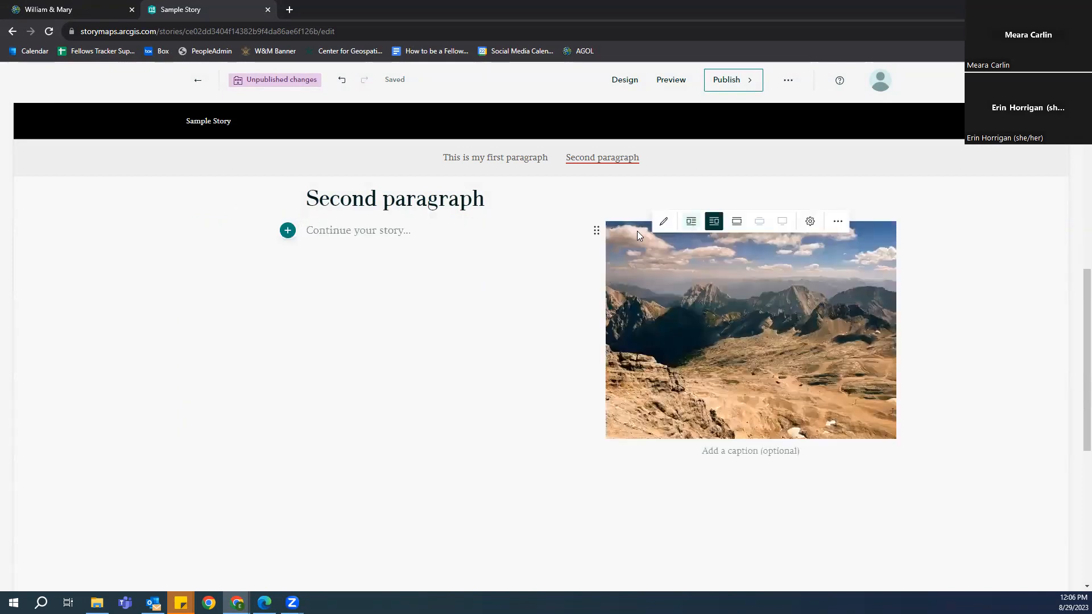
left_click(736, 223)
Caption the mountain image "credit for mountains" and look at its crop and markup editor without making changes
scroll(517, 408, "down", 3)
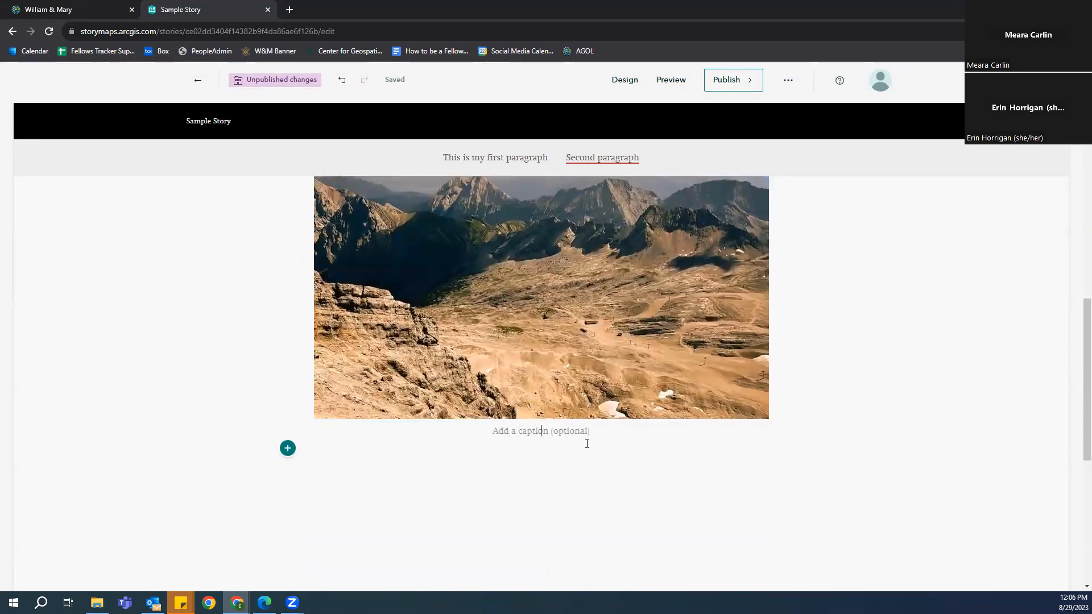
type("credit for mountains")
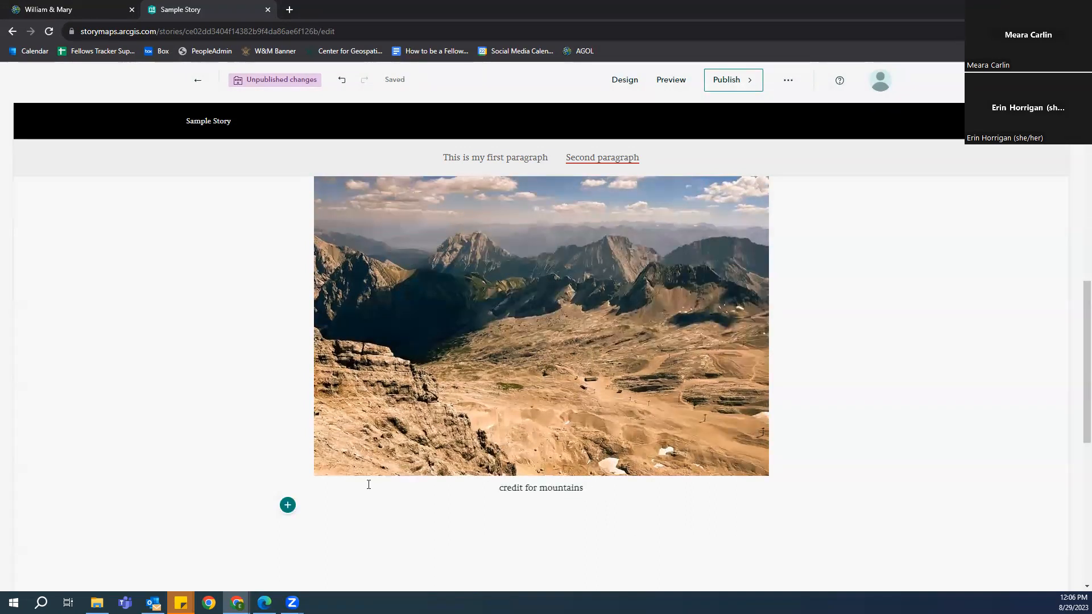
scroll(368, 484, "up", 1)
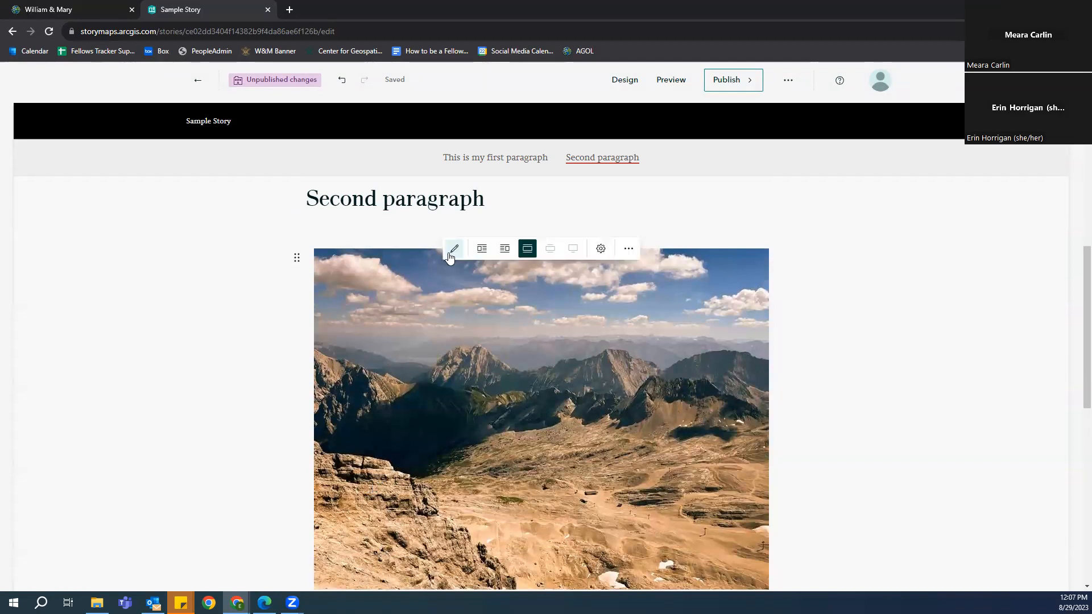
left_click(454, 249)
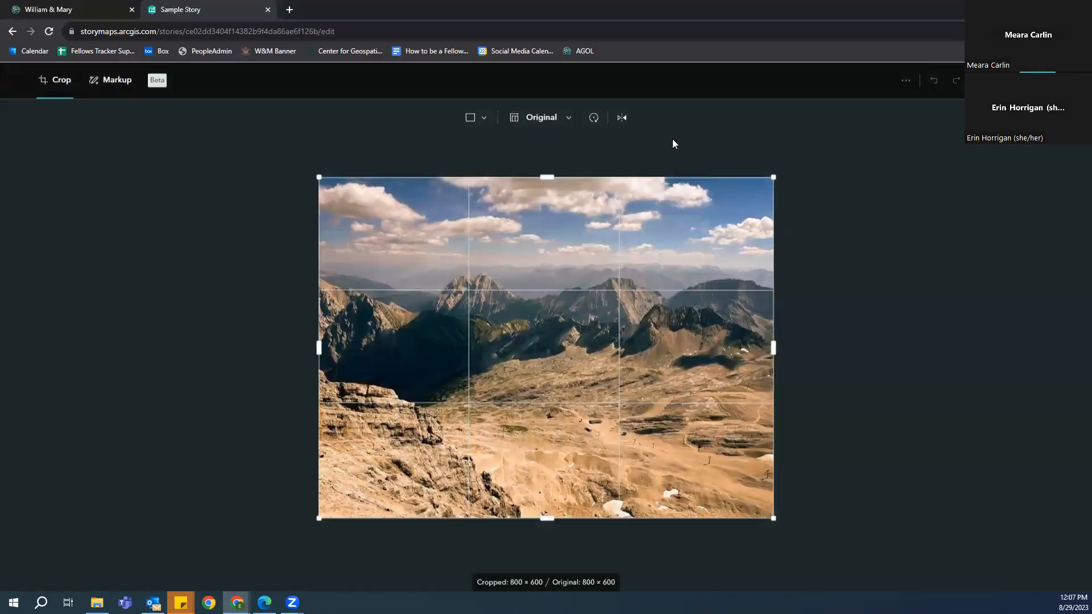
left_click(996, 81)
Add an image gallery with scales-8213484_1280 and stairs-8198875_1280 below the mountain image and set it to full page width
scroll(320, 468, "down", 3)
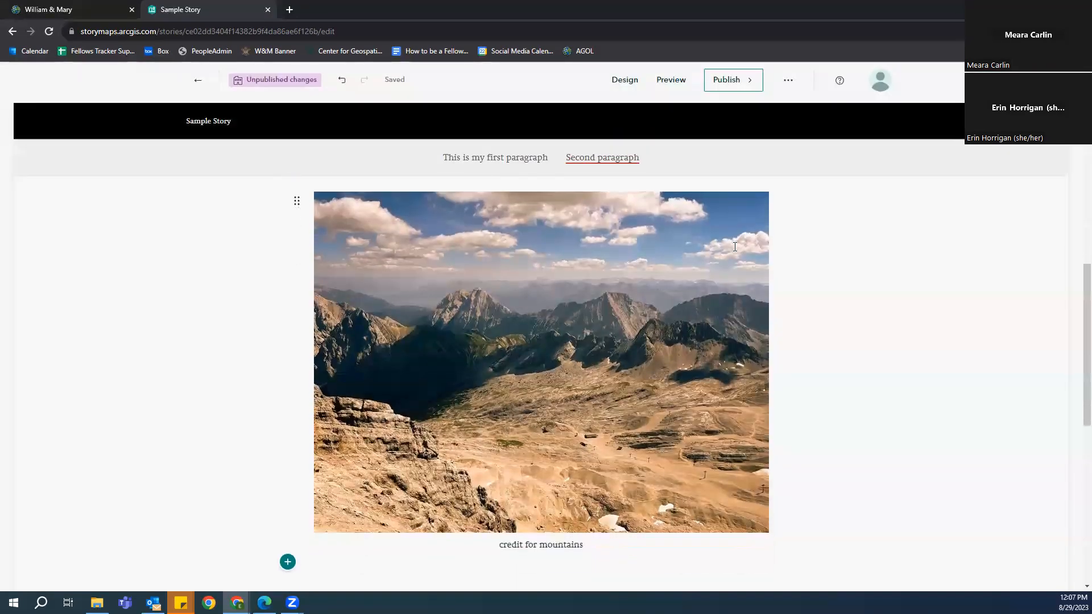
left_click(288, 448)
scroll(346, 453, "down", 2)
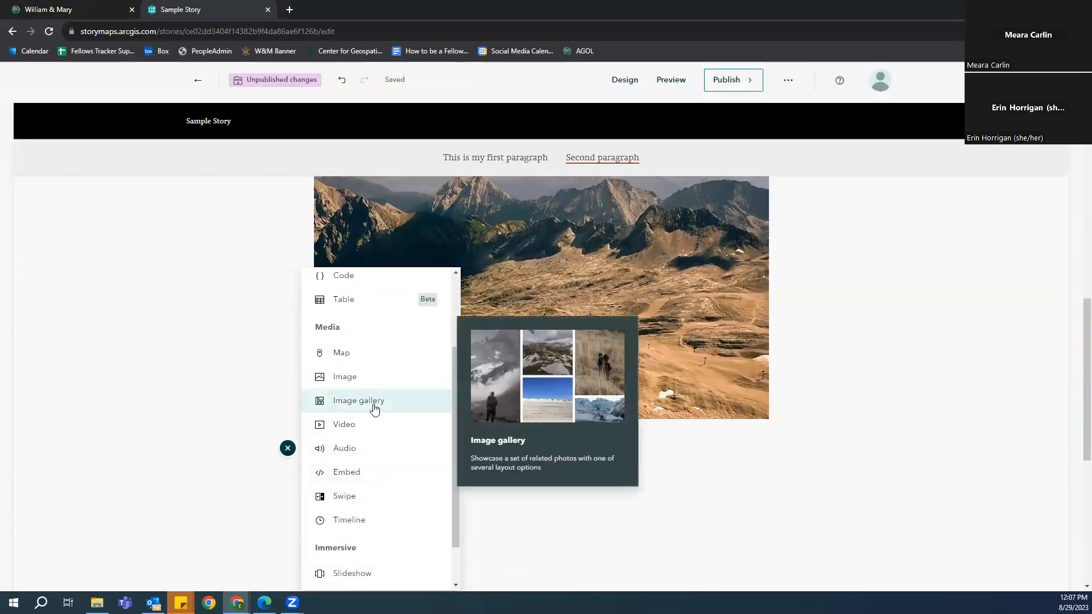
left_click(374, 407)
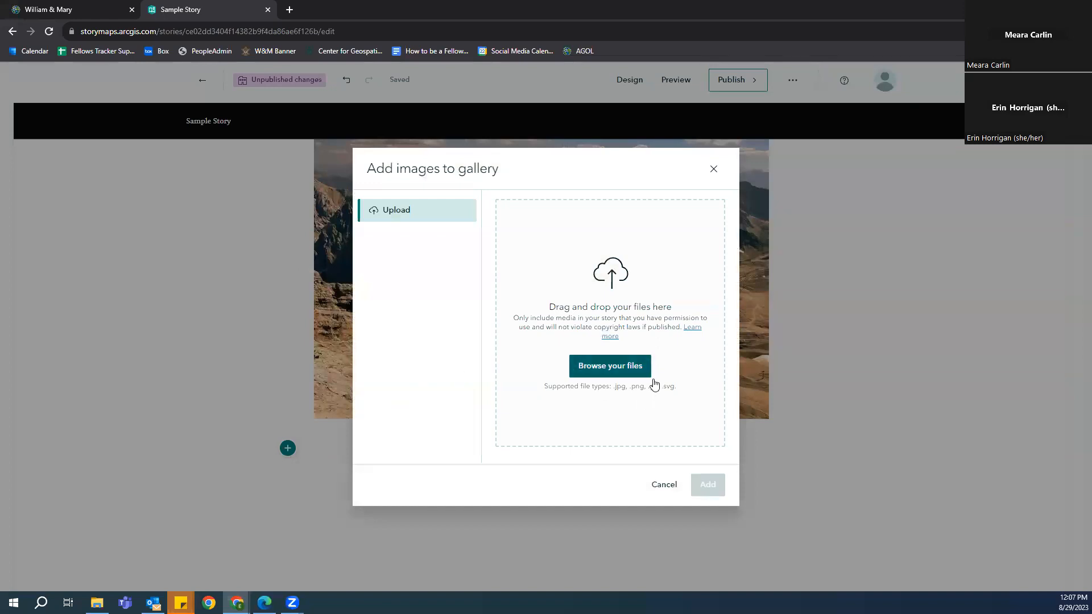
left_click(320, 165)
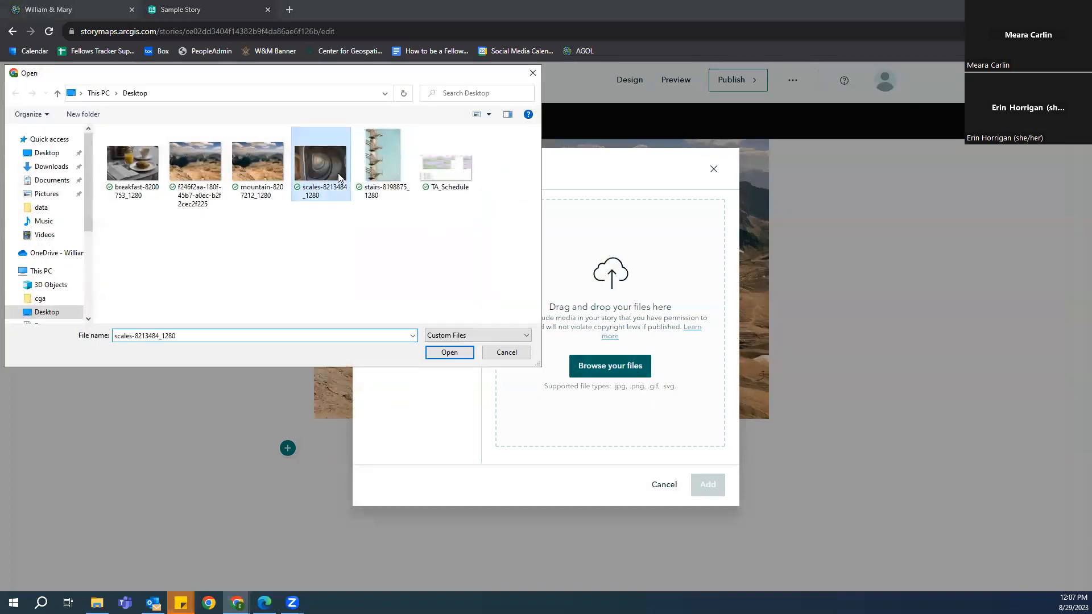
left_click(459, 351)
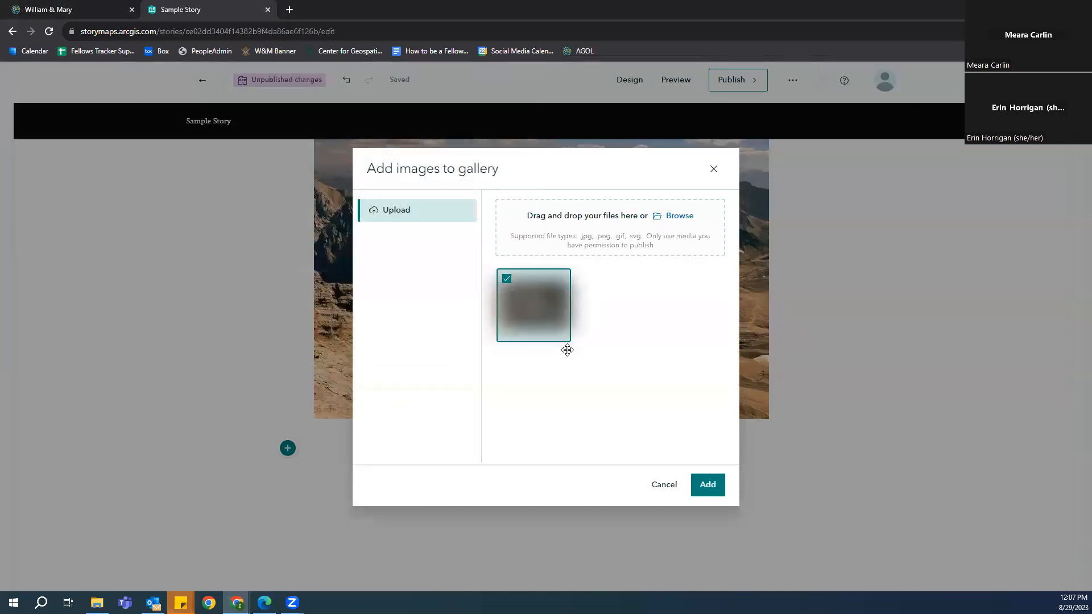
left_click(671, 216)
left_click(384, 165)
left_click(463, 356)
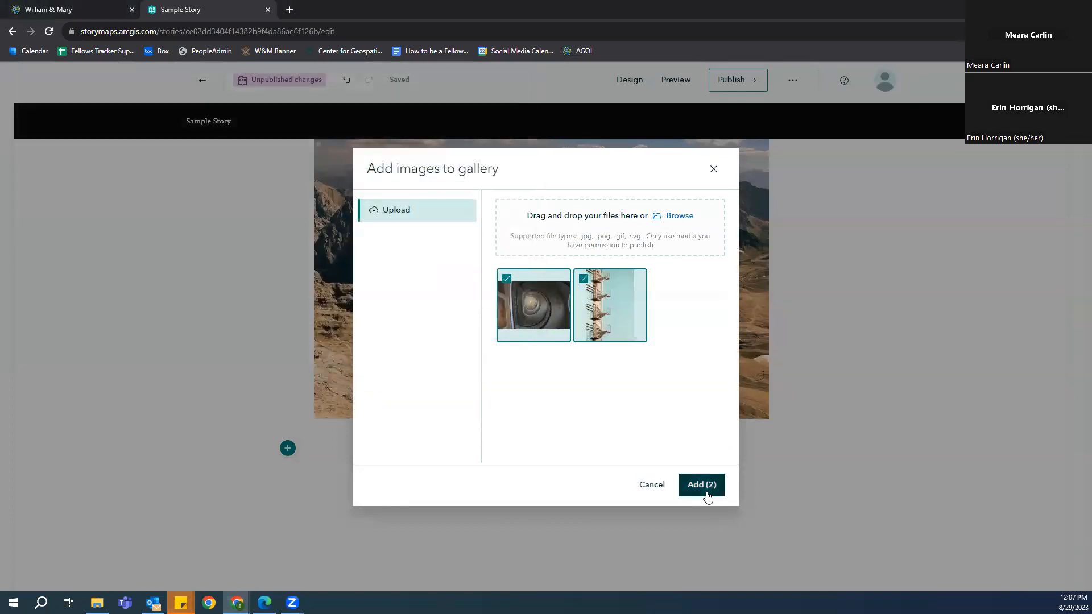
left_click(707, 489)
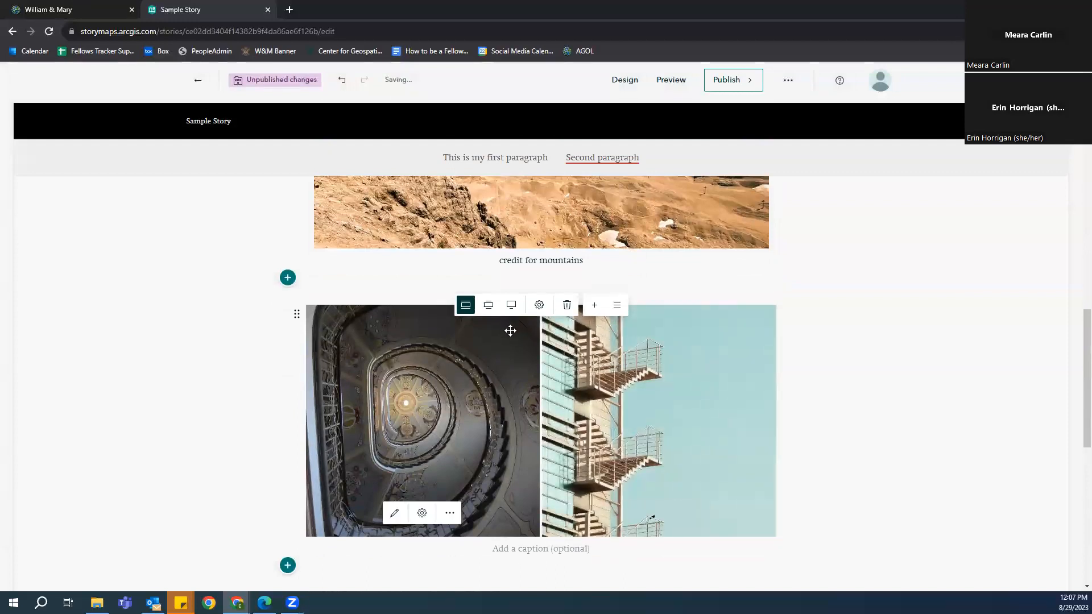
left_click(493, 312)
left_click(511, 305)
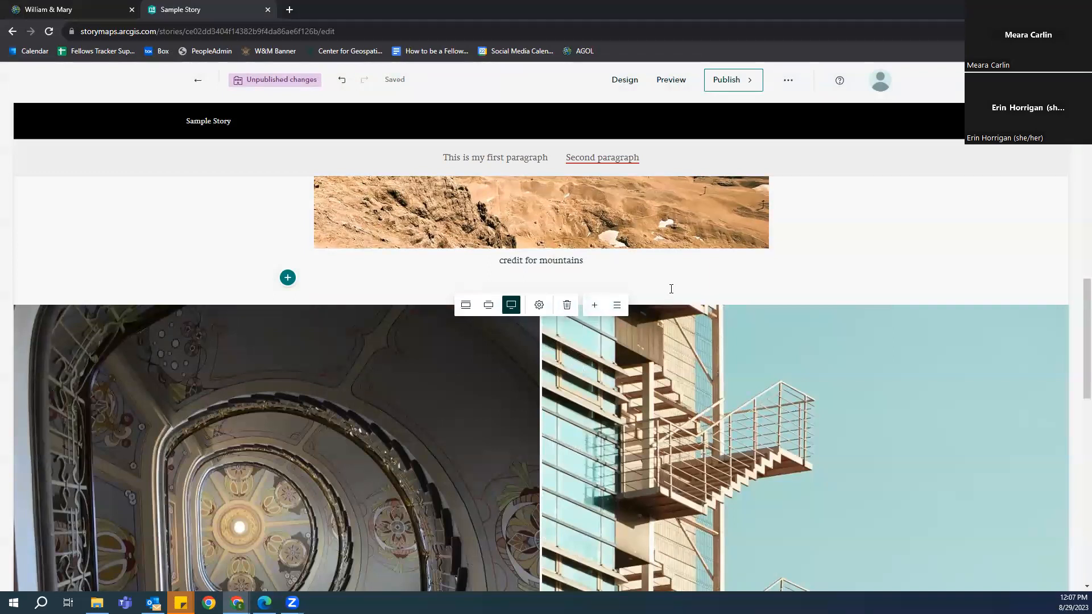
Insert a timeline with the Waterfall layout below the image gallery
scroll(671, 288, "down", 2)
scroll(671, 288, "down", 5)
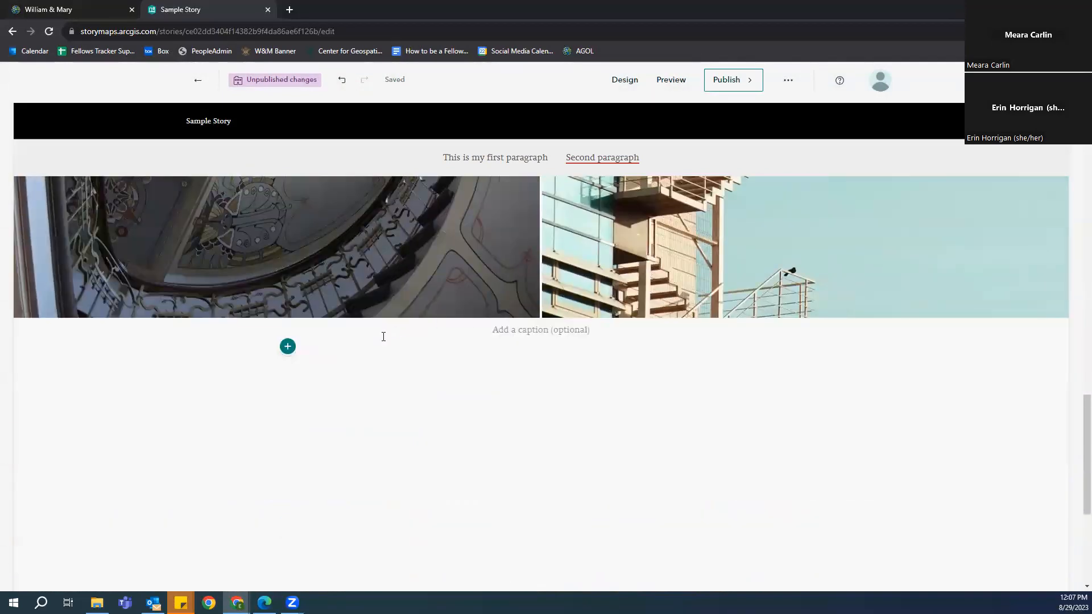
left_click(288, 346)
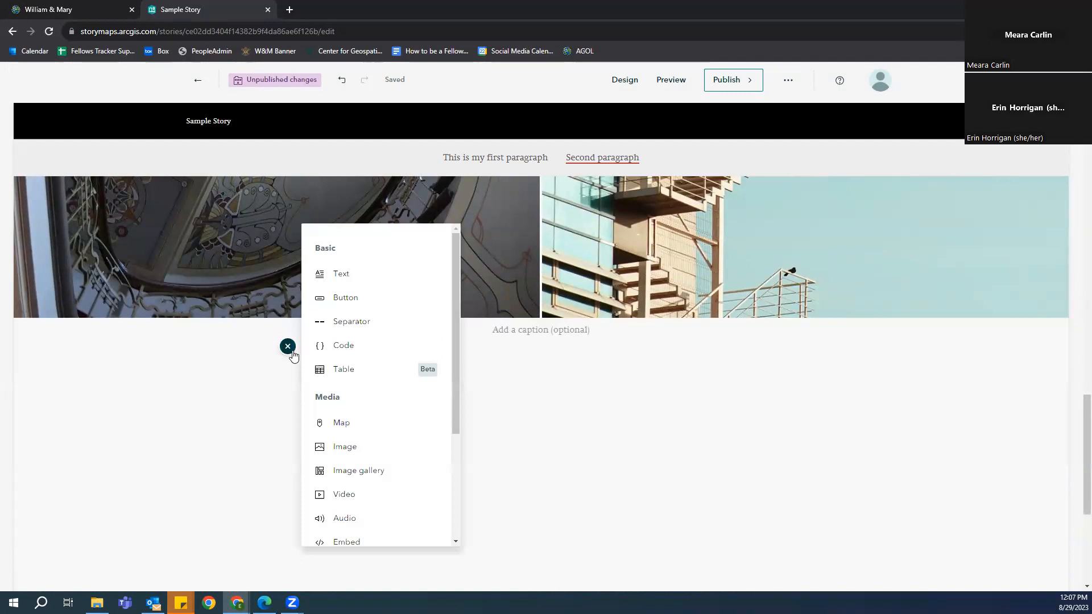
scroll(361, 398, "down", 2)
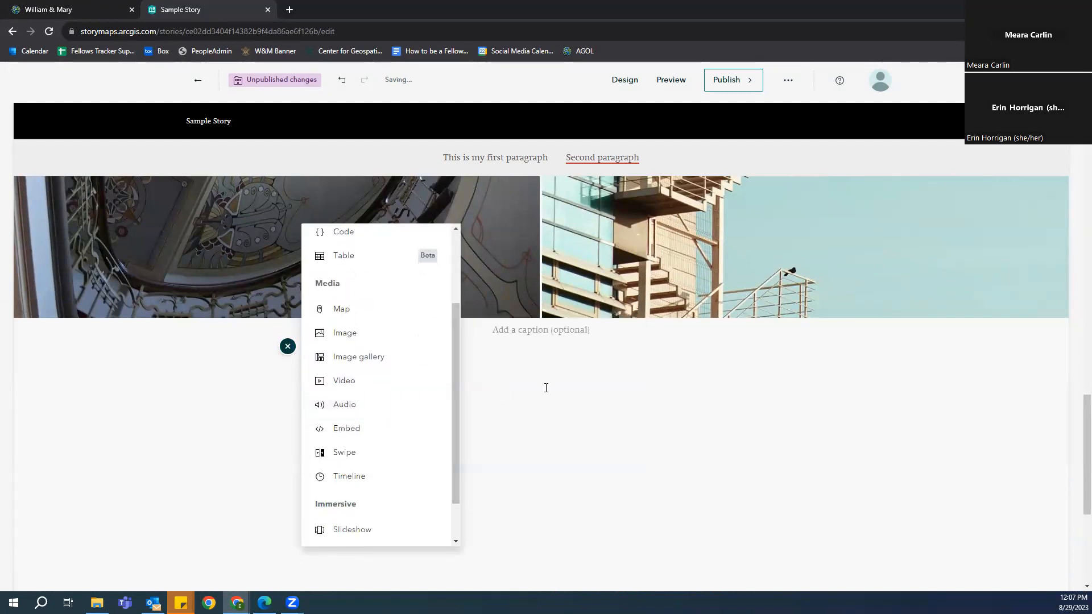
left_click(646, 400)
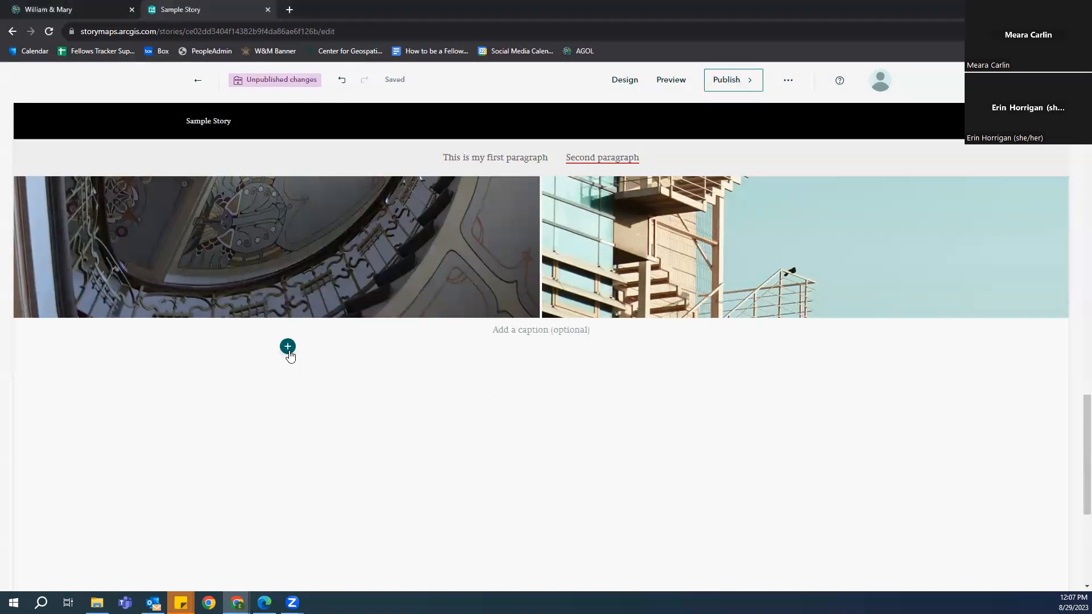
left_click(288, 351)
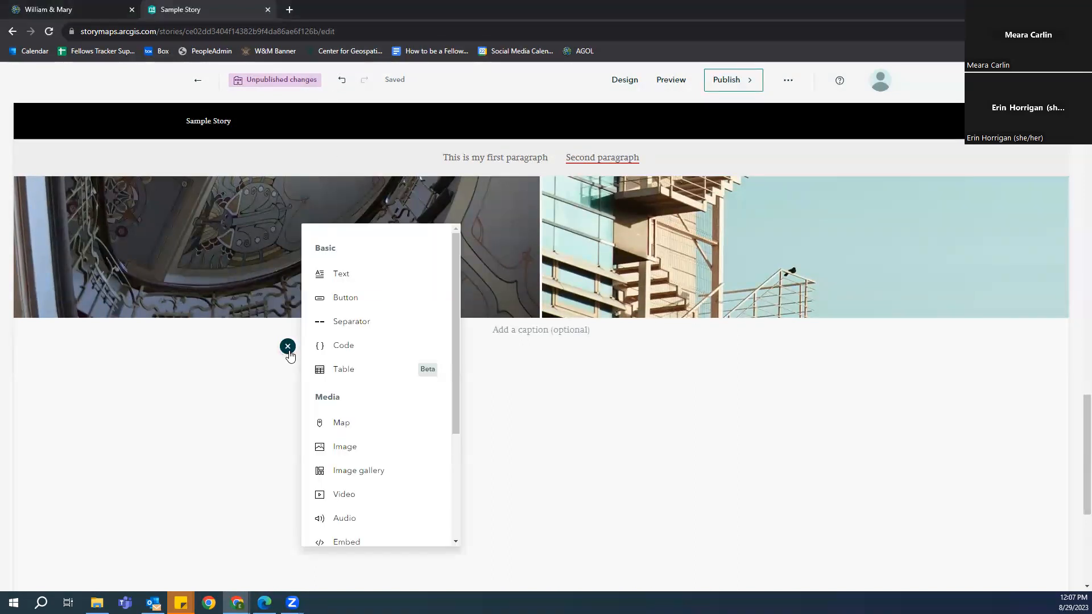
scroll(380, 421, "down", 3)
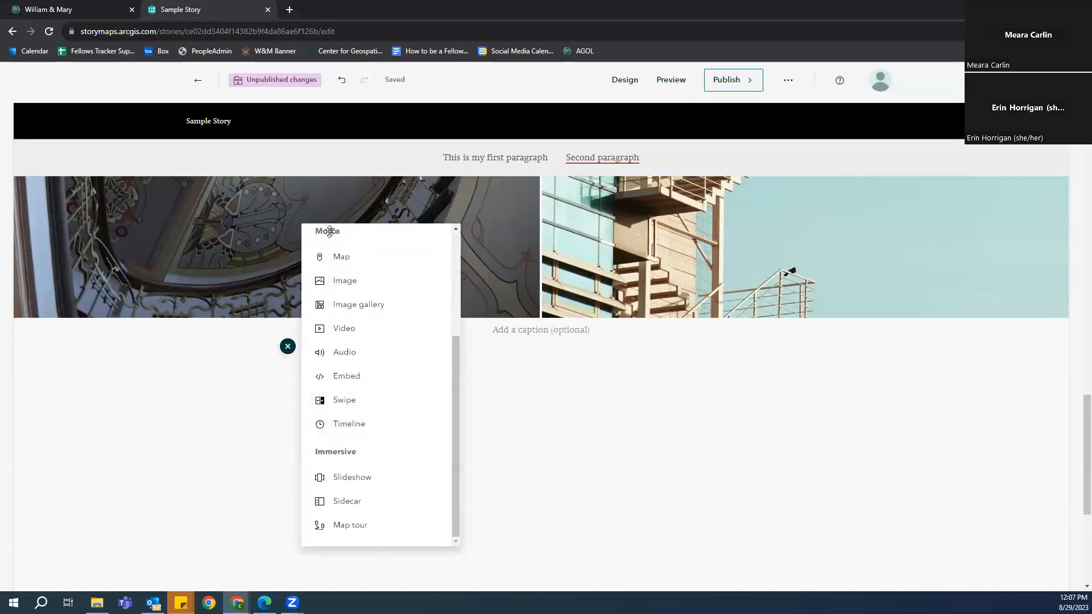
left_click(371, 424)
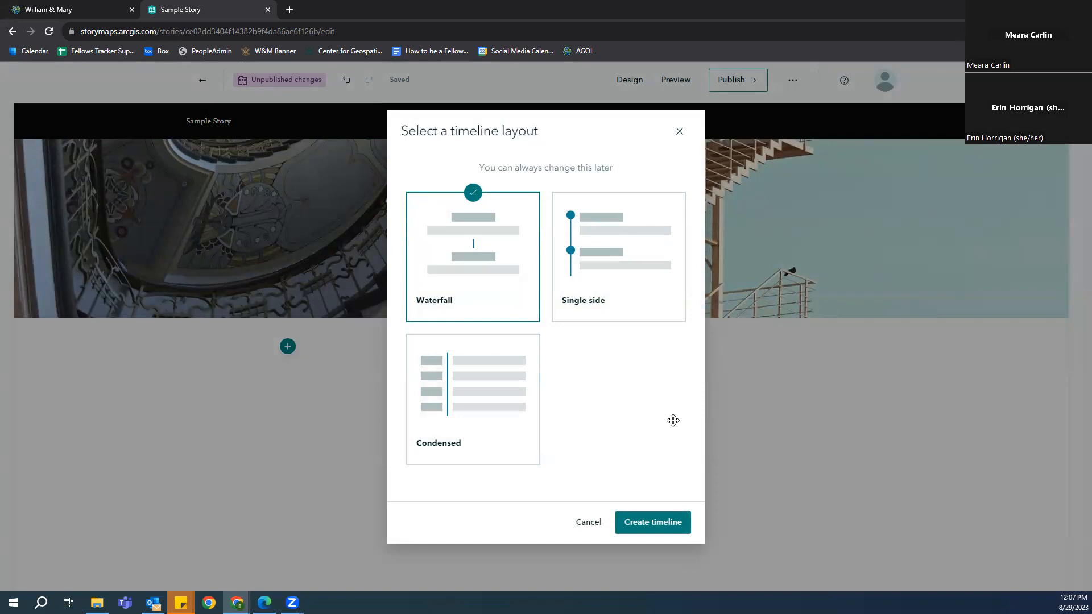
left_click(649, 527)
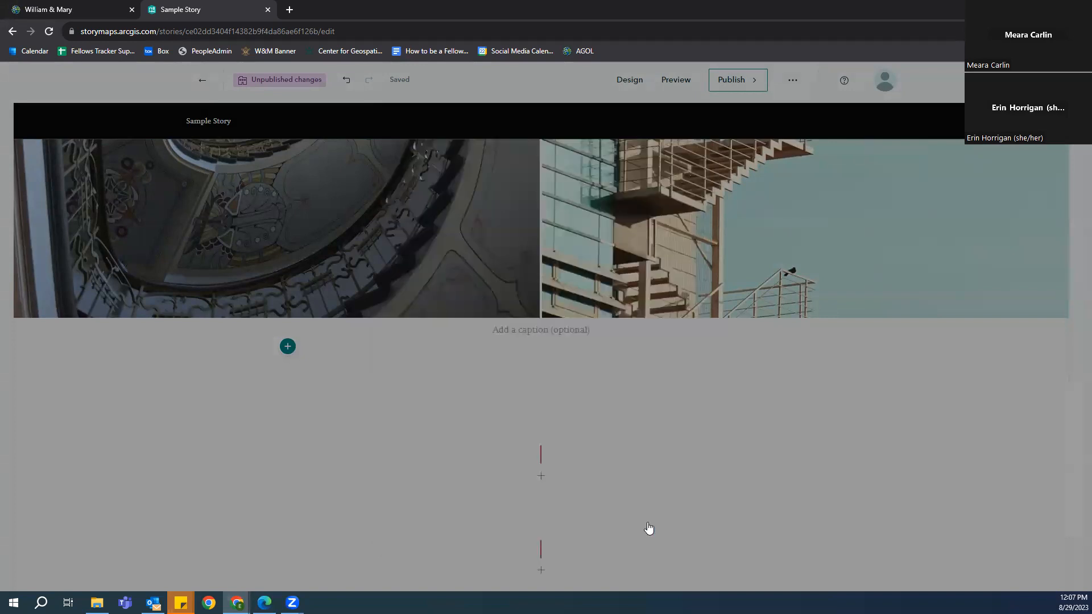
Fill in the timeline's first event with the date "August 5th 1905" and the description "This is a day in history."
scroll(673, 419, "down", 2)
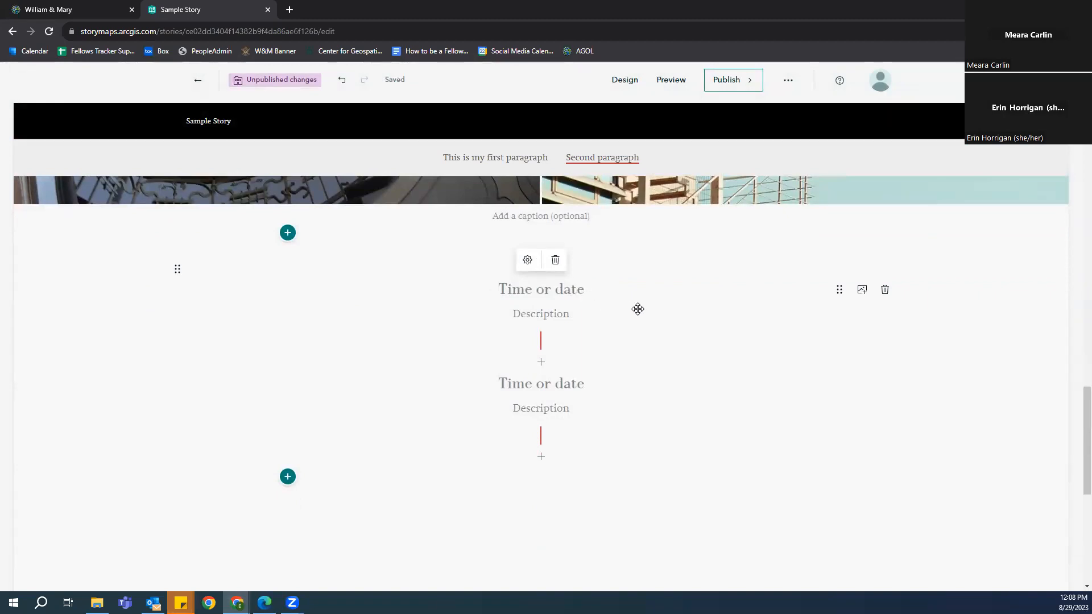
type("Au")
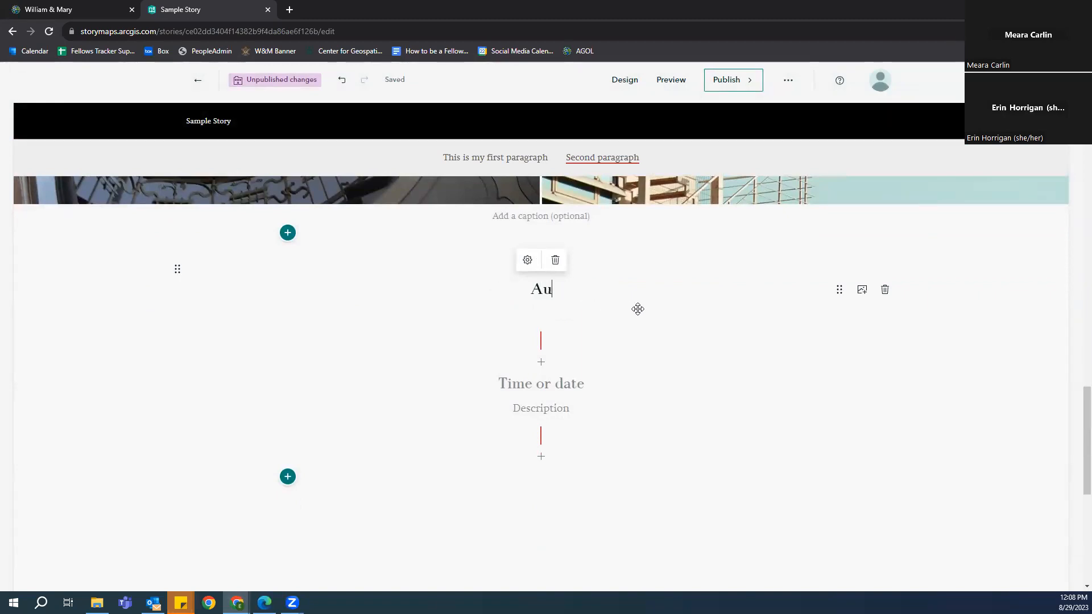
type("gust 5t")
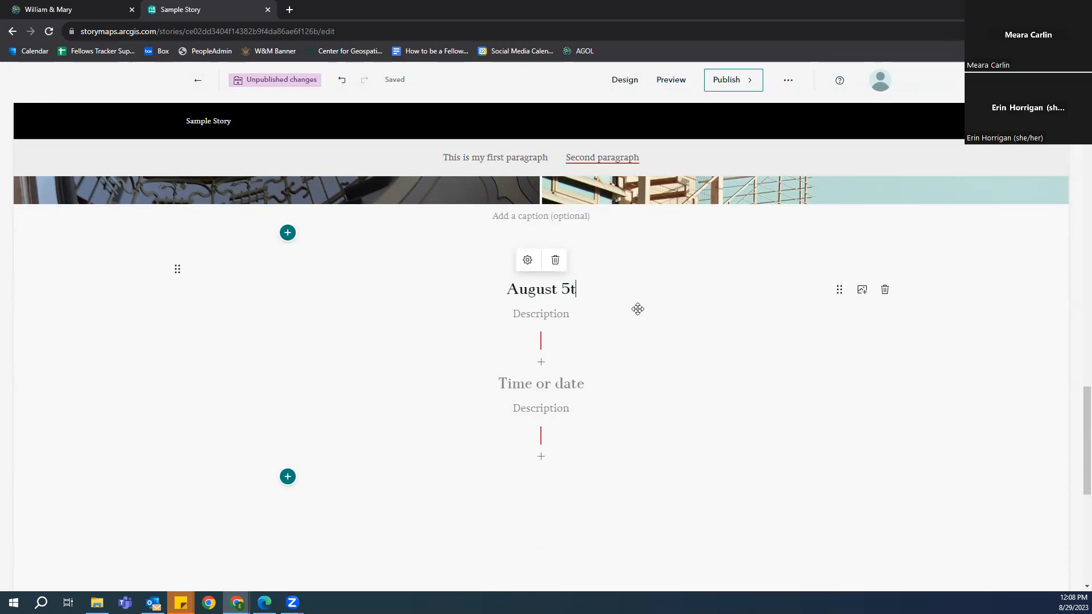
type("h1905")
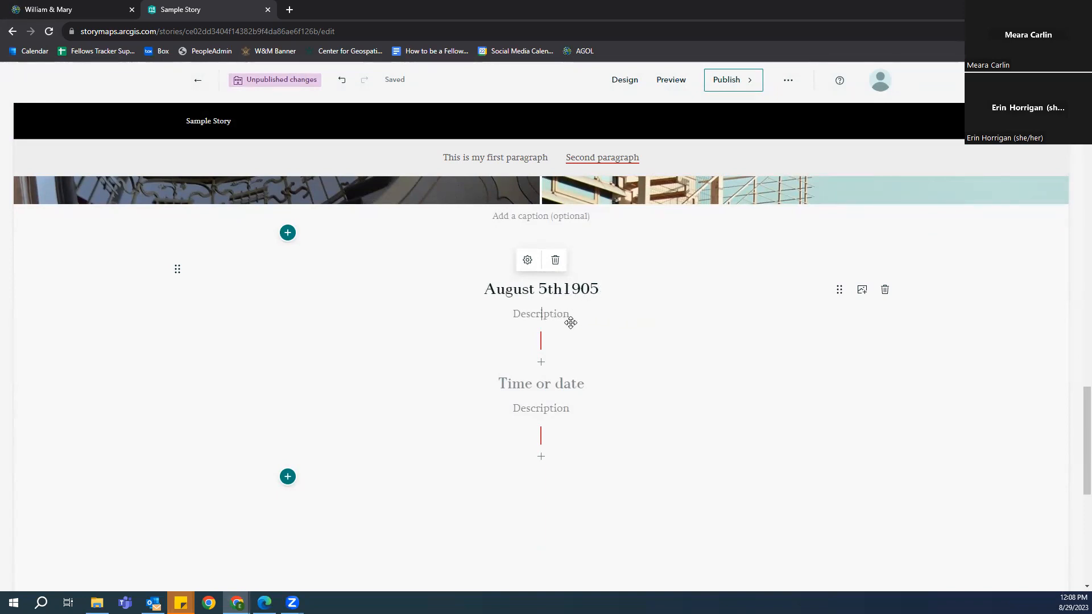
left_click(563, 288)
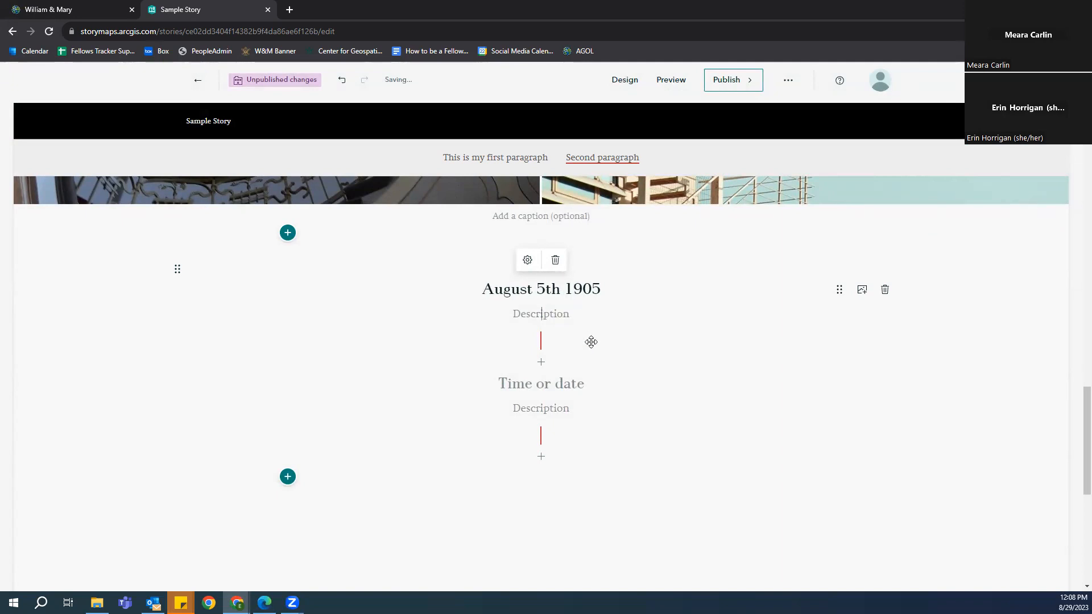
type("This is a day in hisotry")
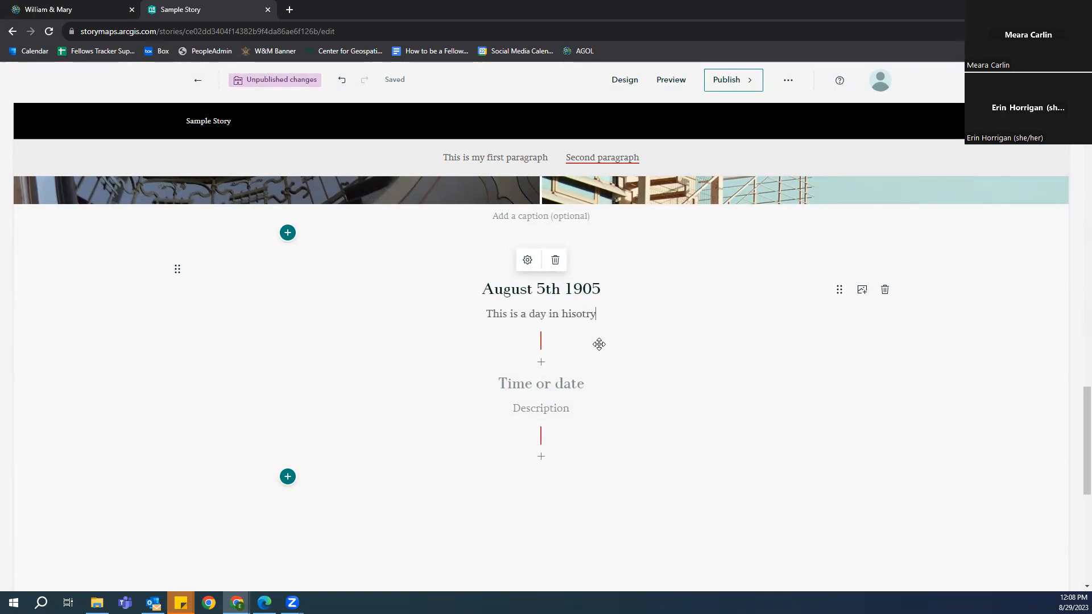
key("BackSpace")
key("BackSpace")
key("BackSpace")
key("BackSpace")
type("tory.")
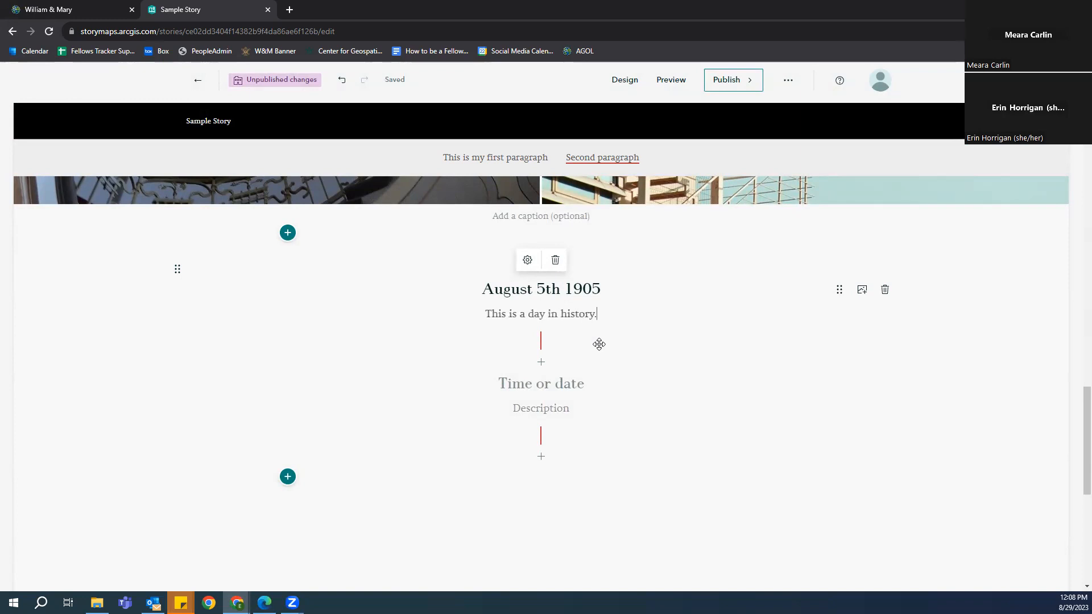
Title the second timeline event "1st event" and move the August 5th 1905 event below it
left_click(559, 381)
type("1st event")
left_click(583, 289)
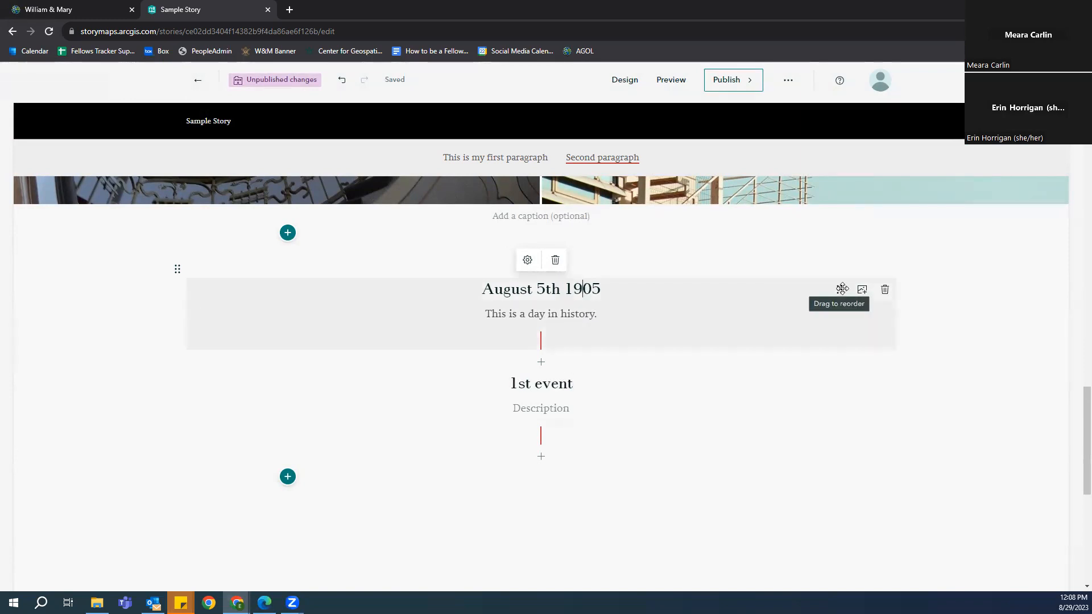
left_click_drag(842, 289, 845, 411)
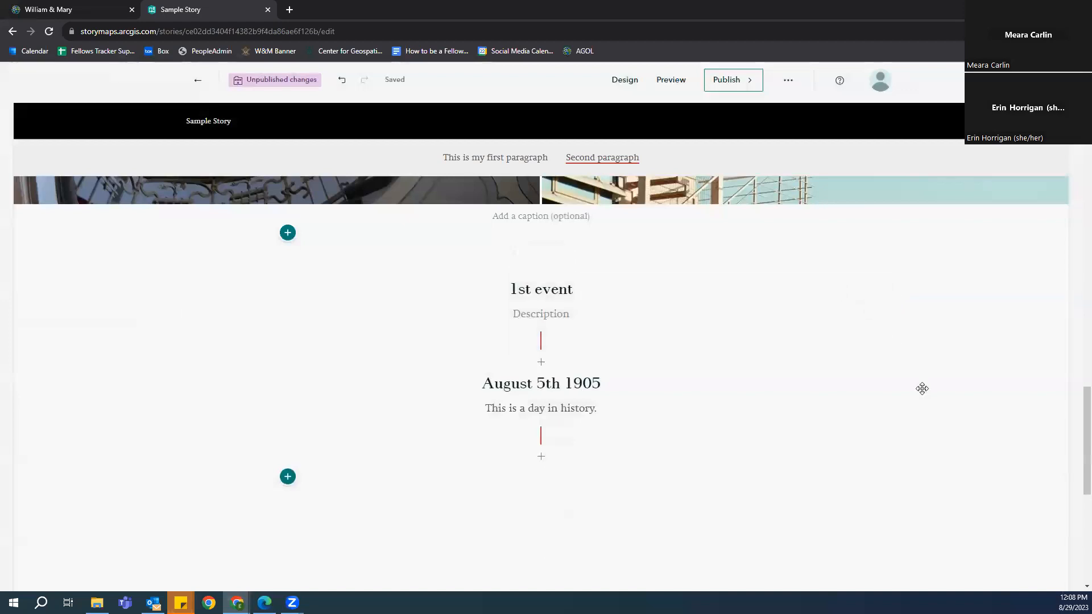
Add the mountain image f246f2aa-180f-45b7-a0ec-b2f2cec2f225 from the desktop to the "1st event" timeline entry
left_click(543, 371)
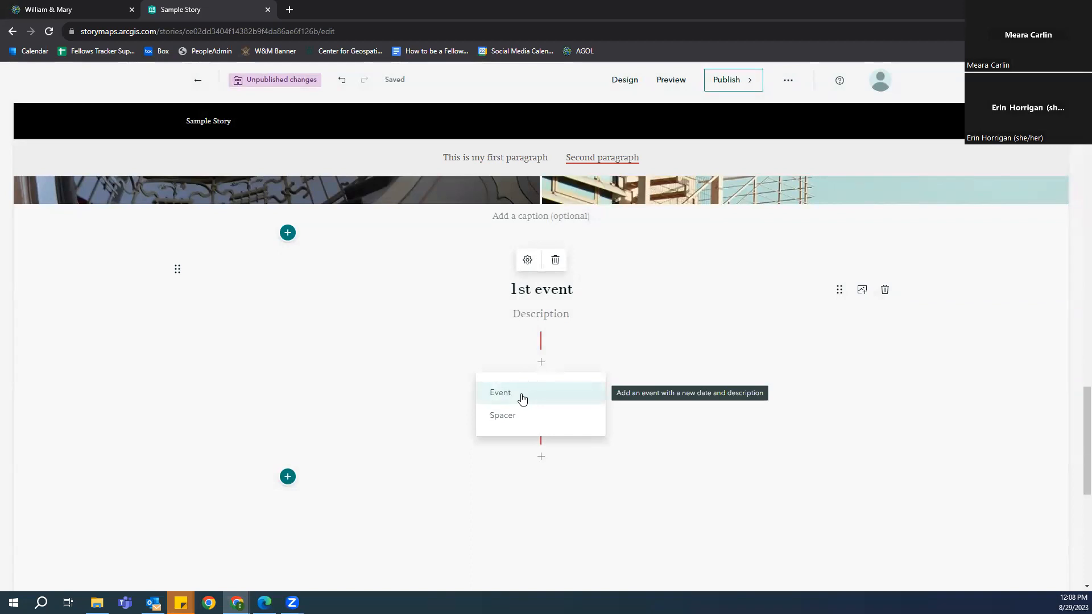
left_click(560, 306)
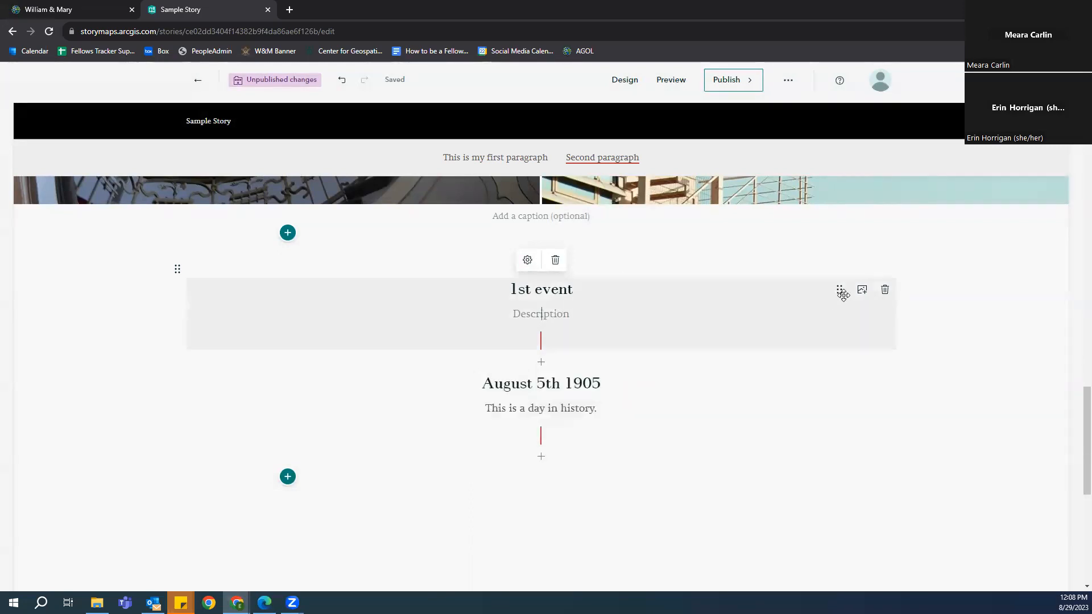
left_click(859, 297)
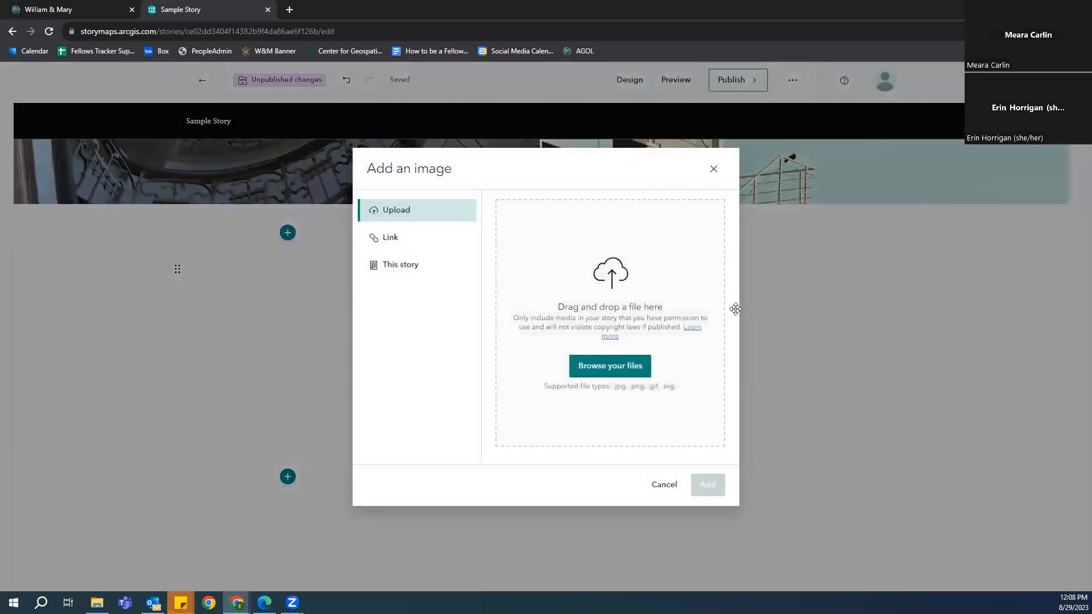
left_click(598, 377)
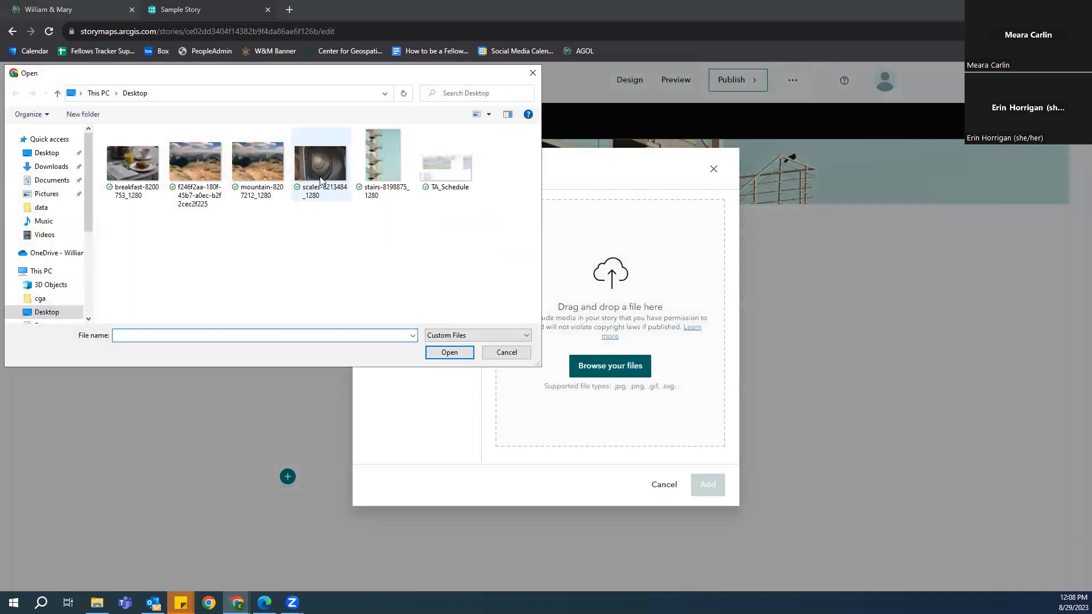
left_click(176, 158)
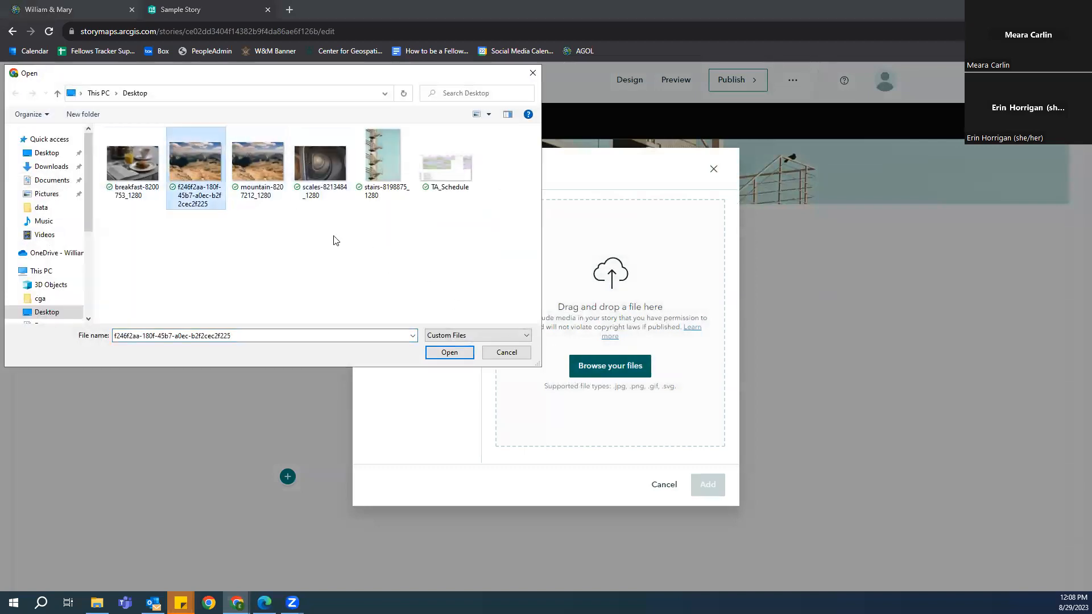
left_click(449, 353)
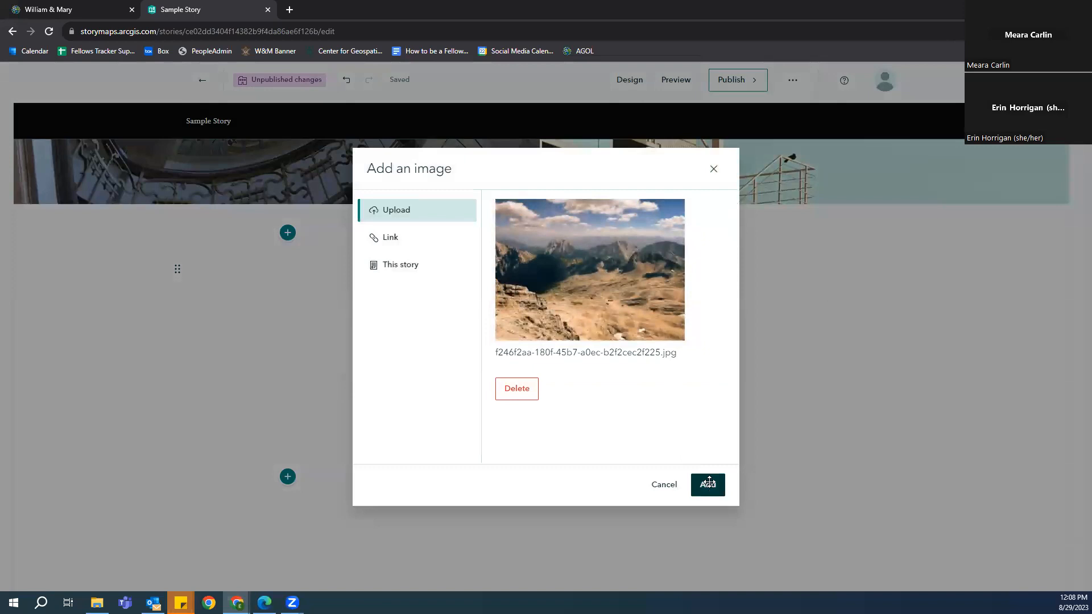
left_click(708, 485)
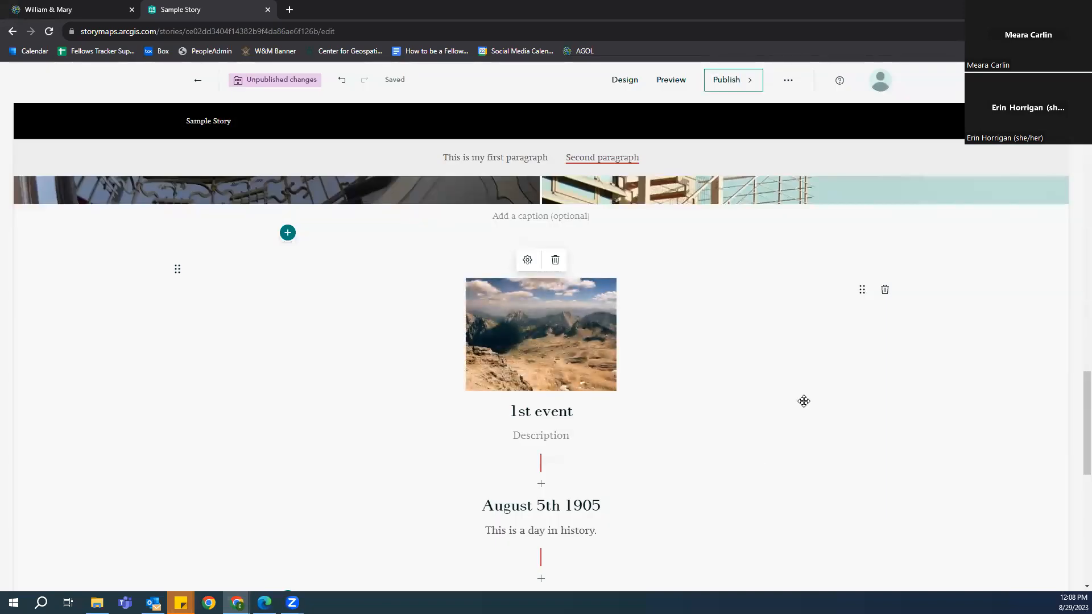
Insert a map block below the timeline and start a new express map for it
scroll(803, 402, "down", 1)
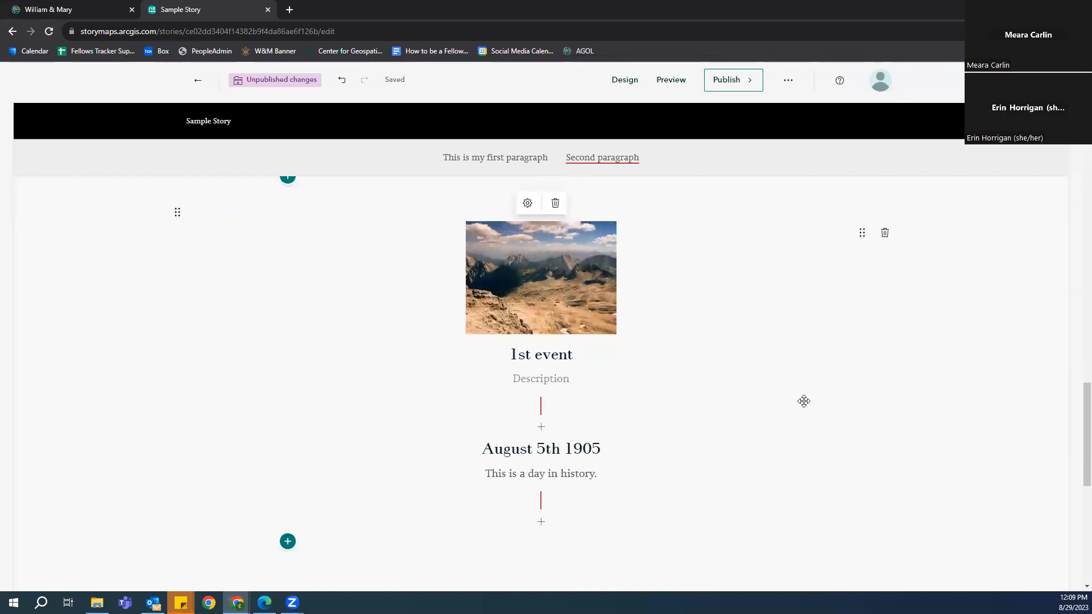
scroll(803, 402, "down", 2)
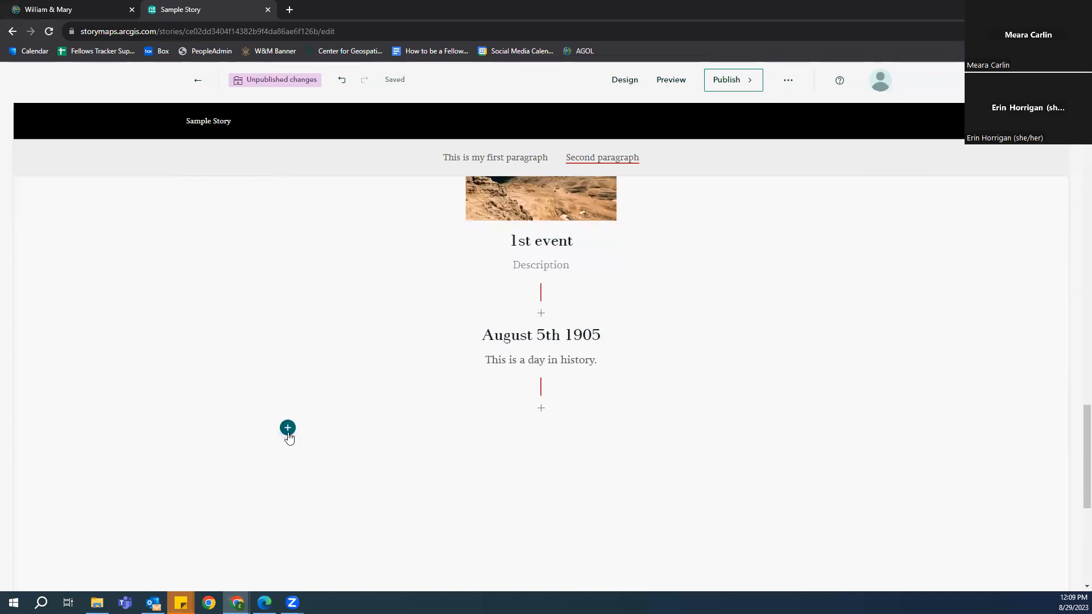
left_click(288, 428)
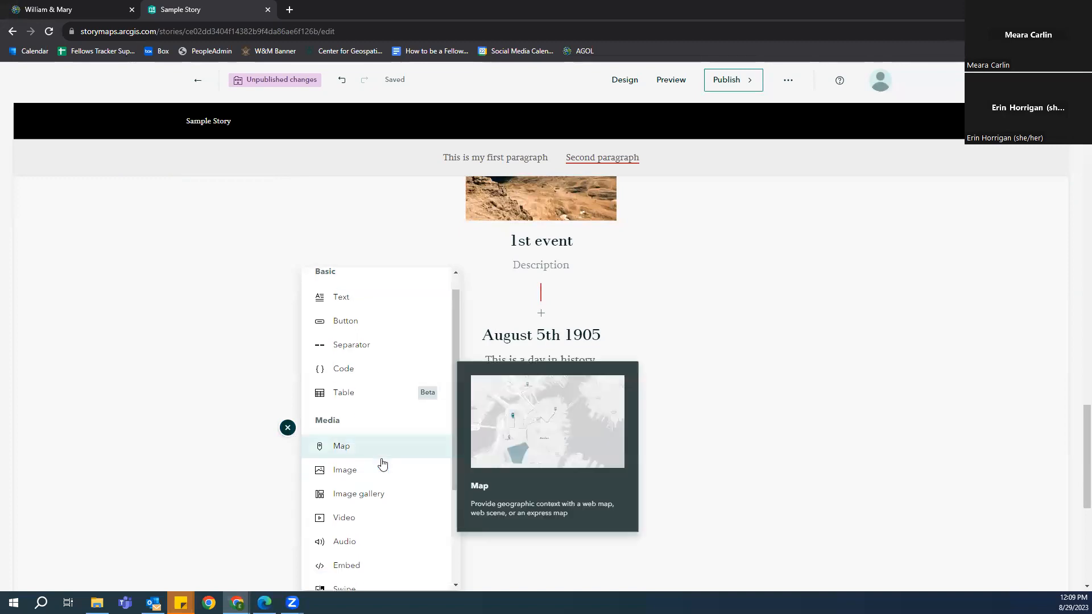
scroll(378, 460, "down", 1)
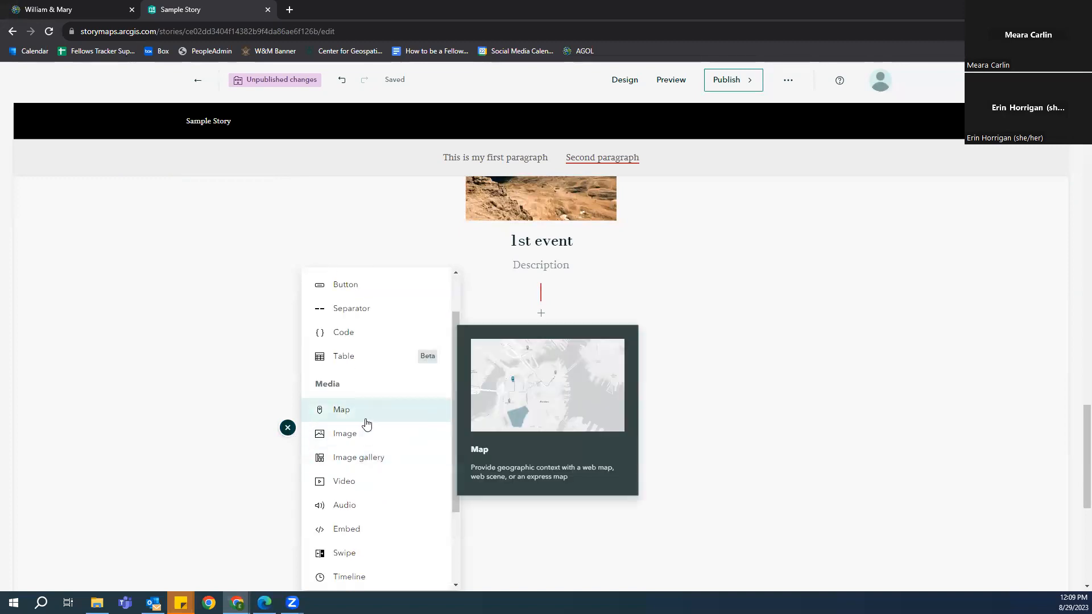
left_click(364, 418)
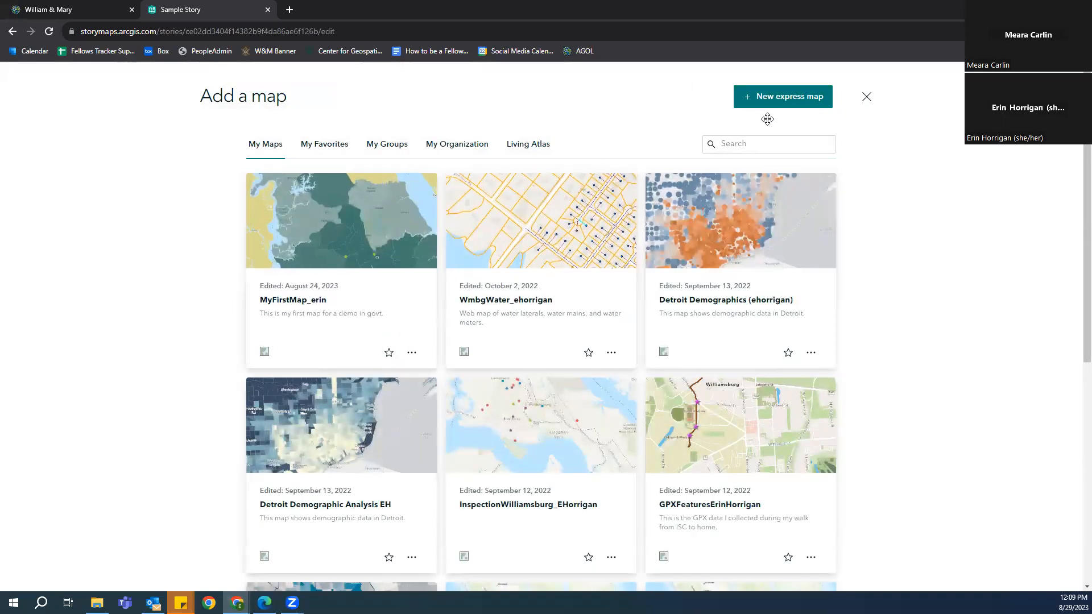
left_click(774, 102)
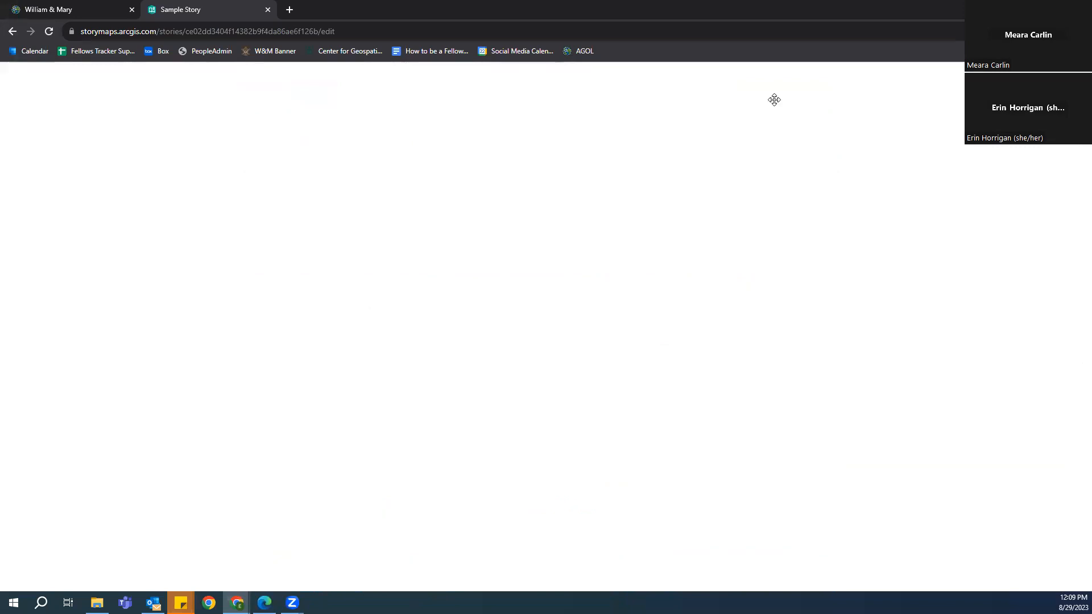
left_click(675, 500)
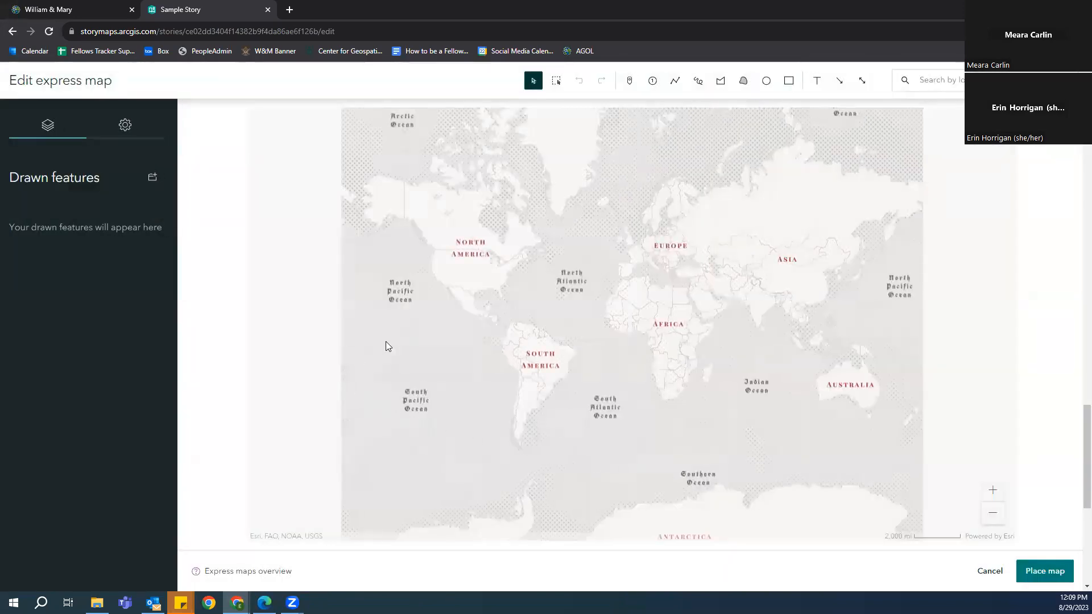
Search the express map for "William and Mary" and add the William & Mary location to it as a point
left_click(921, 80)
type("William a")
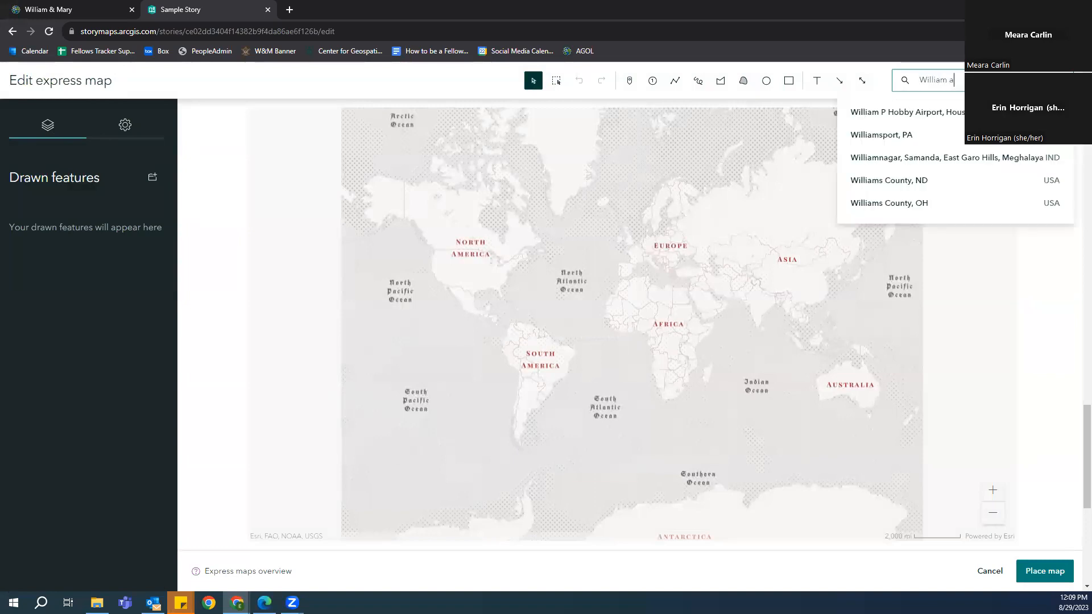
type("nd Mary")
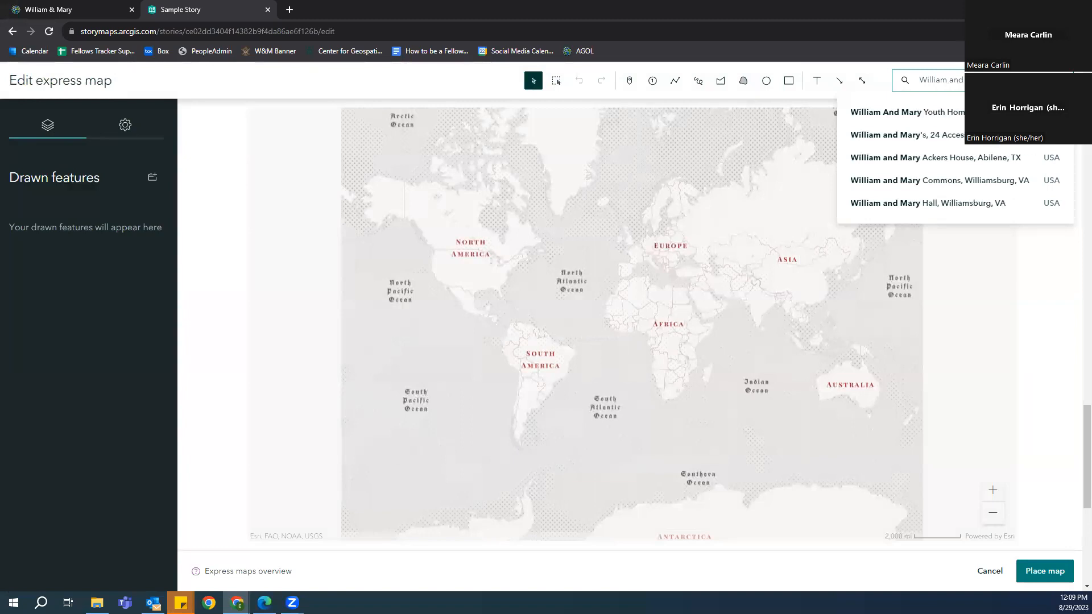
key("Return")
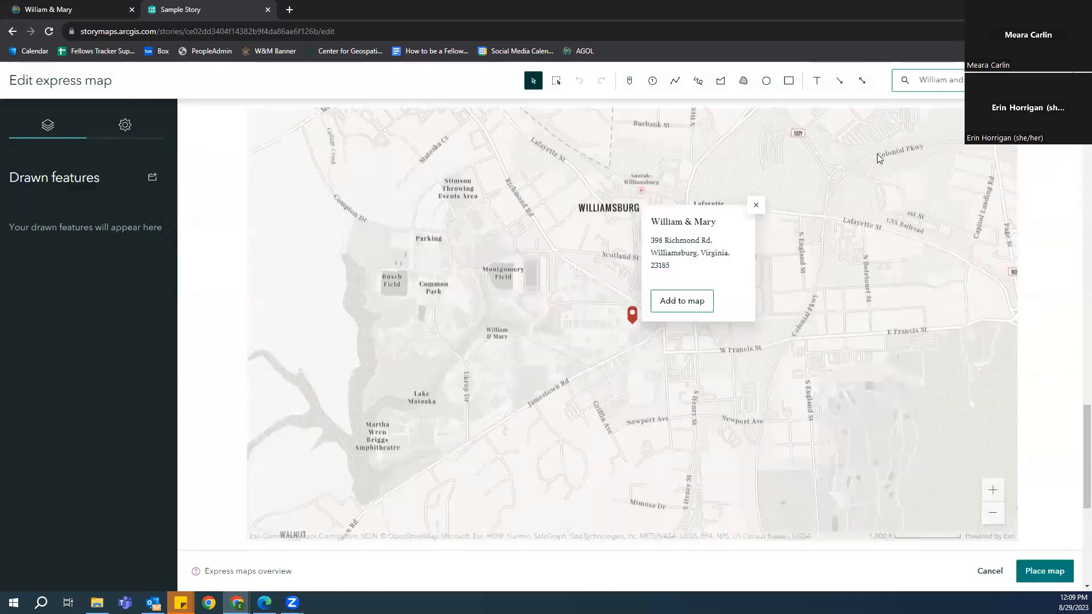
left_click(677, 302)
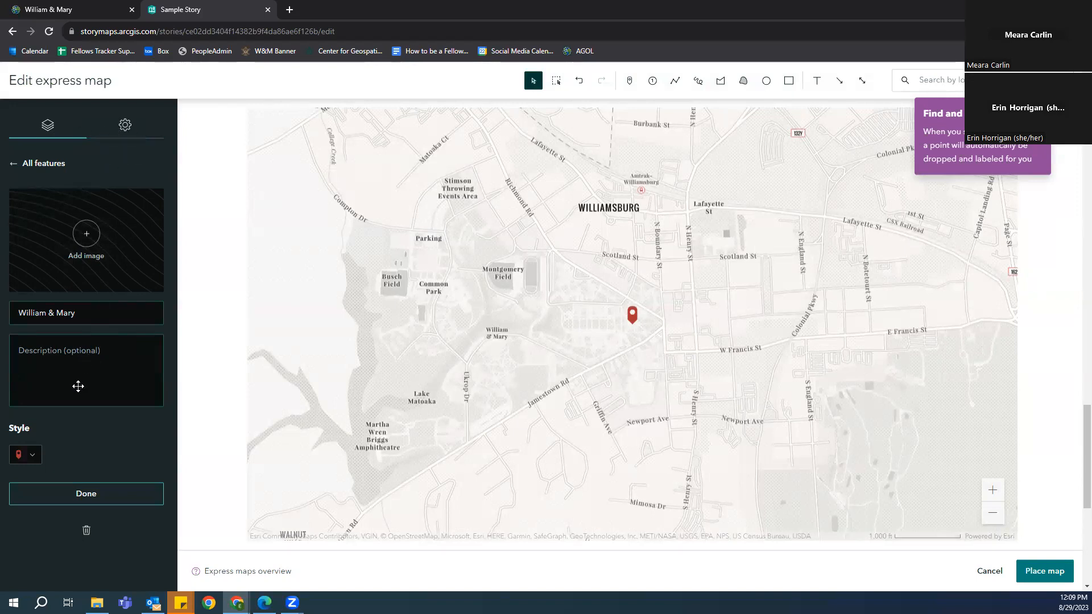
Add the scales-8213484_1280 image from the desktop to the William & Mary point
left_click(89, 242)
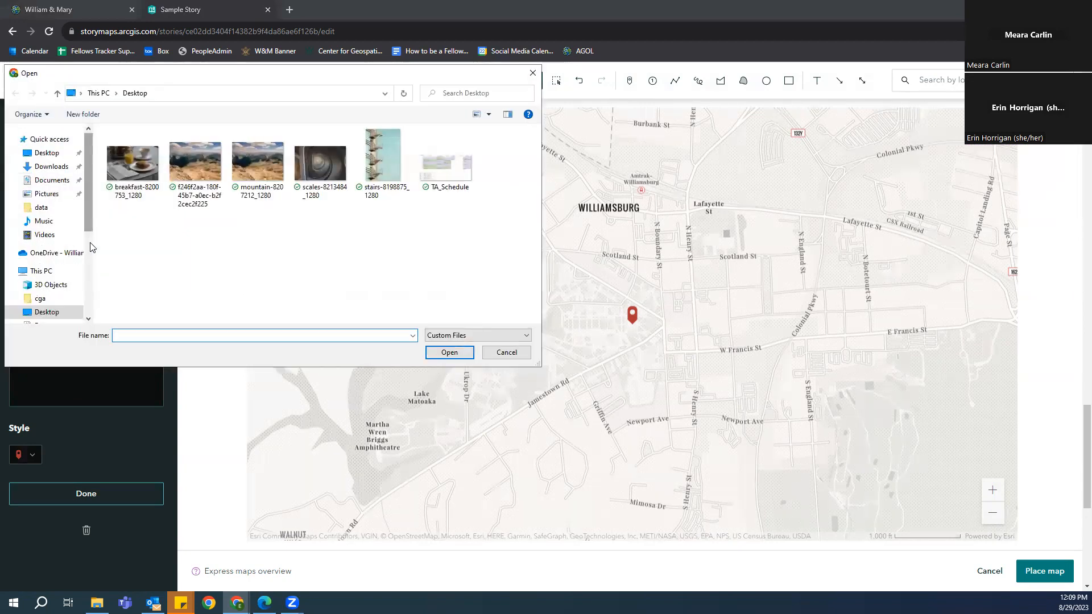
left_click(325, 181)
left_click(450, 352)
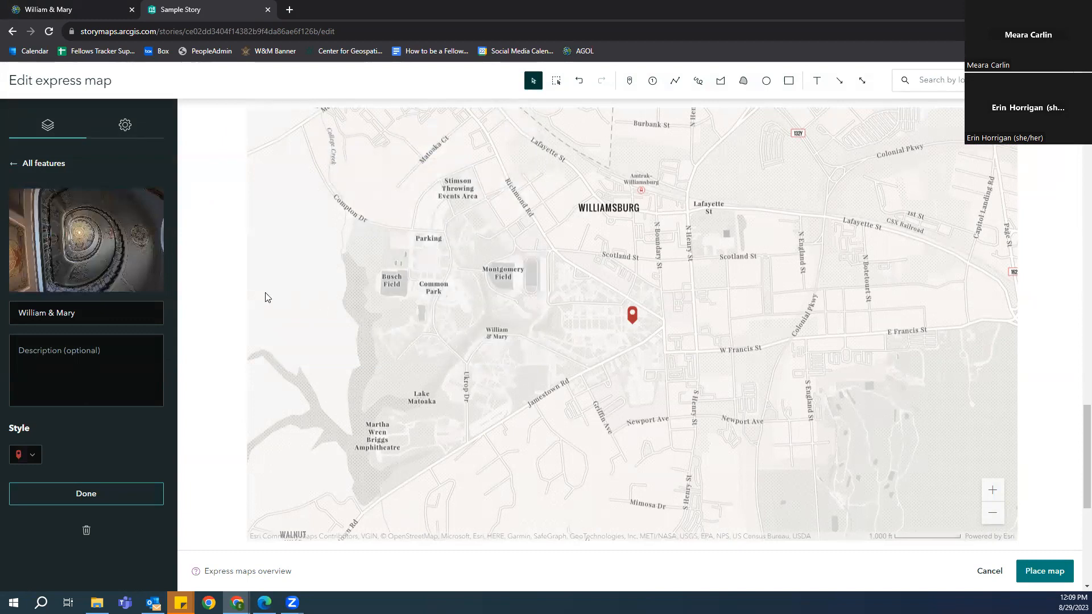
mouse_move(118, 280)
Change the William & Mary point's marker colour to the preset blue, #2B74CA
left_click(32, 455)
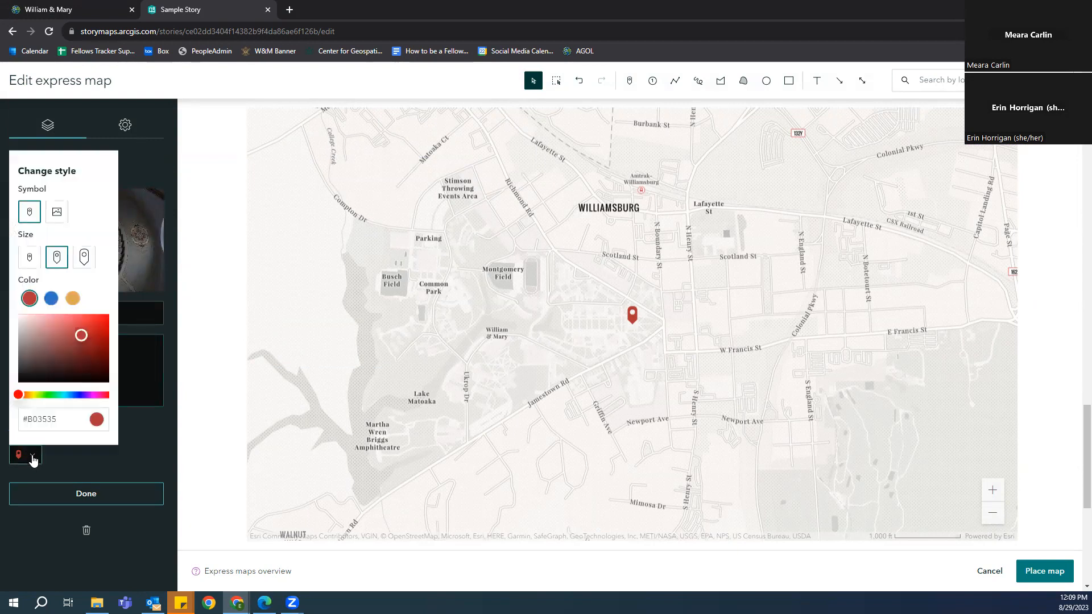
left_click(27, 458)
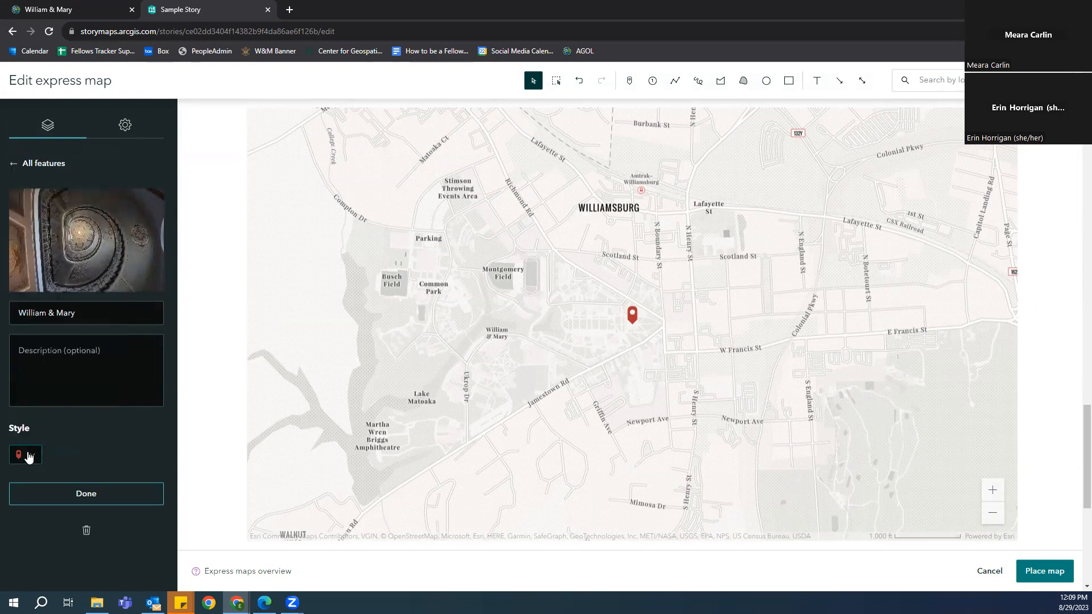
left_click(28, 458)
left_click(50, 299)
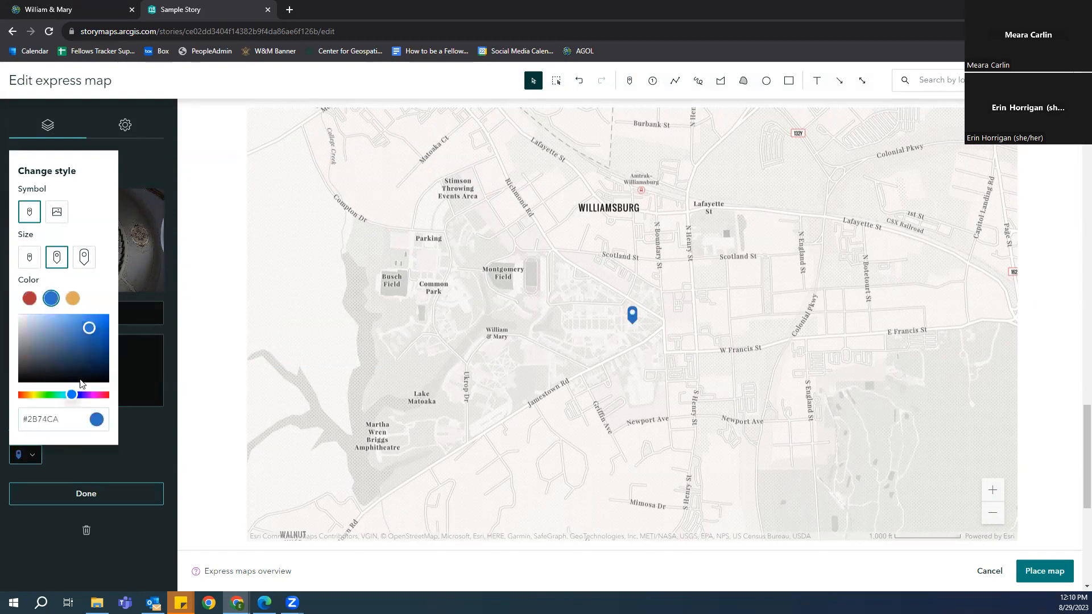
left_click(73, 458)
Change the express map's basemap to Charted Territory in the map options
left_click(125, 125)
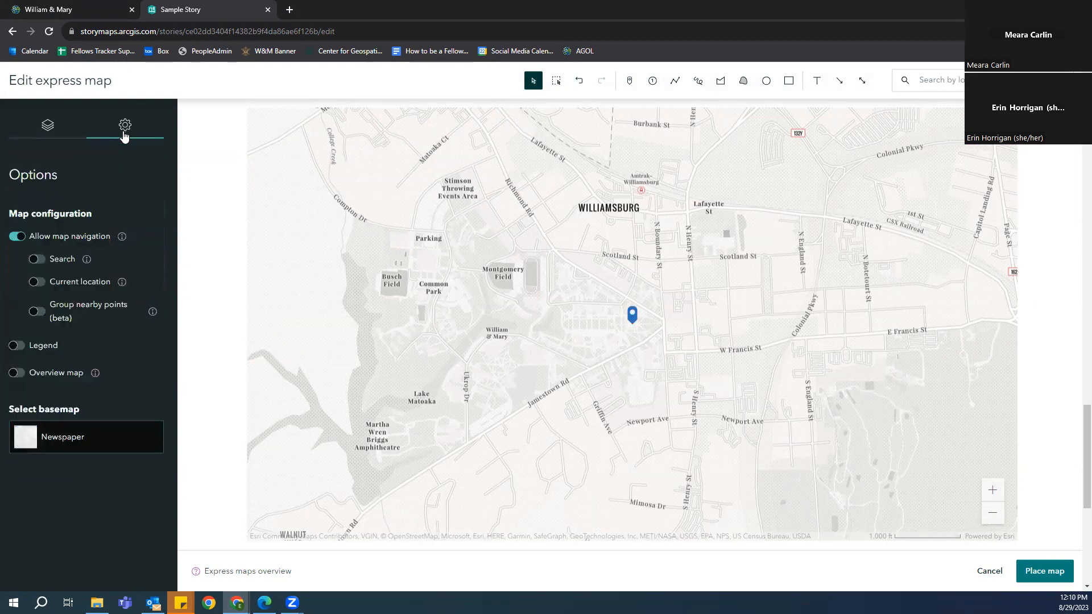
left_click(77, 443)
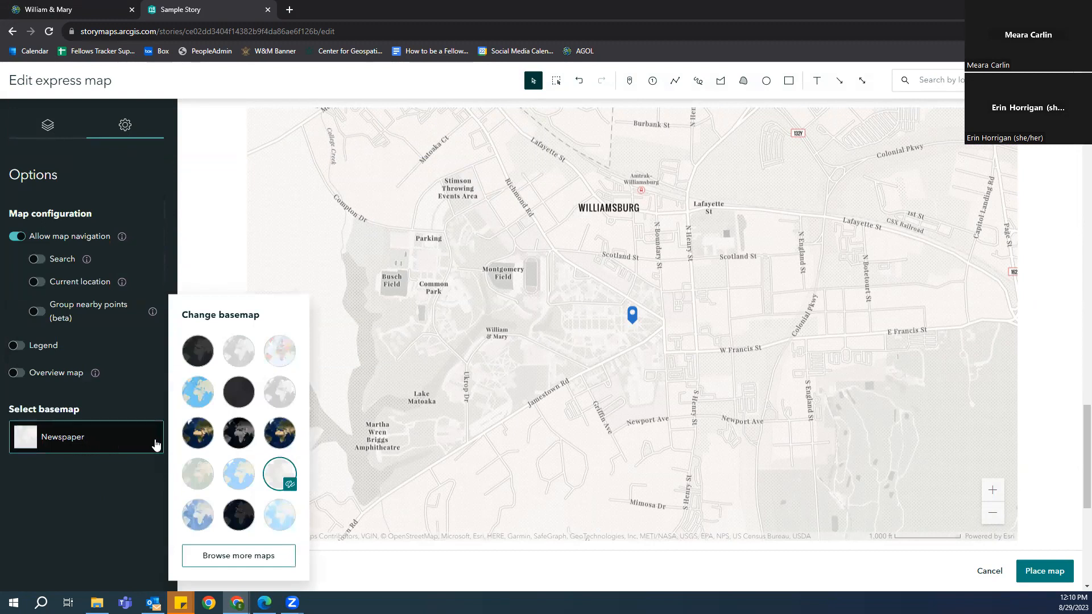
left_click(288, 365)
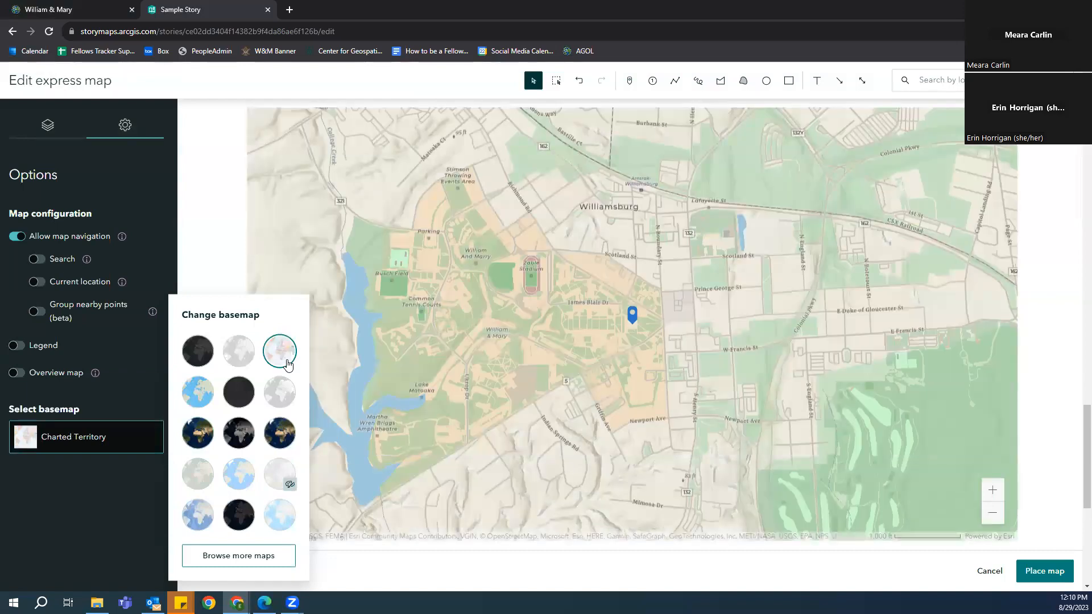
left_click(86, 496)
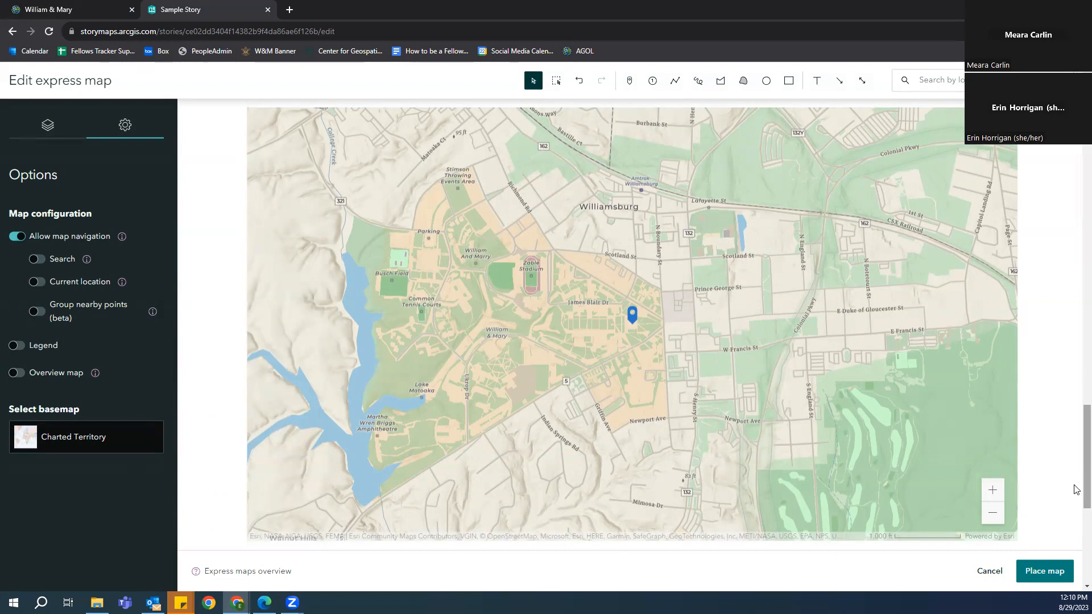
Place the express map in the story and open the William & Mary point's pop-up to check its content
left_click(1045, 571)
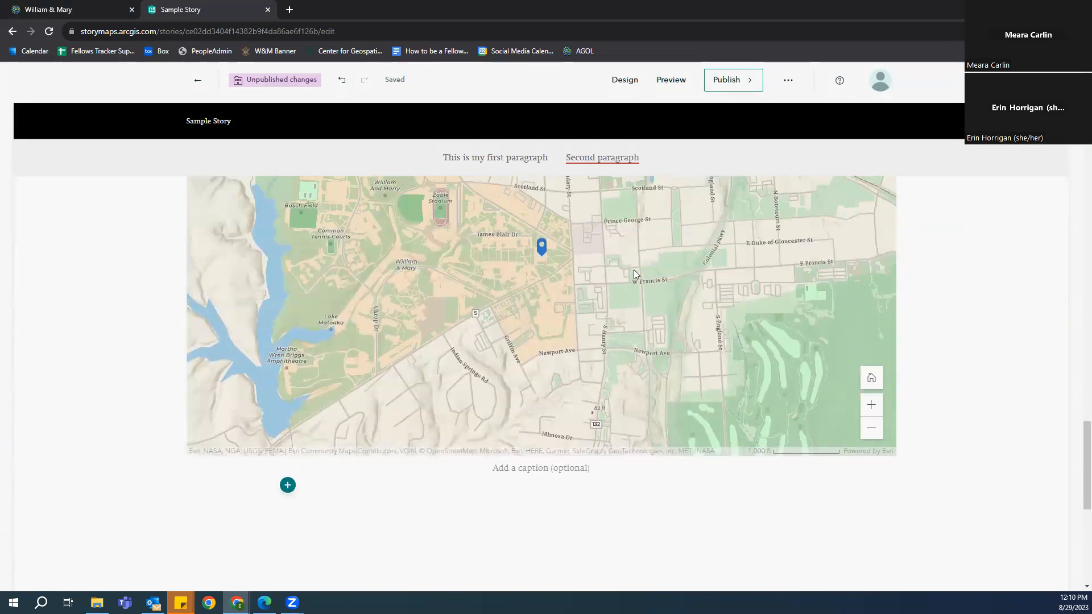
left_click(541, 249)
scroll(585, 240, "up", 1)
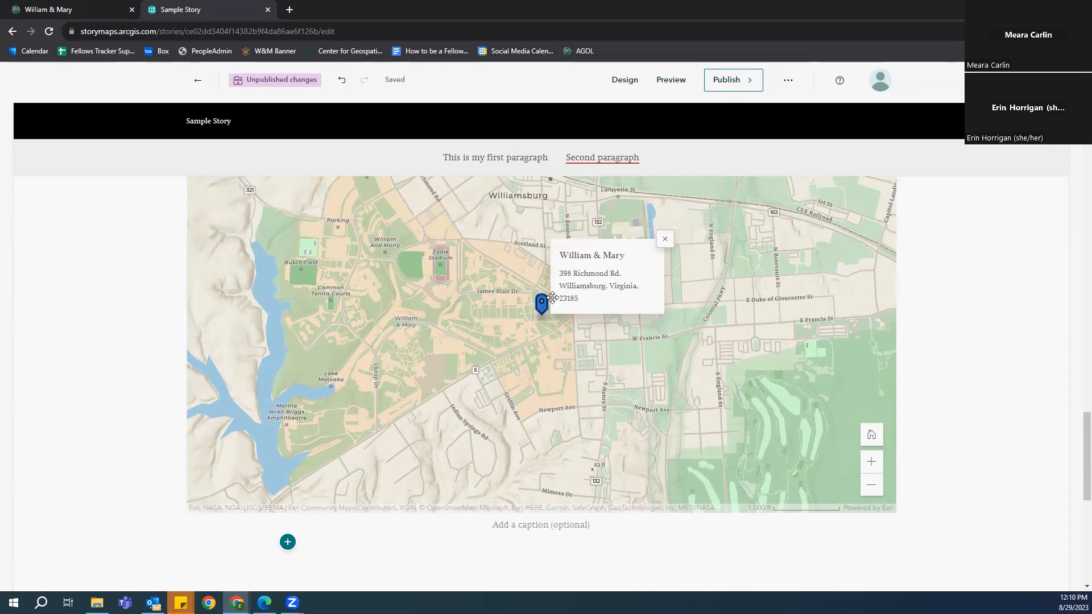
scroll(553, 297, "up", 2)
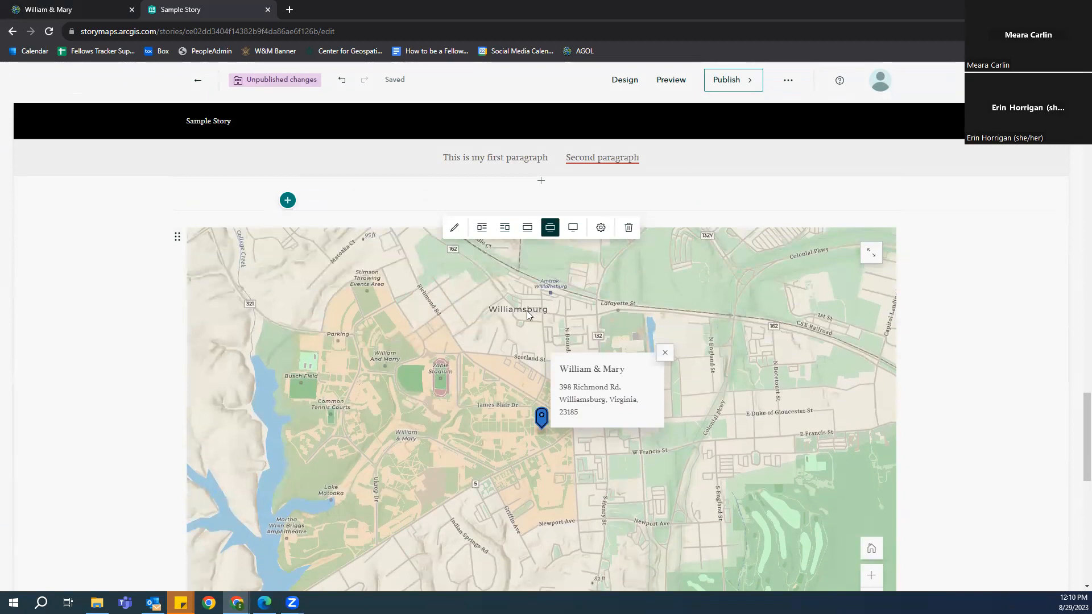
Reopen the express map for editing and add the breakfast-8200753_1280 image to the William & Mary point
left_click(454, 227)
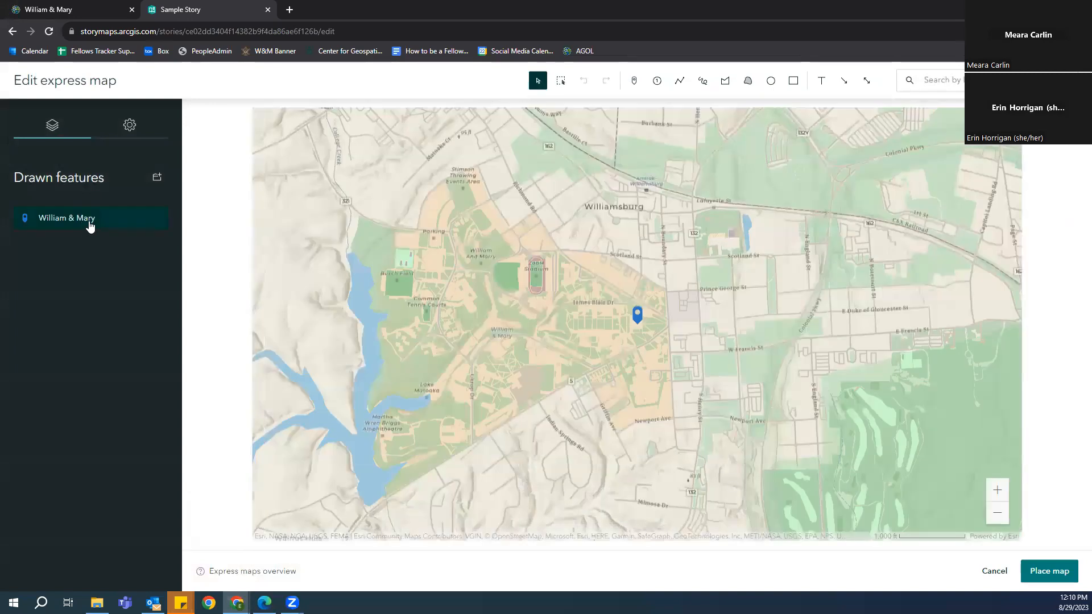
left_click(90, 226)
left_click(91, 238)
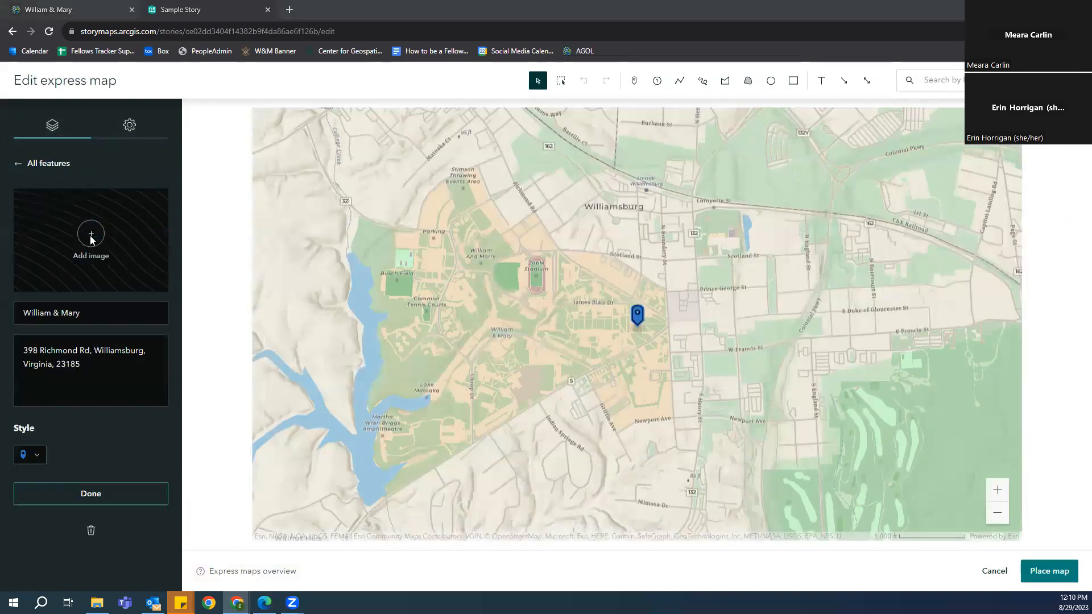
left_click(133, 162)
left_click(448, 352)
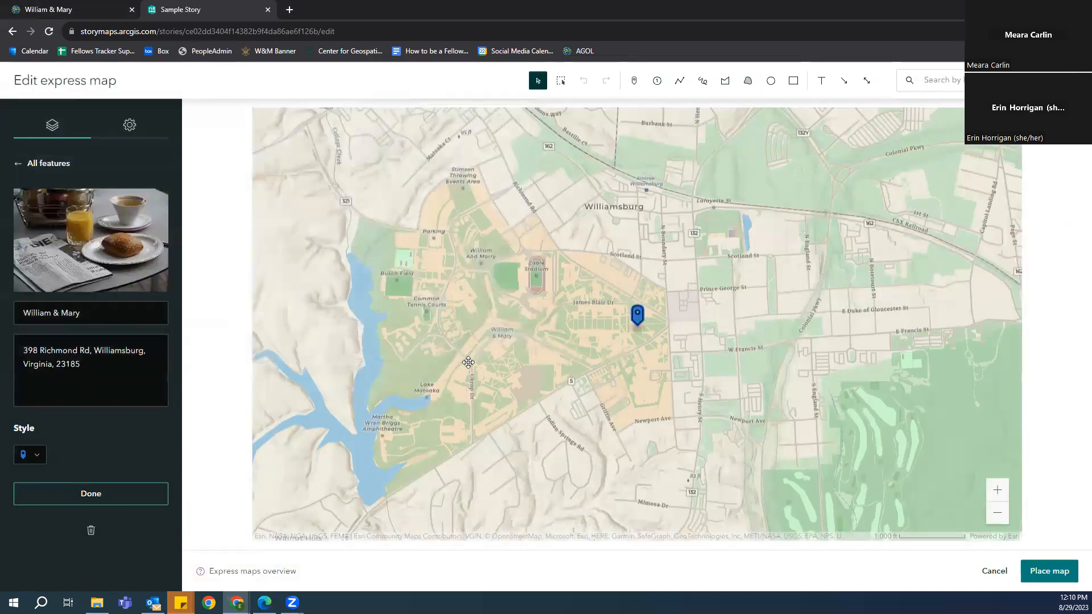
left_click(113, 494)
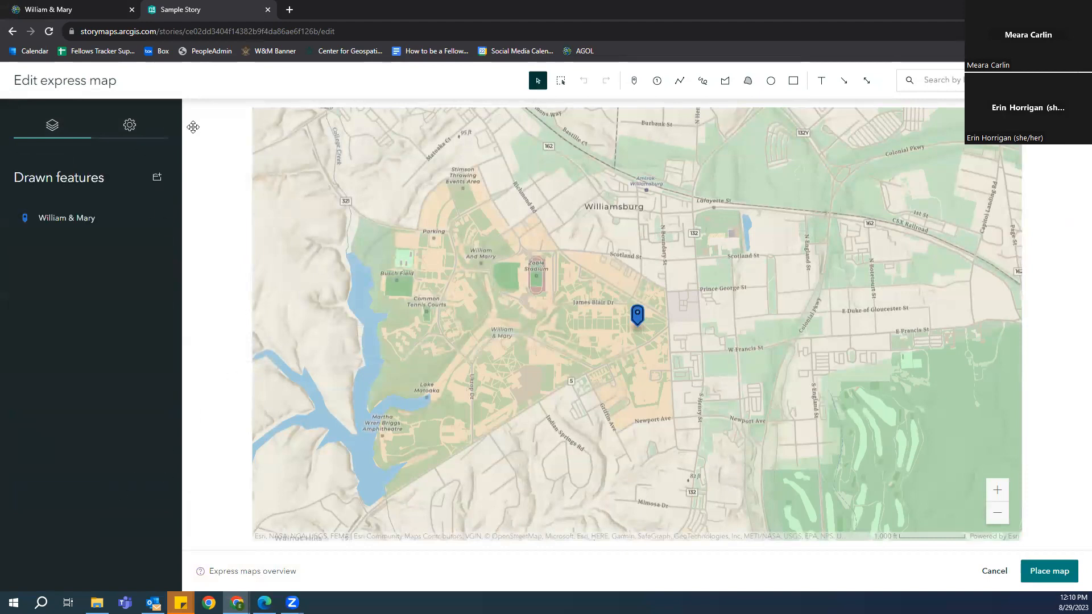
Place the updated express map in the story and check the image in the William & Mary point's pop-up
left_click(1049, 571)
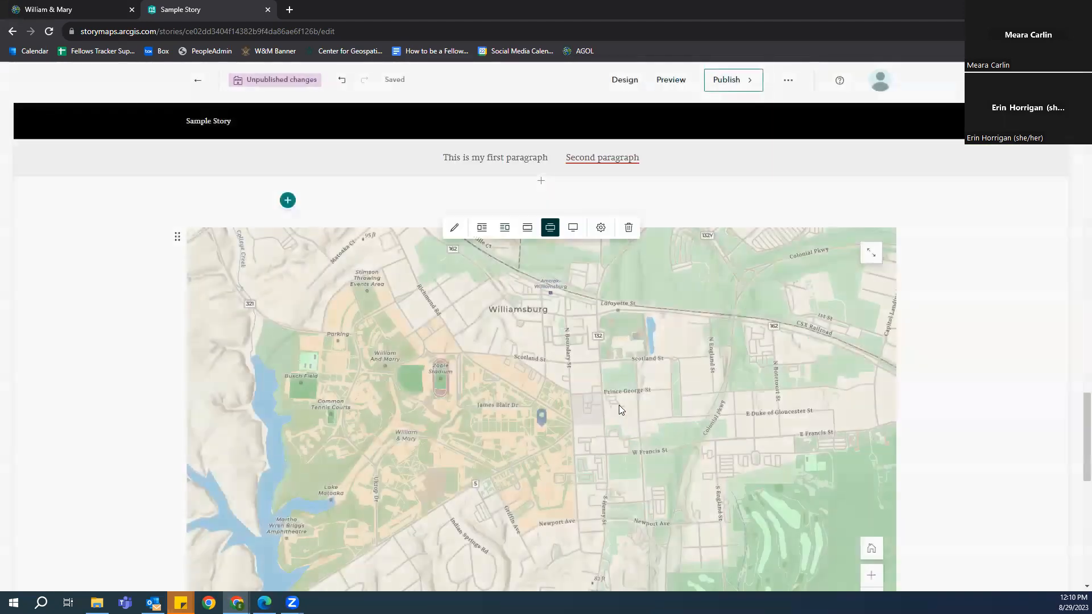
left_click(541, 419)
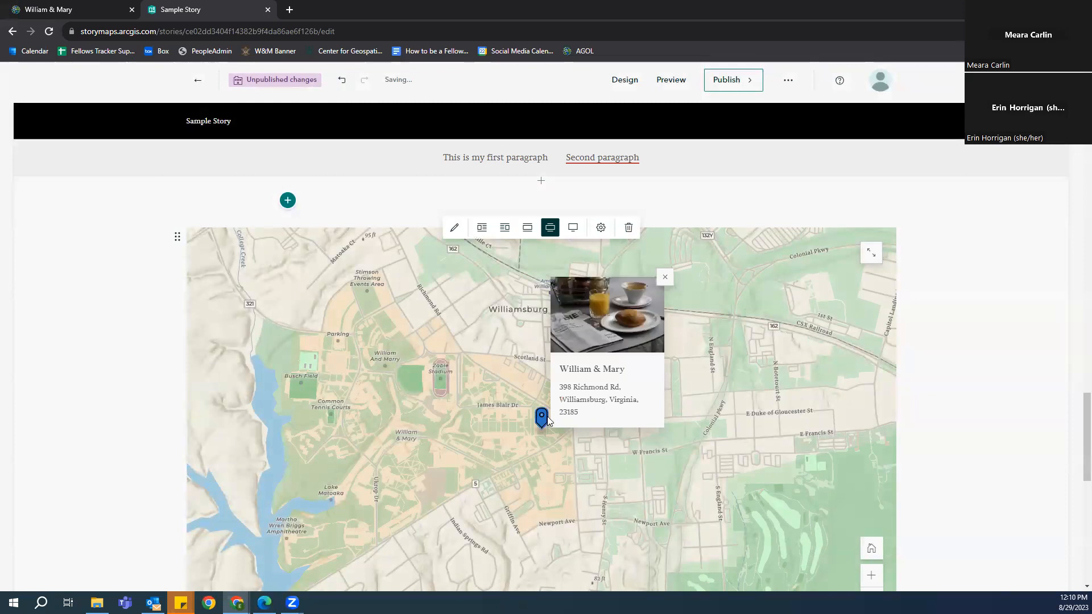
scroll(745, 386, "down", 3)
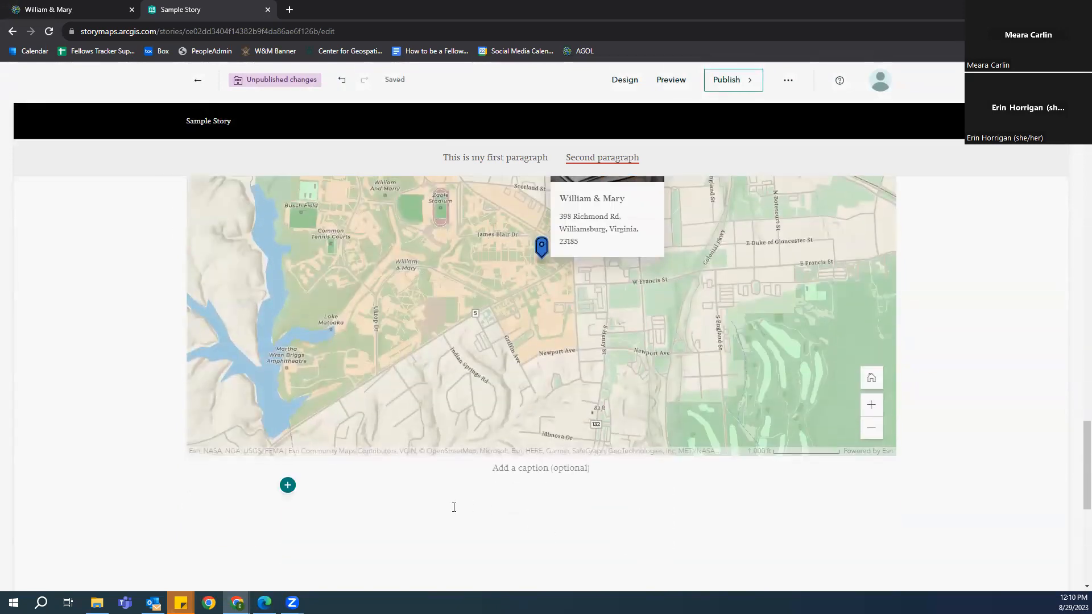
scroll(454, 507, "up", 3)
left_click(449, 477)
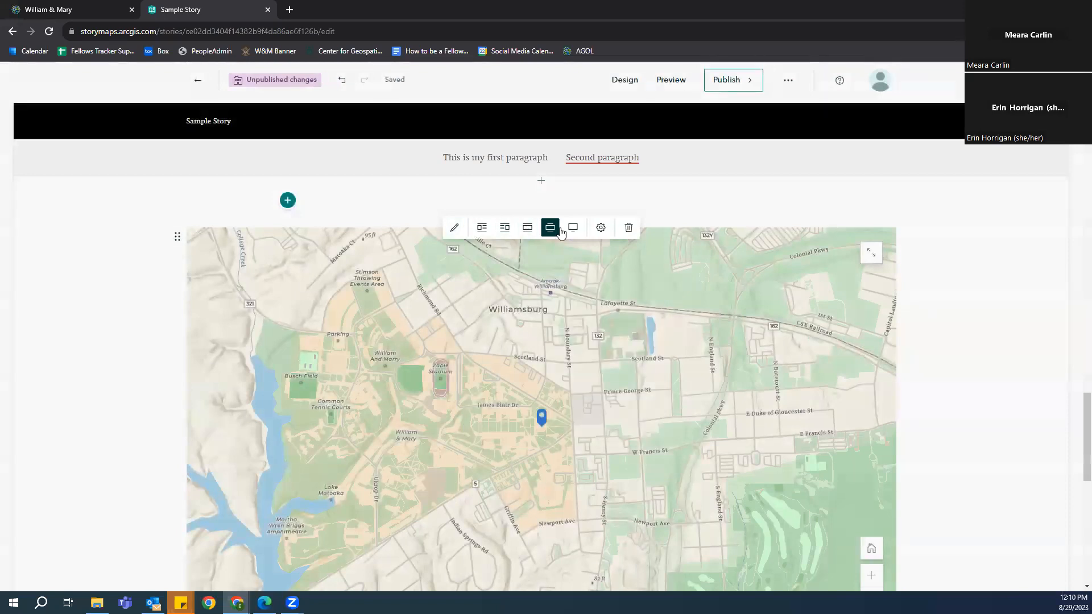
Try the large and floated layouts for the map block, and return it to its original size
left_click(573, 227)
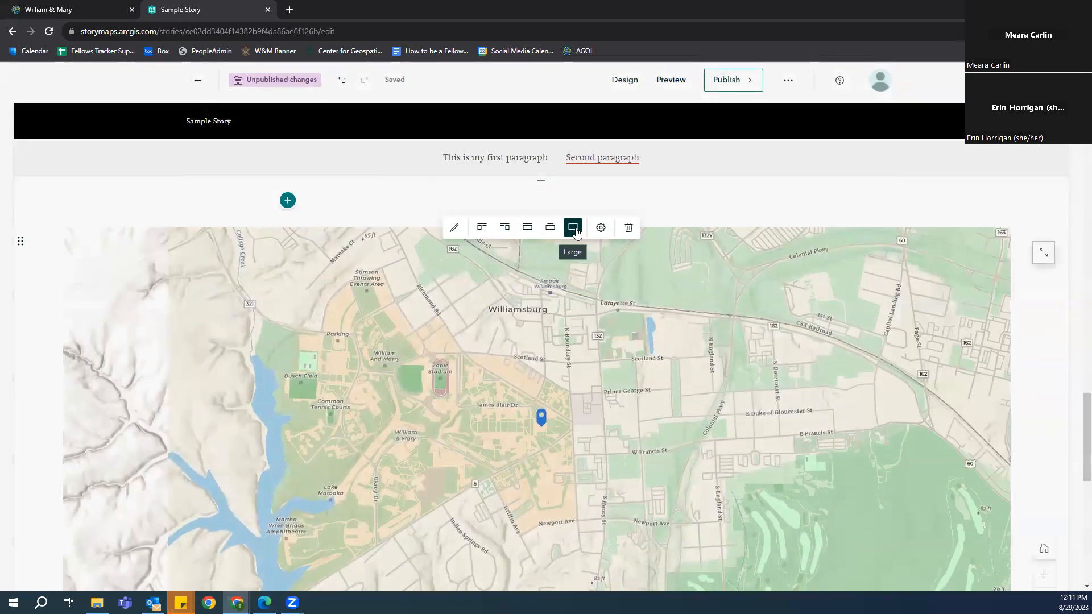
left_click(482, 228)
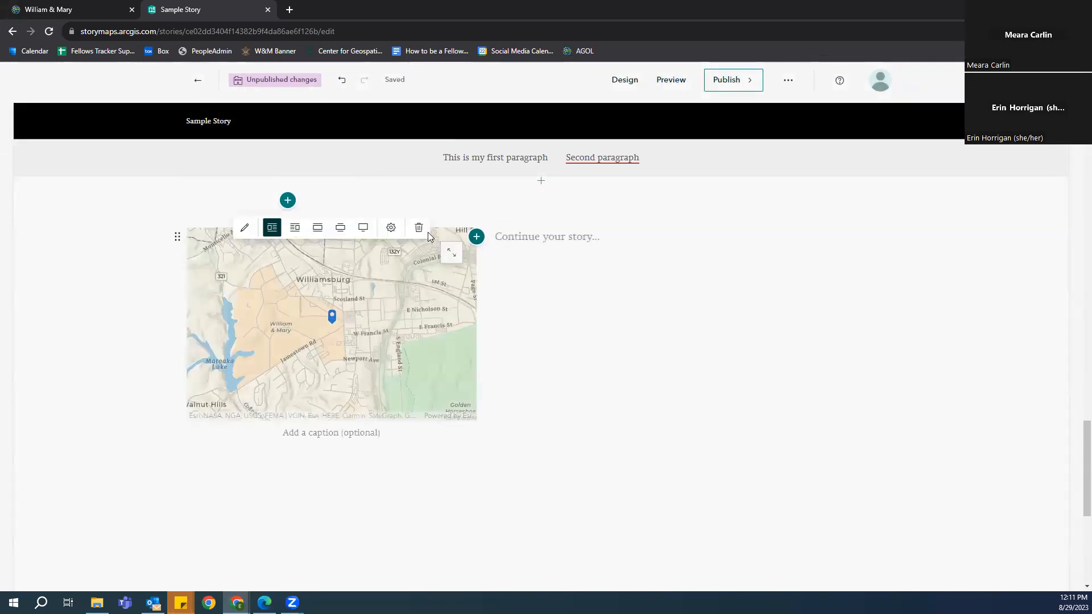
left_click(335, 226)
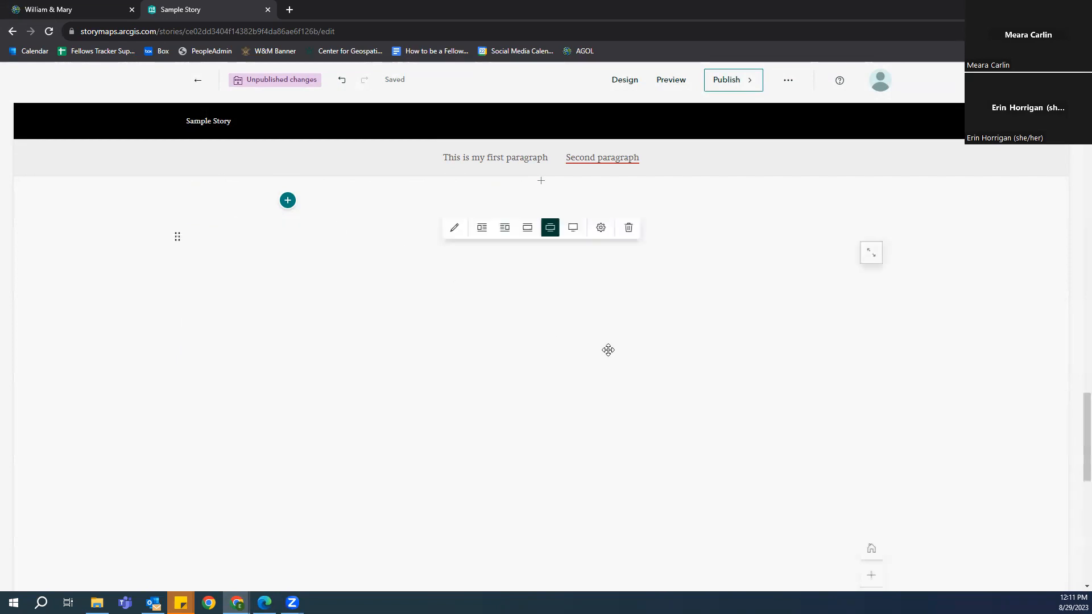
Insert a video block below the express map and choose to add the video by link
scroll(546, 465, "down", 2)
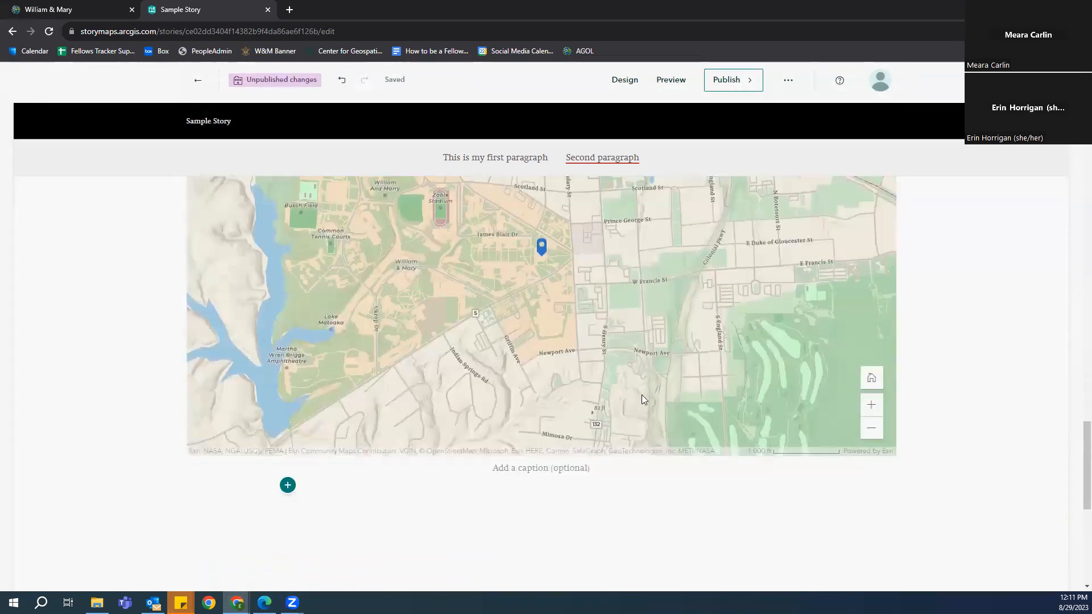
scroll(603, 476, "down", 2)
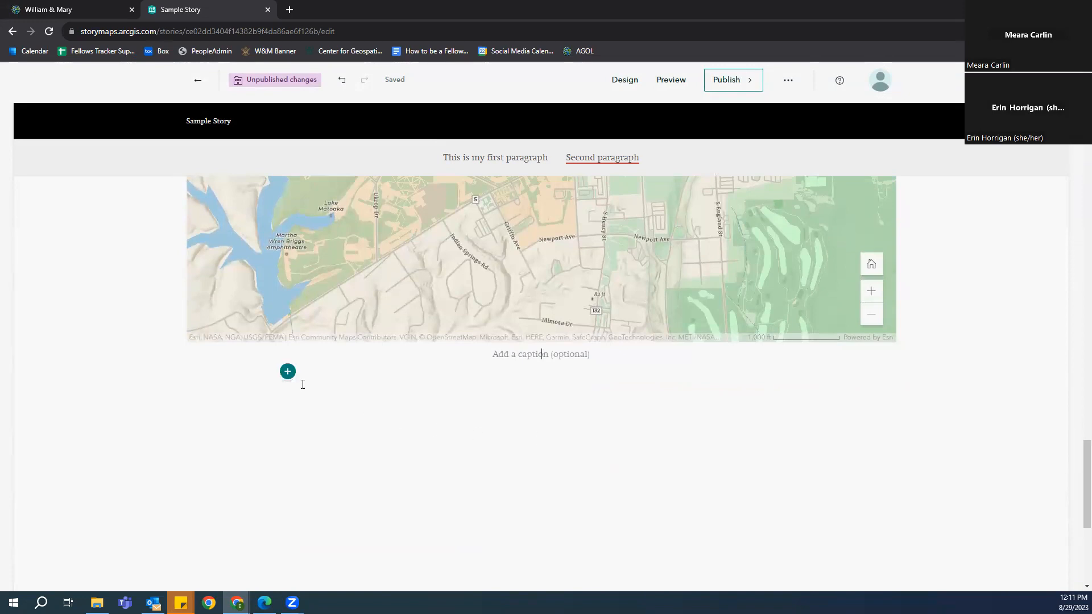
left_click(287, 371)
scroll(387, 457, "down", 2)
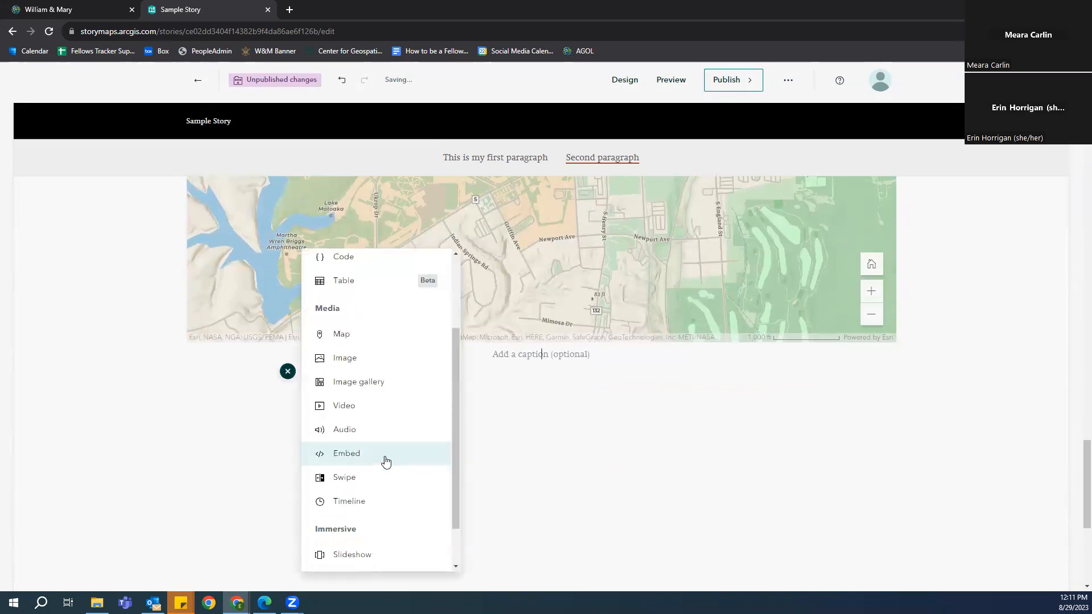
left_click(380, 409)
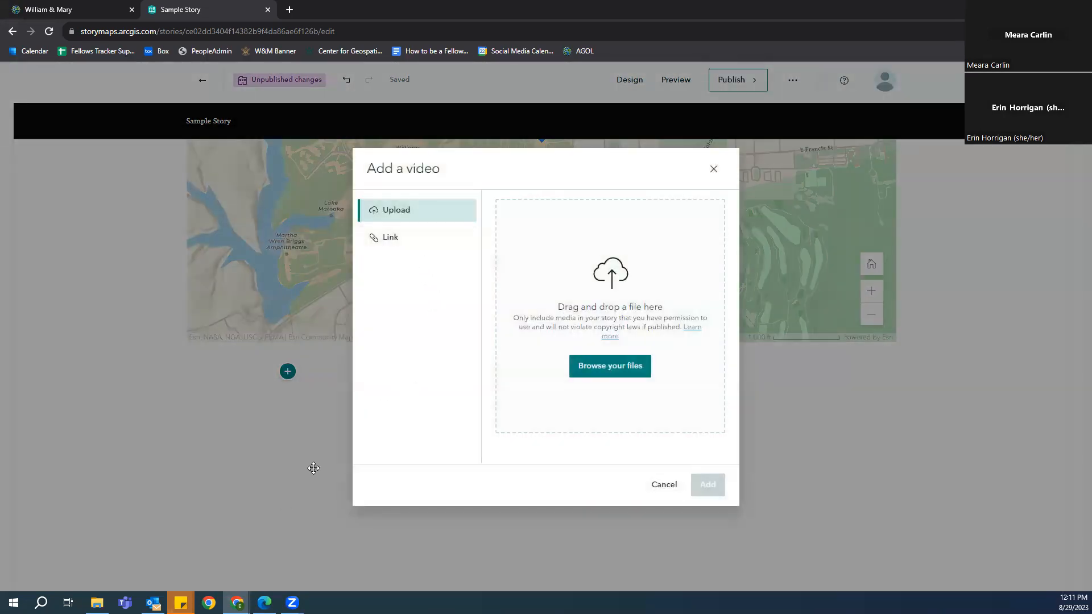
mouse_move(222, 591)
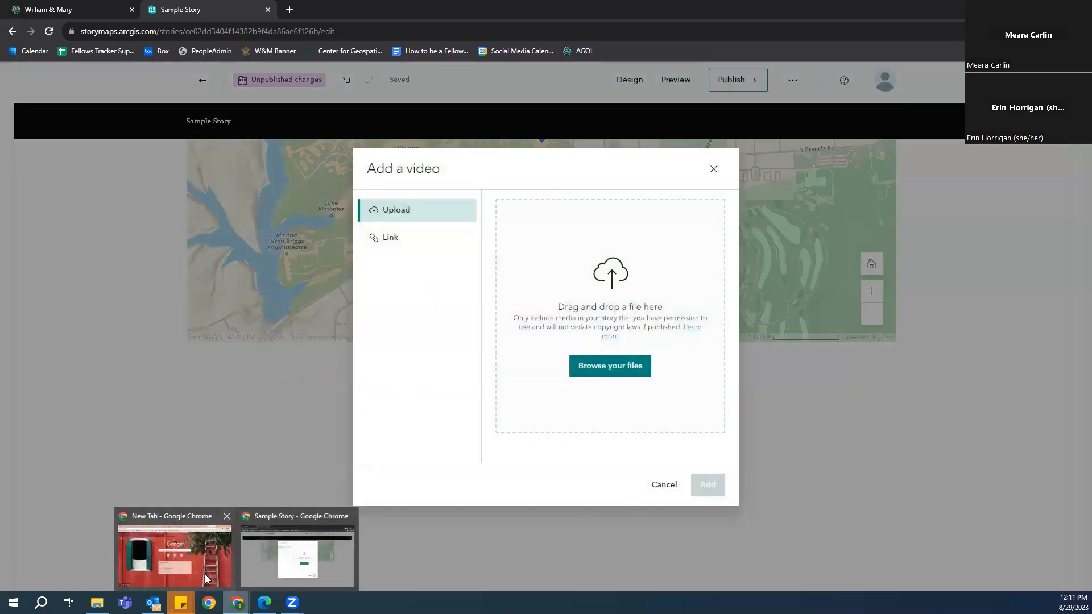
left_click(432, 244)
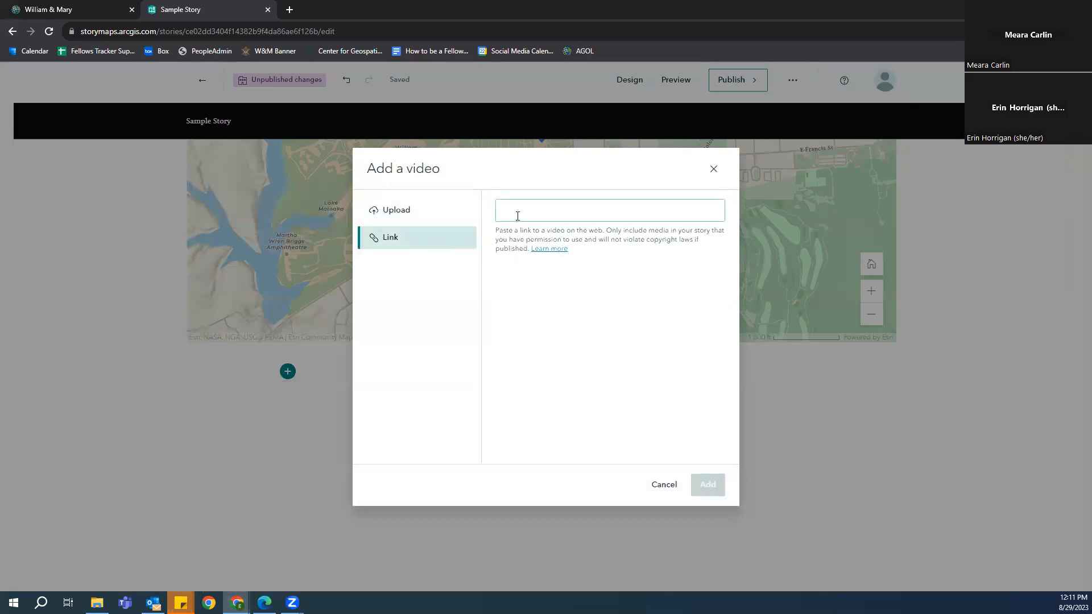
Switch to the Cozy Reading Nook Ambience video on YouTube in the other Chrome window and display its embed code
left_click(207, 558)
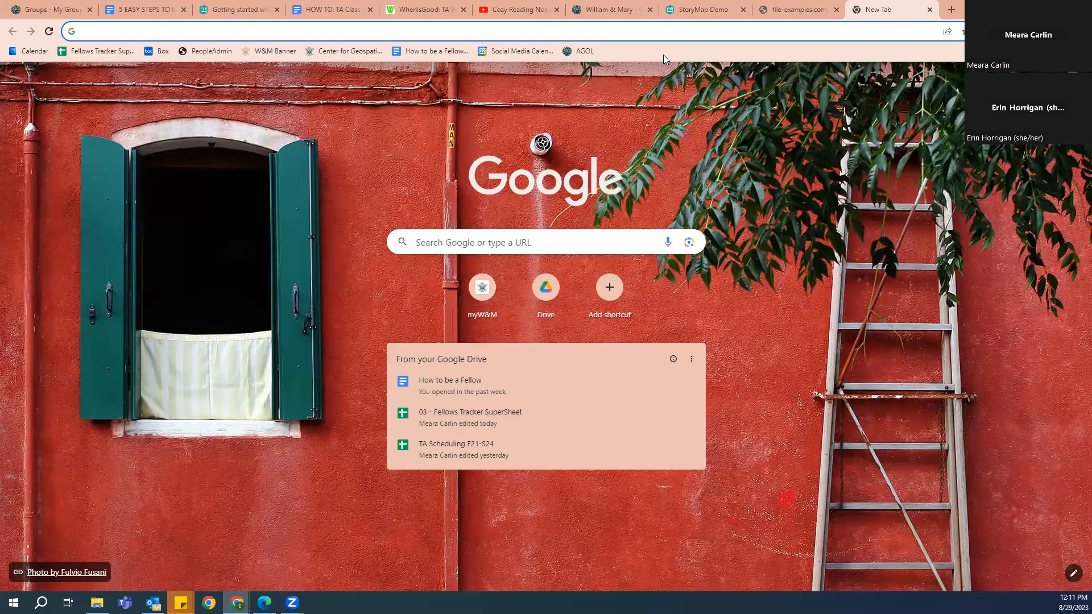
left_click(503, 11)
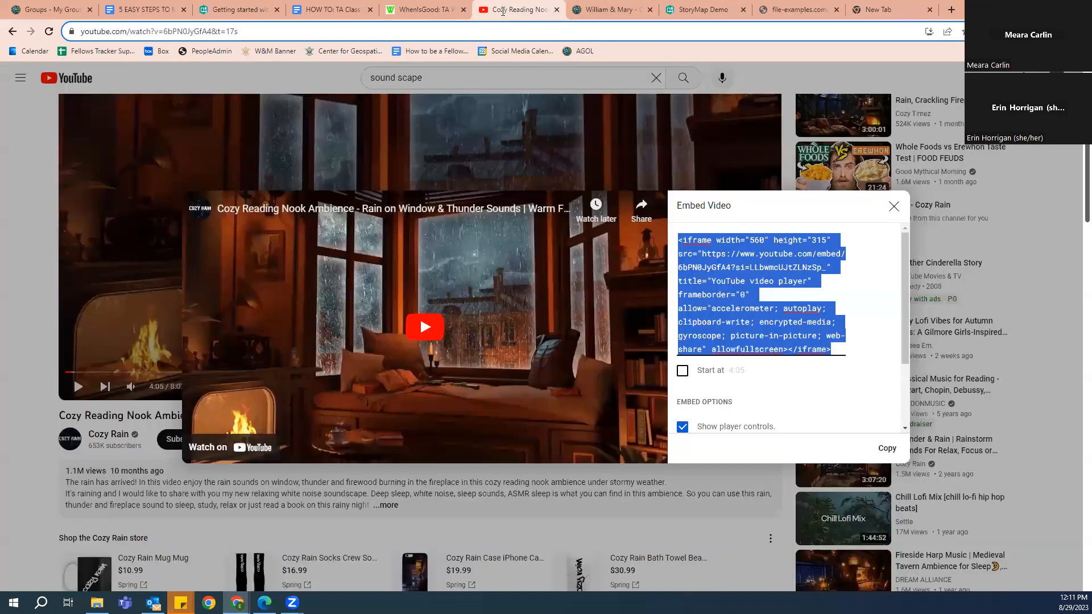
left_click(894, 208)
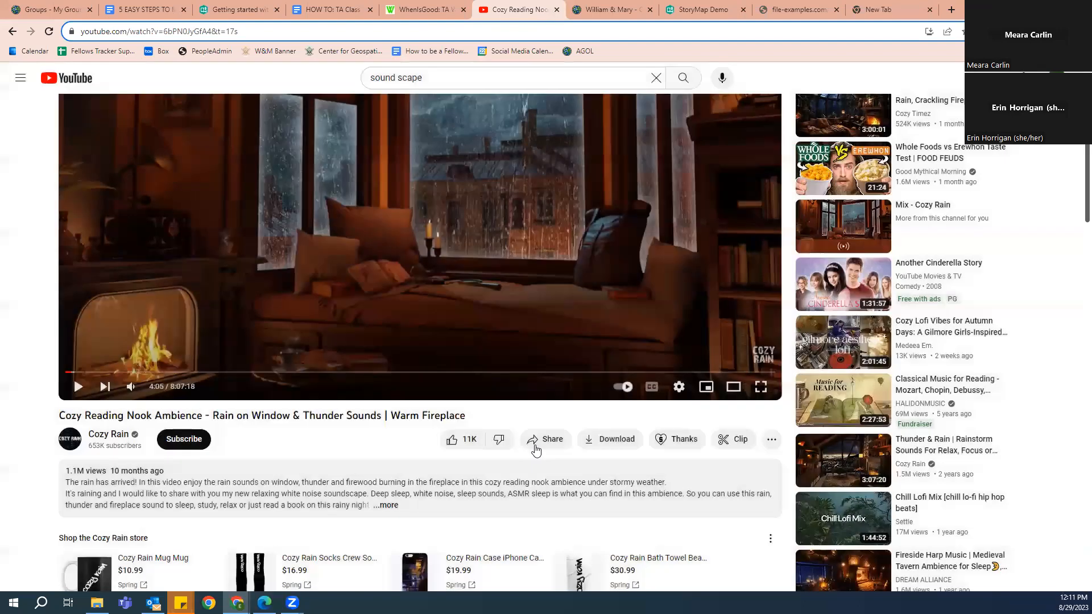
left_click(537, 441)
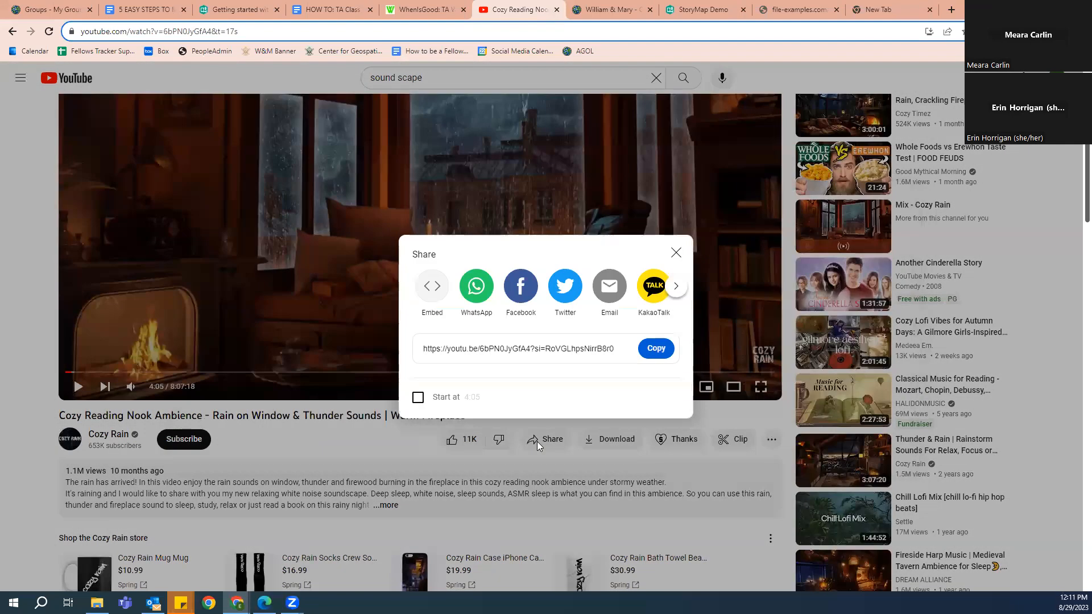
left_click(432, 287)
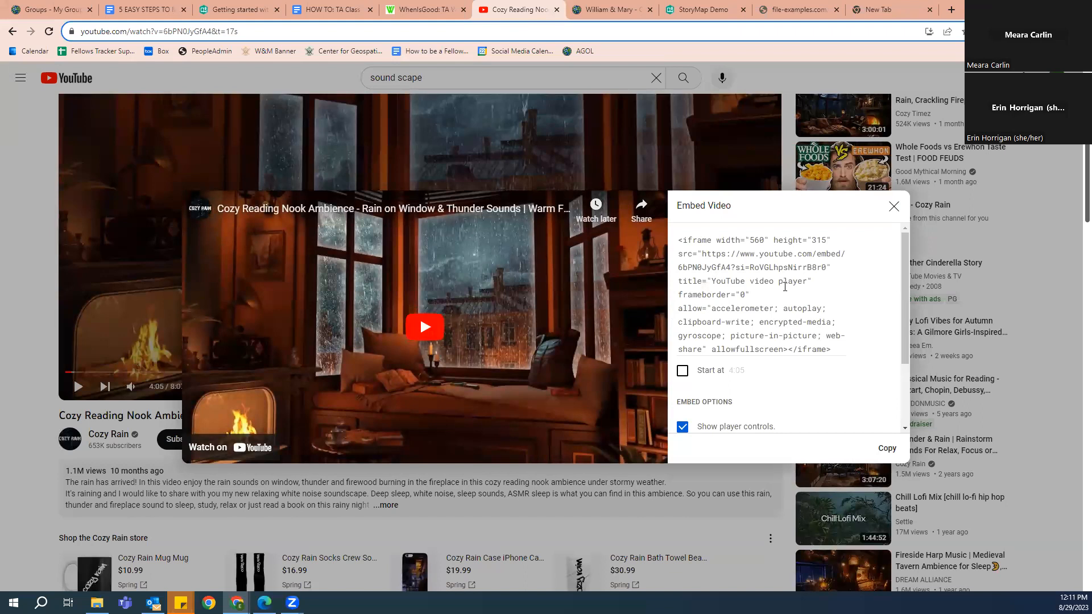
Select the entire embed code of the Cozy Reading Nook Ambience video and copy it
scroll(785, 286, "down", 2)
scroll(784, 286, "up", 2)
left_click_drag(831, 349, 750, 308)
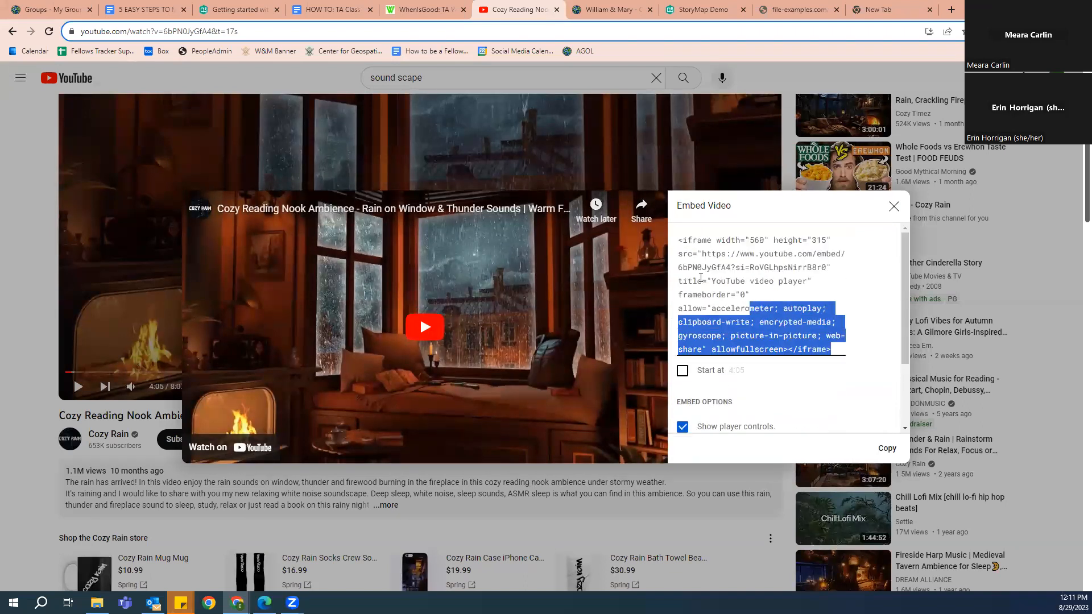
left_click_drag(701, 278, 674, 237)
right_click(699, 273)
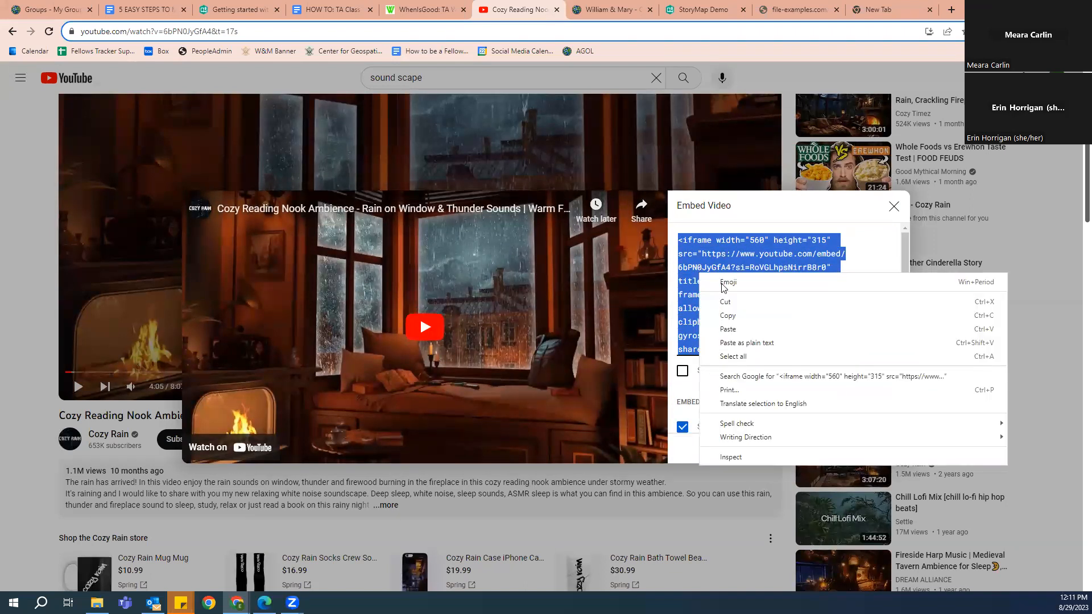
left_click(729, 317)
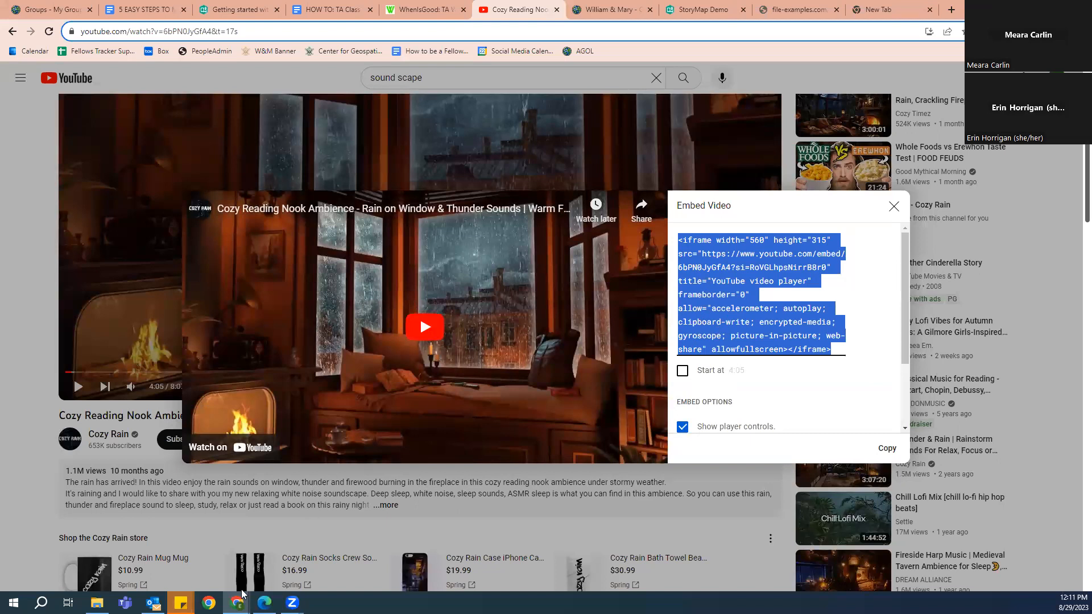
Switch back to the Sample Story window, paste the copied embed code as the video link and add the video
mouse_move(238, 600)
left_click(299, 546)
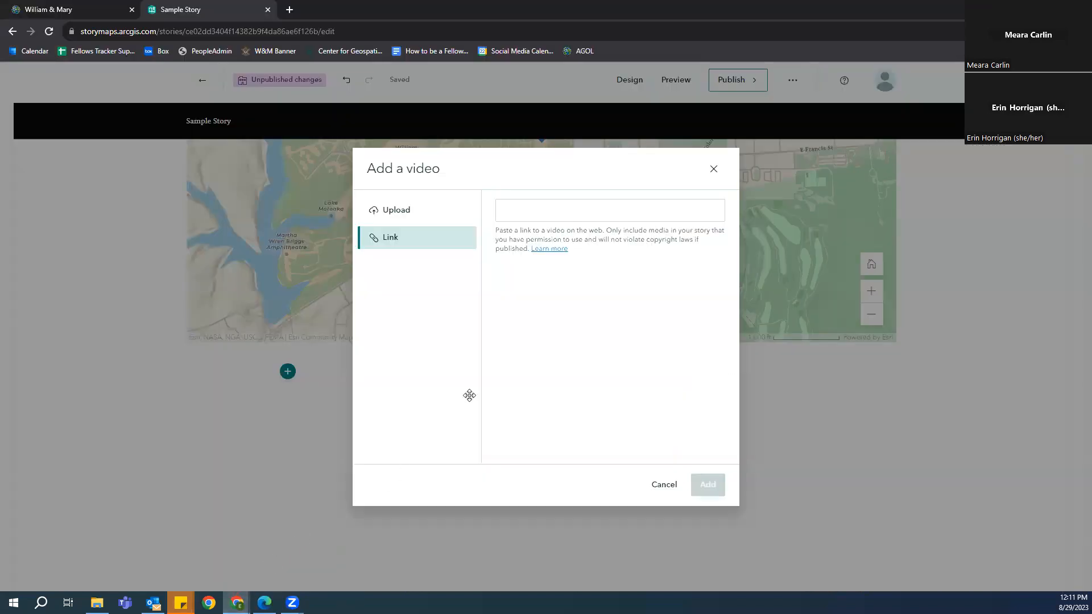
right_click(505, 215)
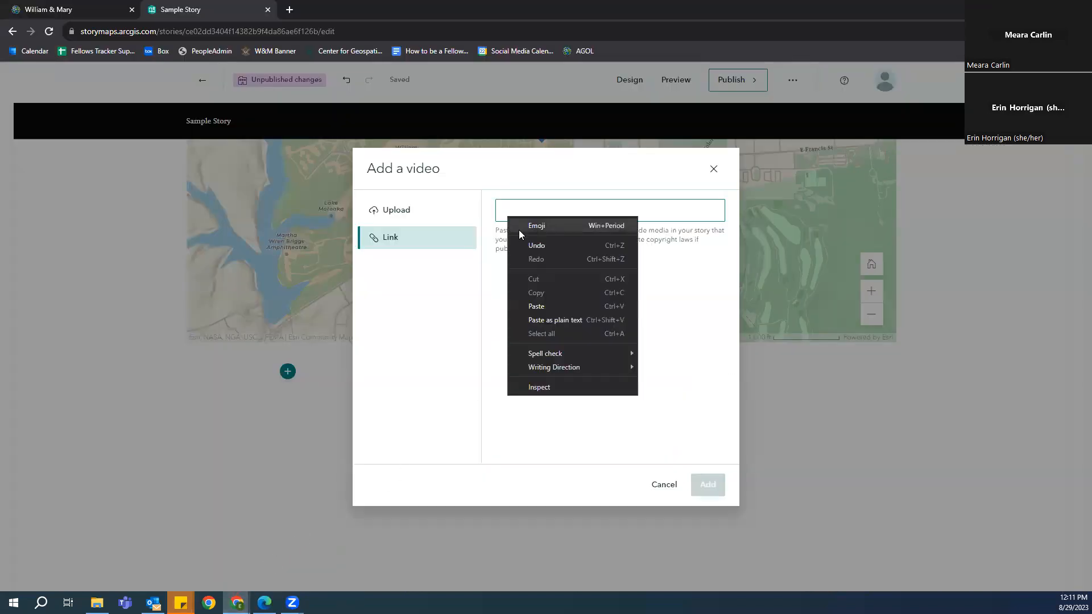
left_click(537, 306)
left_click(704, 487)
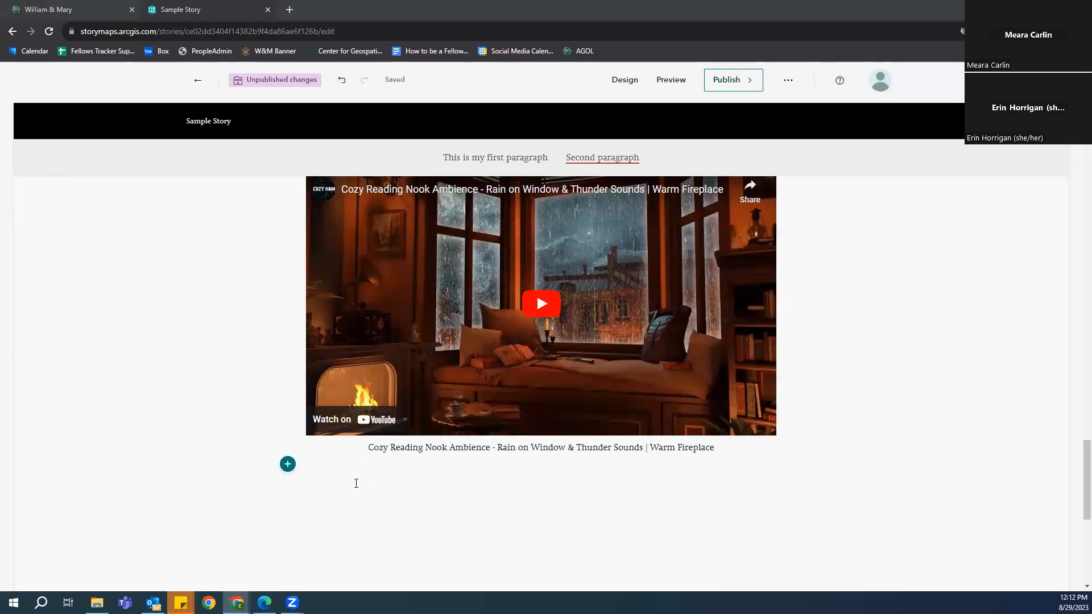
Insert a text block below the video, format it as a heading and enter "Audio"
left_click(287, 465)
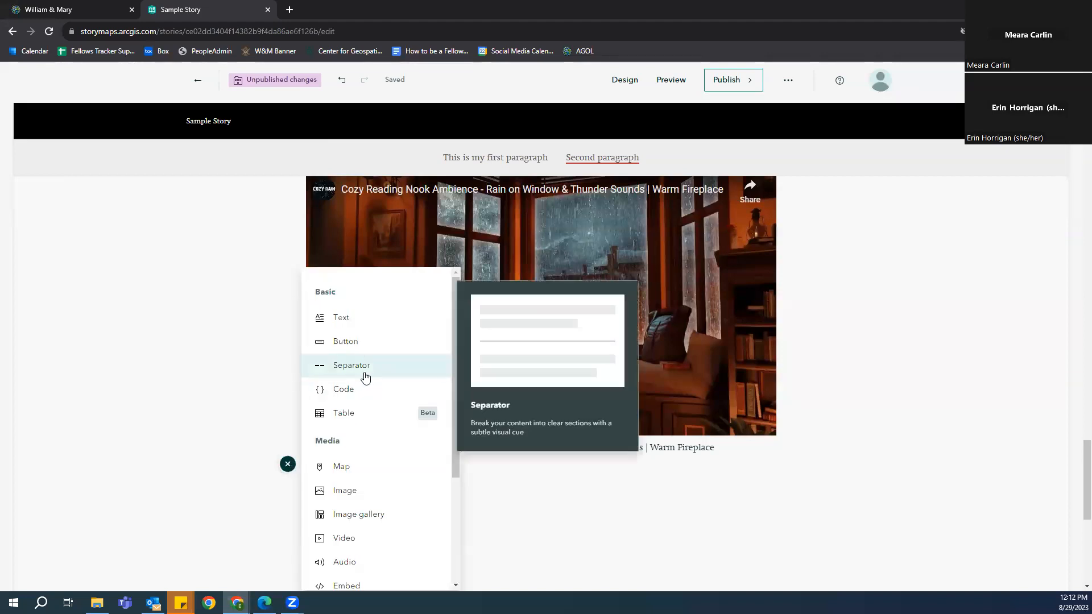
left_click(370, 322)
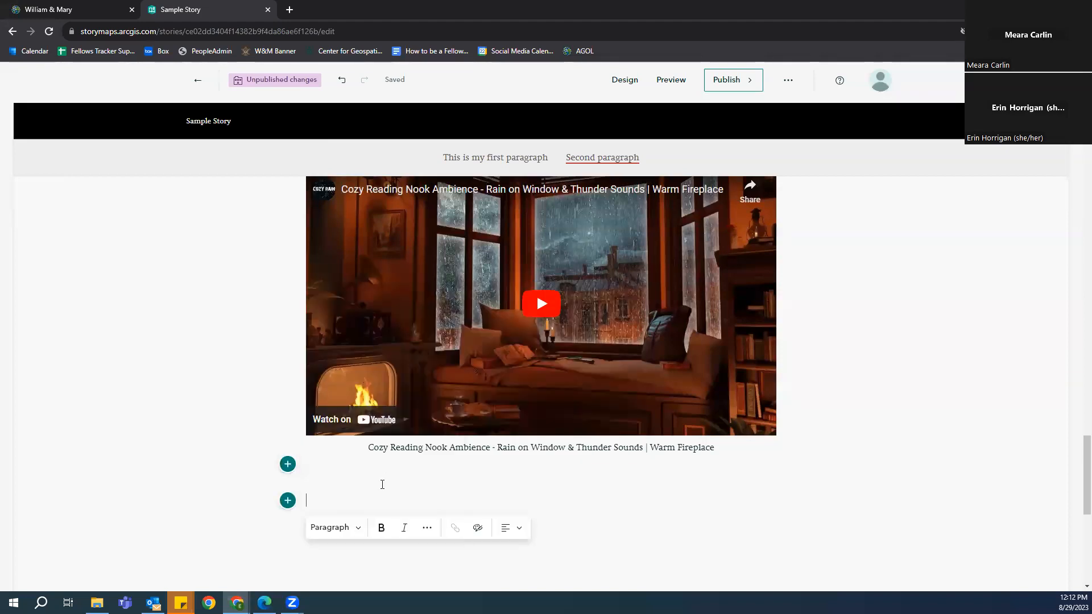
left_click(357, 529)
left_click(377, 382)
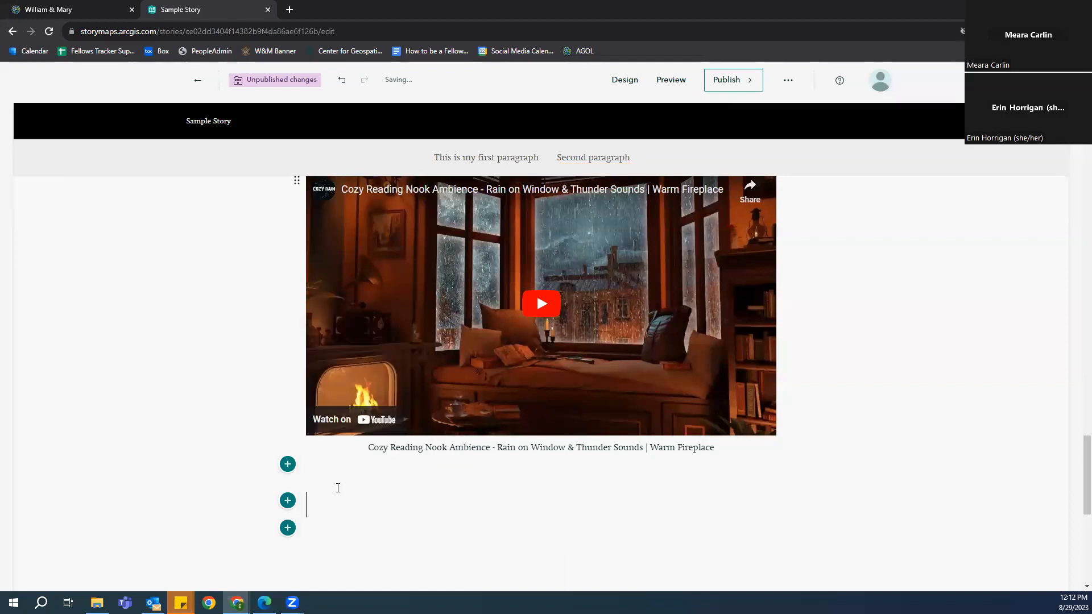
type("Audio")
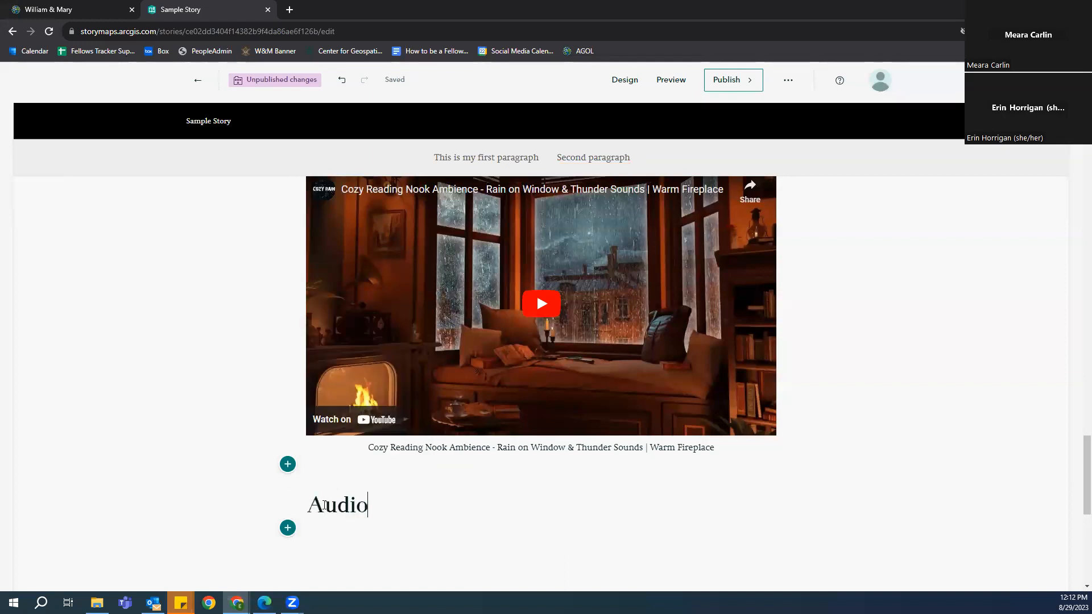
Insert an audio block under the Audio heading by uploading file_example_WAV_1MG.wav from the Desktop
left_click(287, 528)
scroll(373, 445, "down", 1)
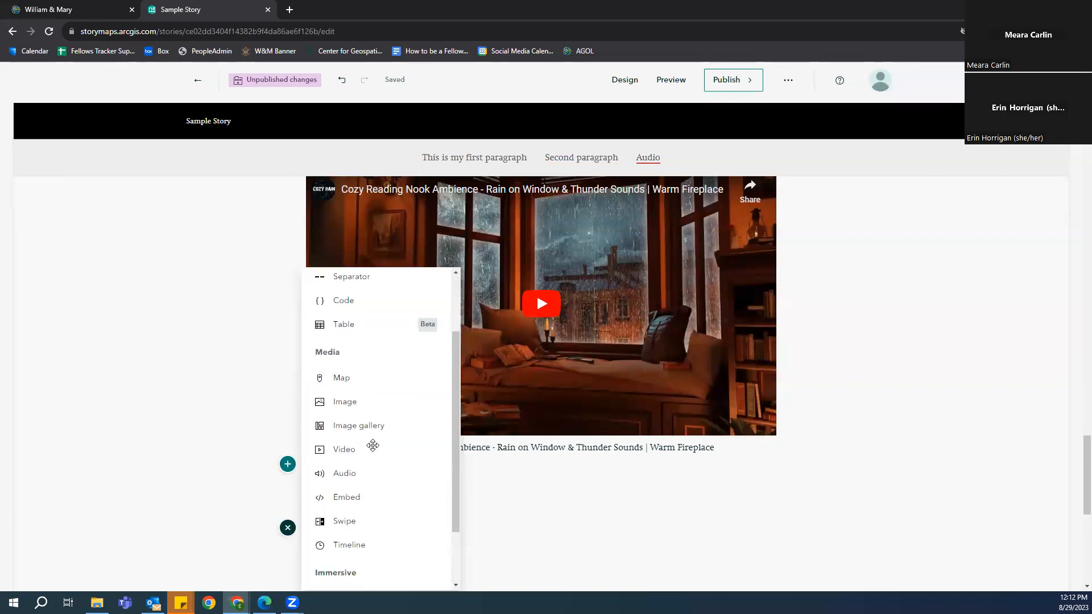
scroll(373, 446, "down", 1)
left_click(375, 403)
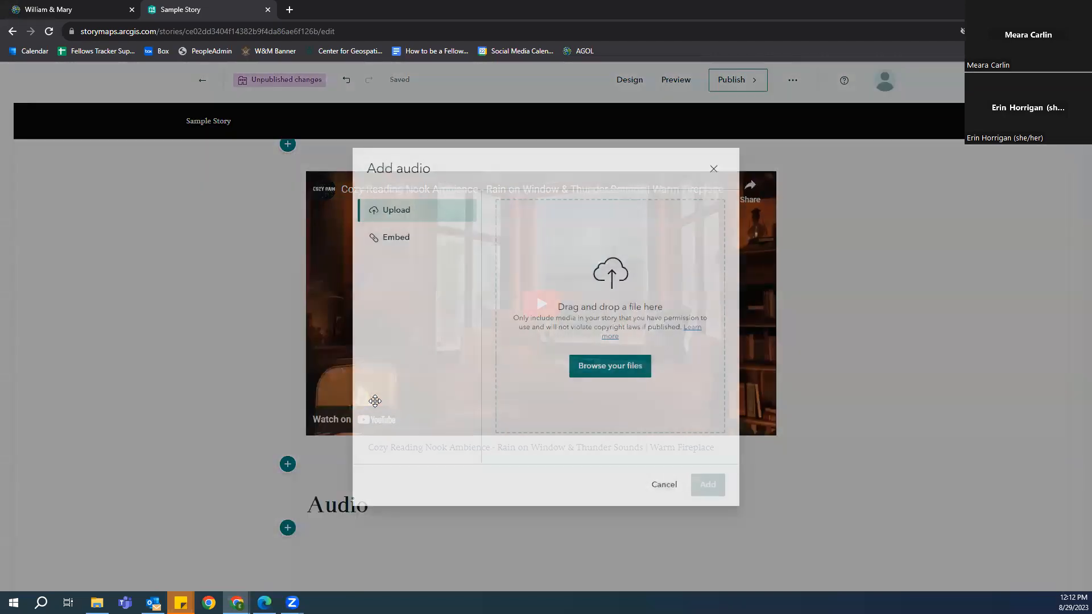
left_click(638, 370)
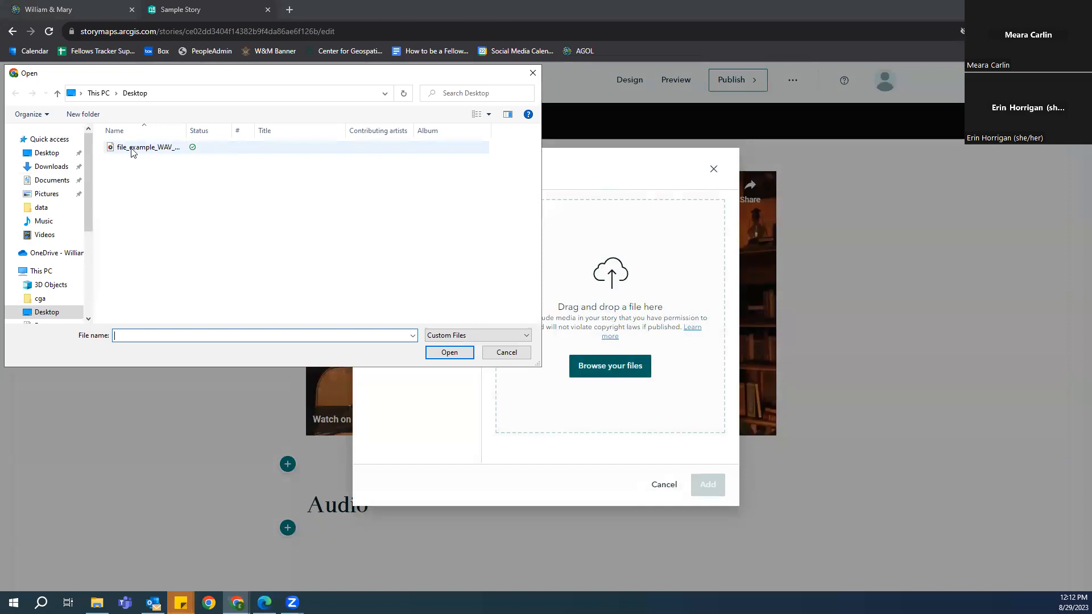
left_click(133, 149)
left_click(455, 354)
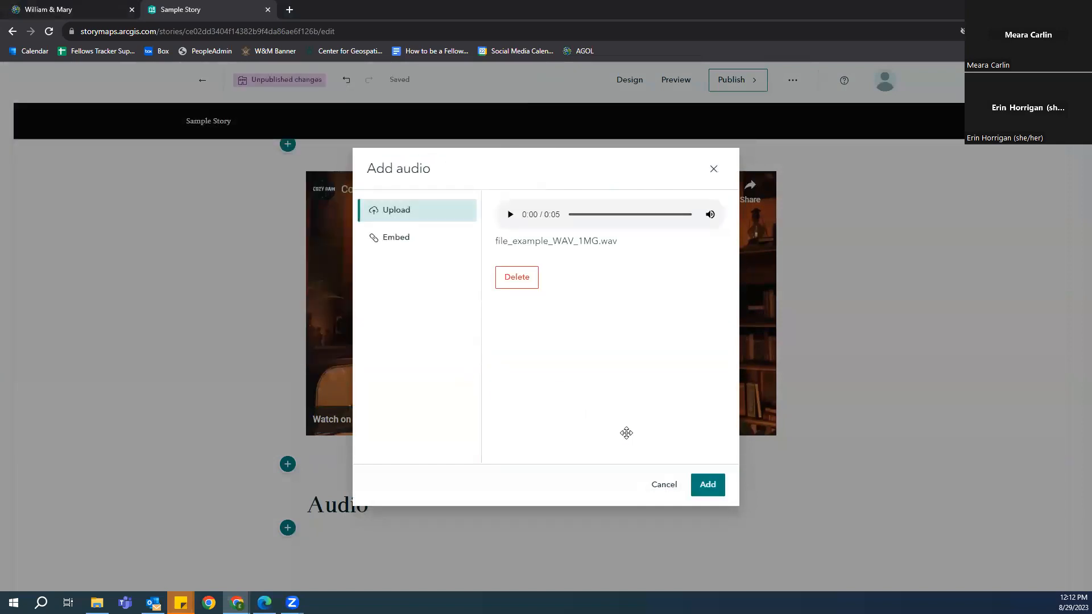
left_click(708, 485)
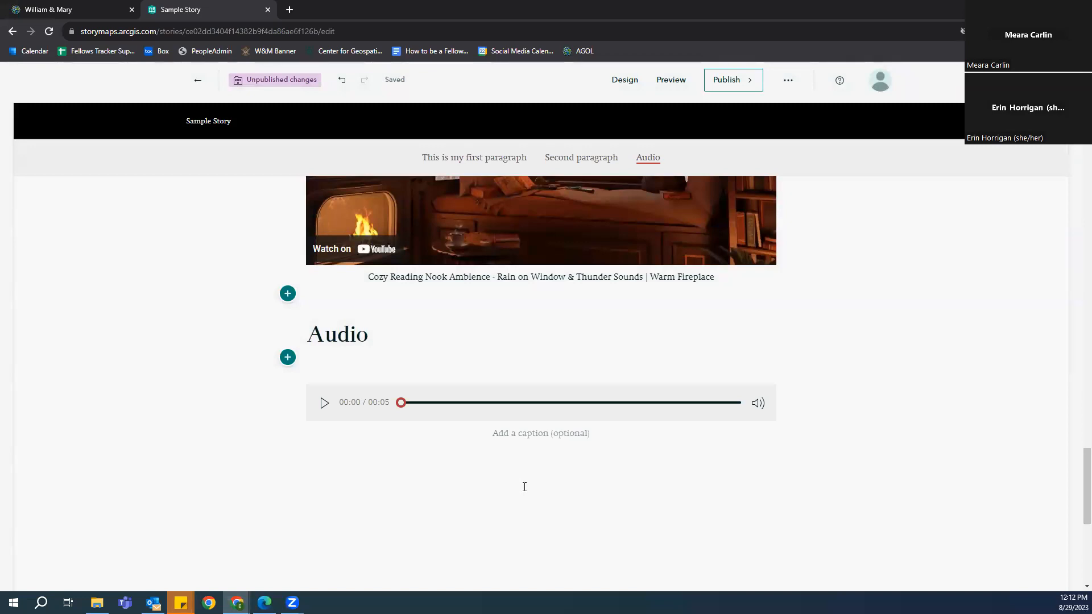
Review the express map, video and audio blocks in the story
scroll(524, 486, "up", 7)
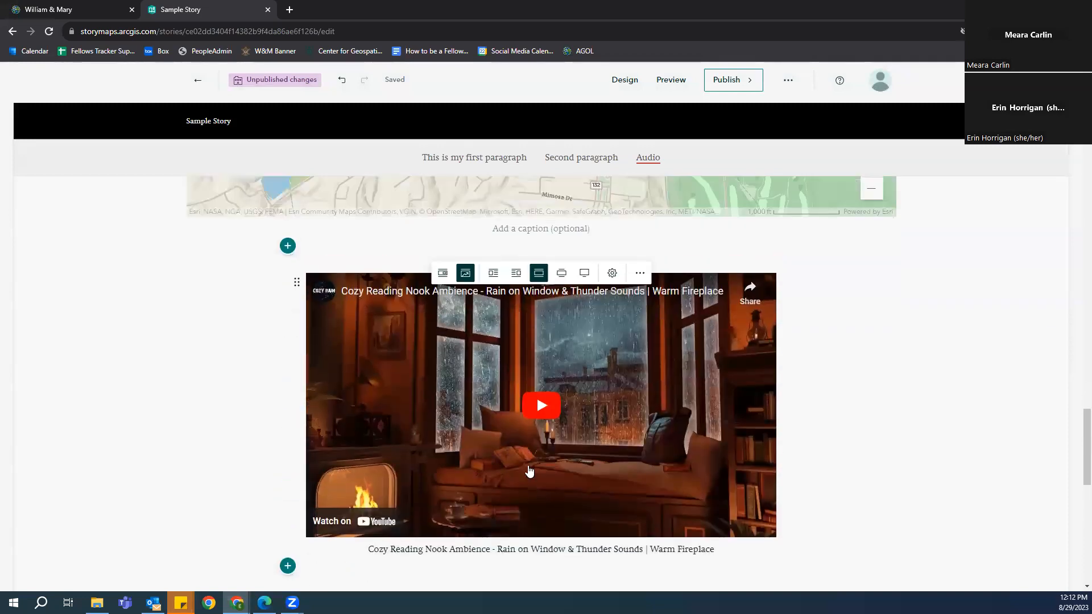
scroll(572, 251, "up", 2)
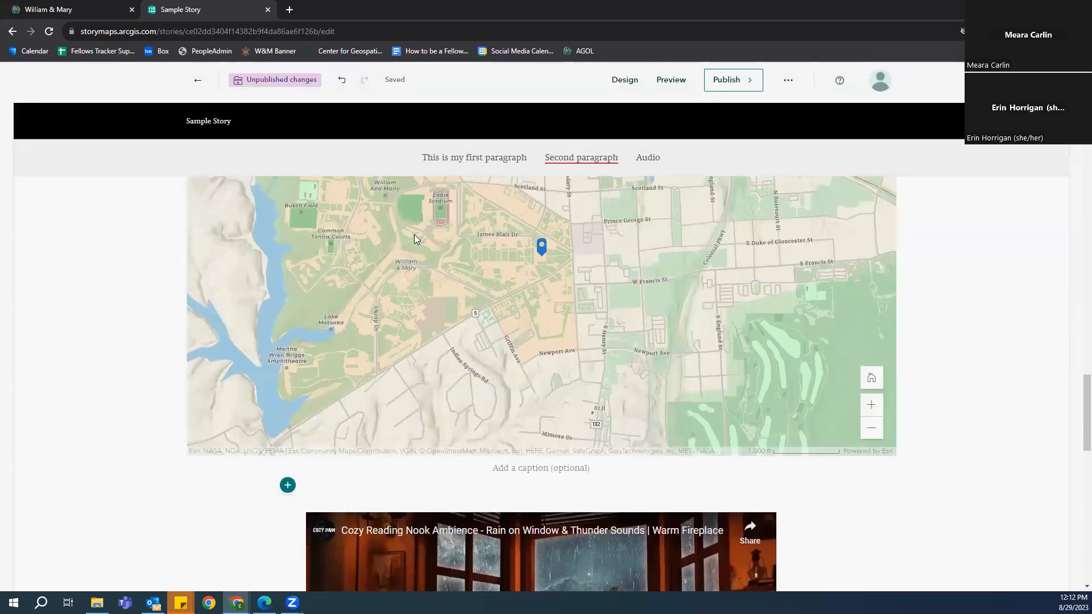
left_click(539, 244)
scroll(652, 380, "down", 1)
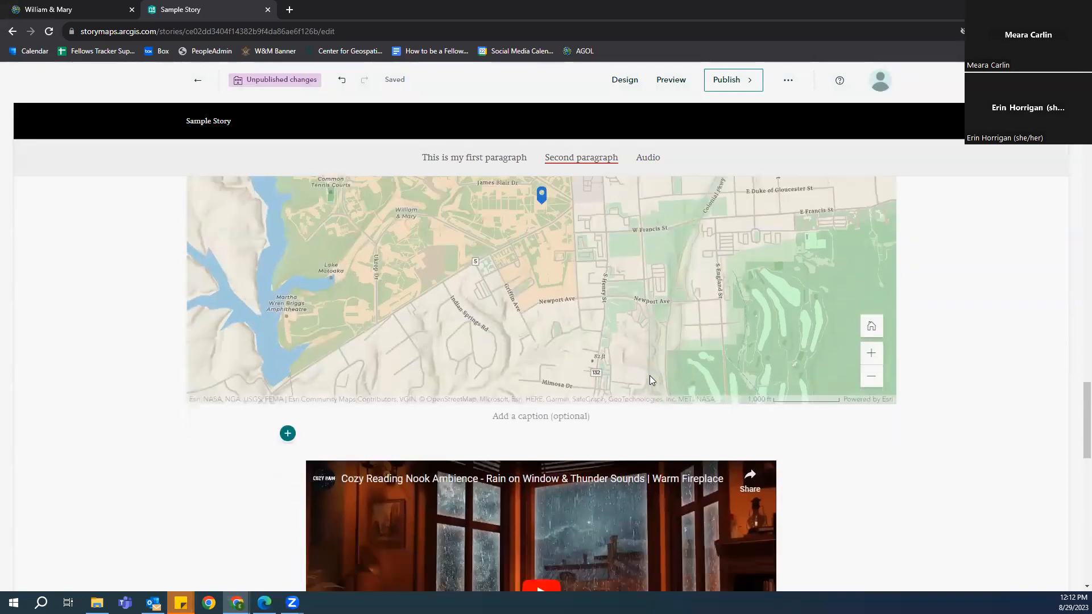
scroll(652, 380, "down", 9)
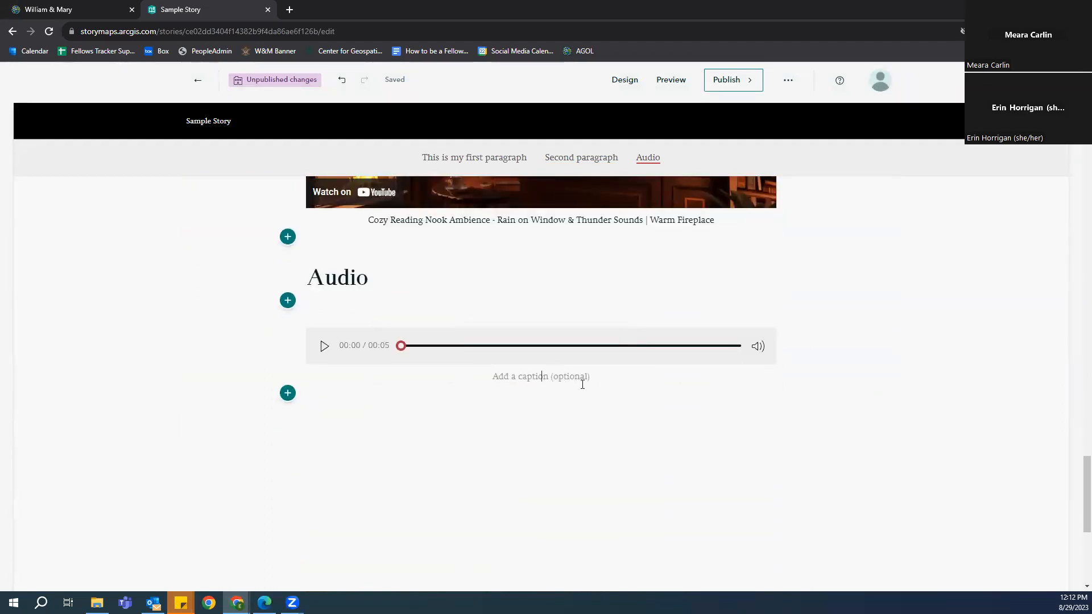
scroll(583, 384, "down", 2)
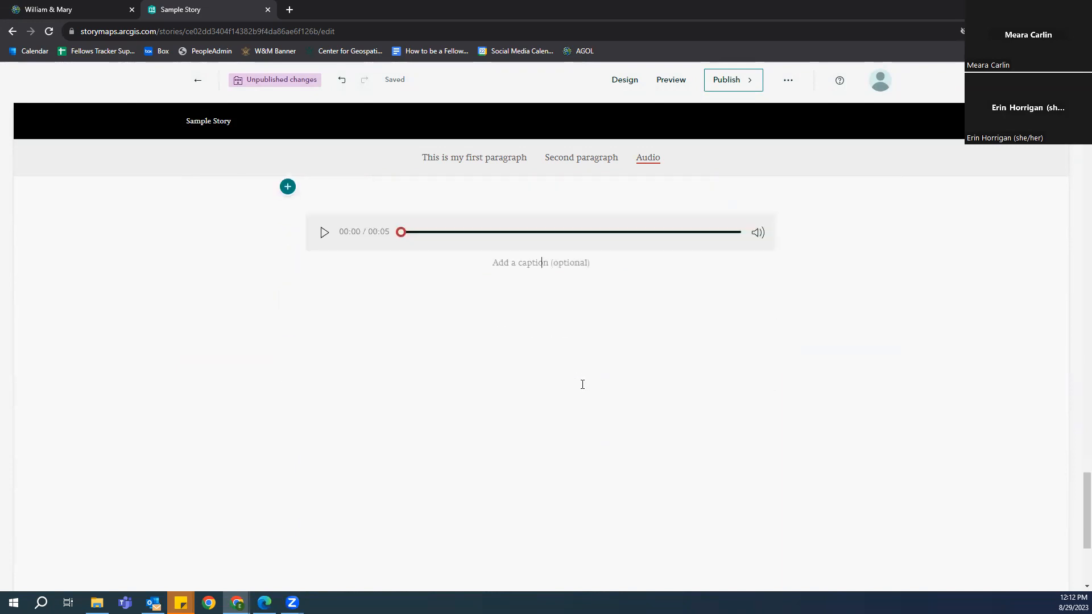
scroll(582, 383, "up", 2)
scroll(568, 383, "down", 2)
Insert a Slideshow block below the audio player
mouse_move(349, 276)
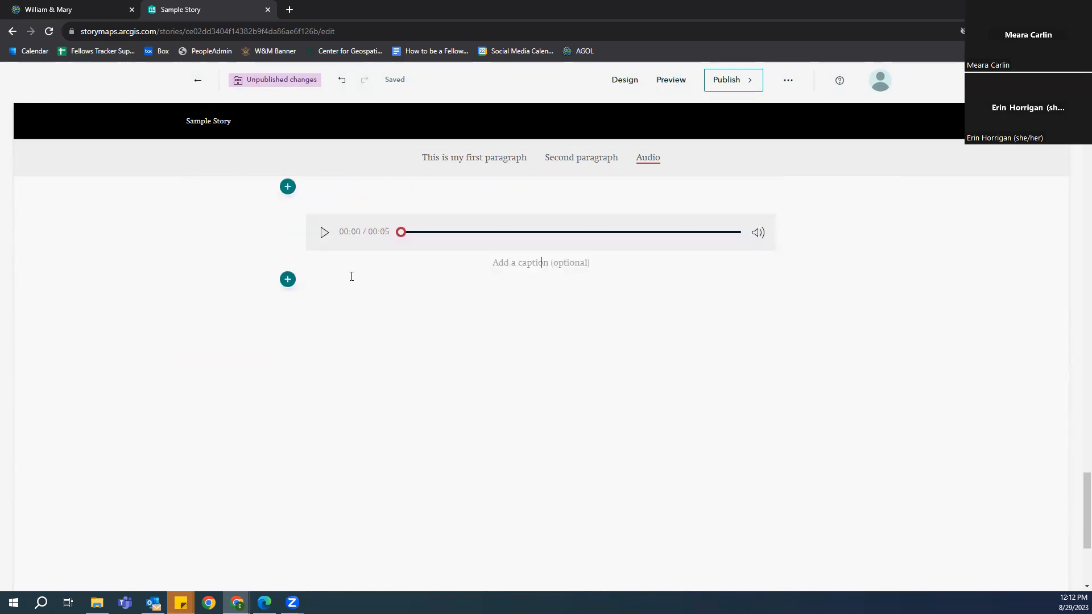
left_click(287, 279)
scroll(345, 311, "down", 3)
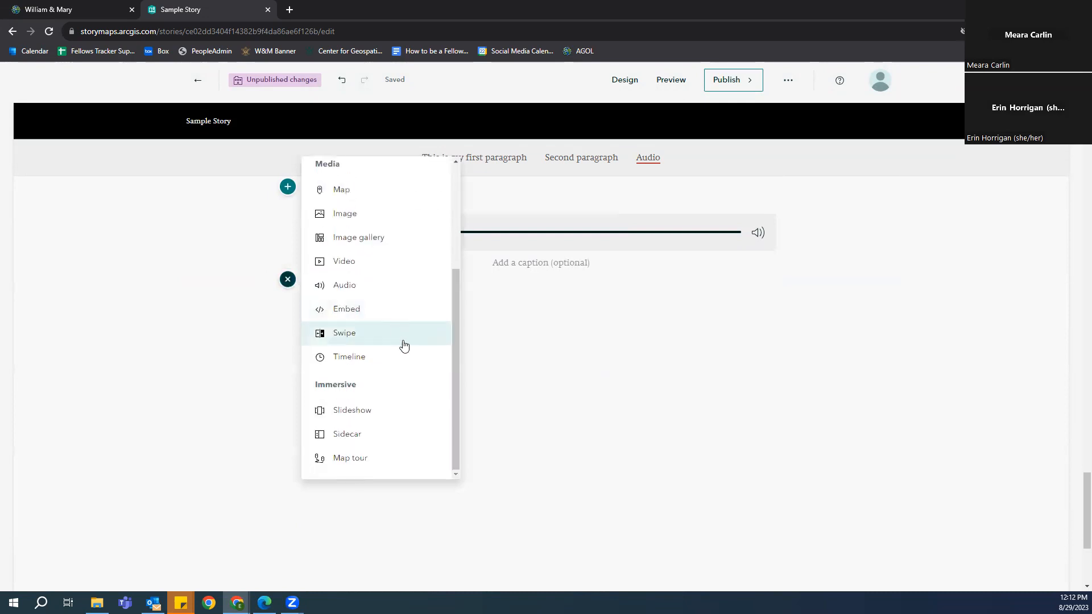
scroll(404, 345, "down", 1)
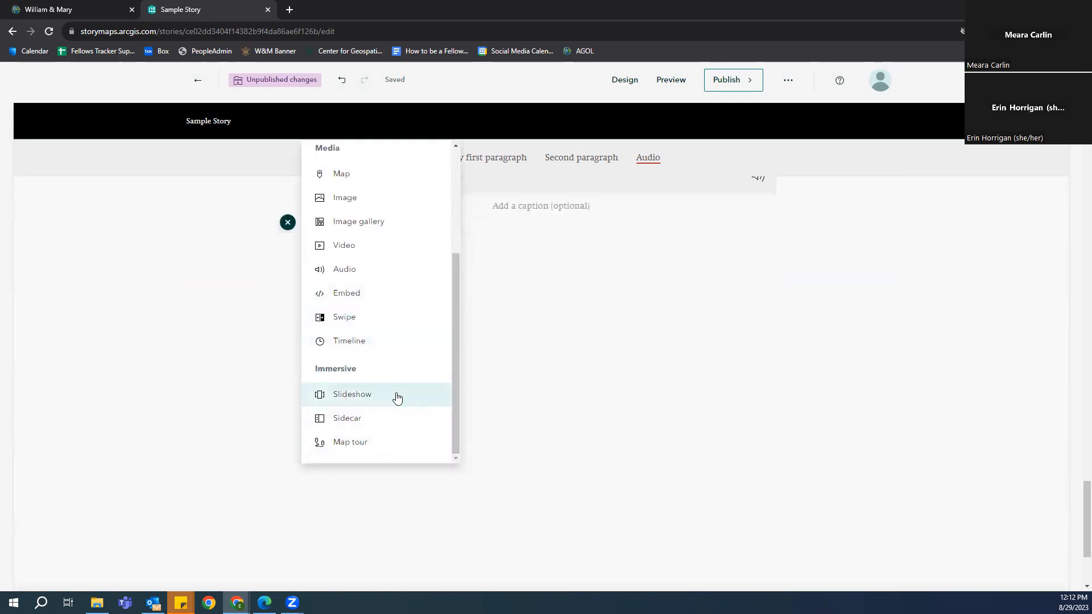
mouse_move(398, 392)
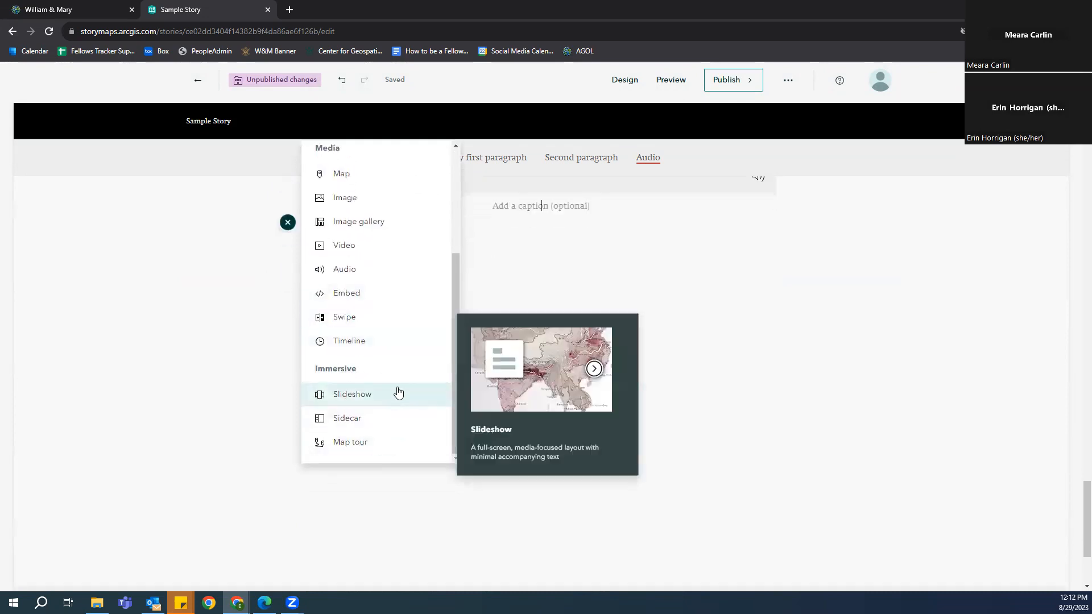
left_click(358, 397)
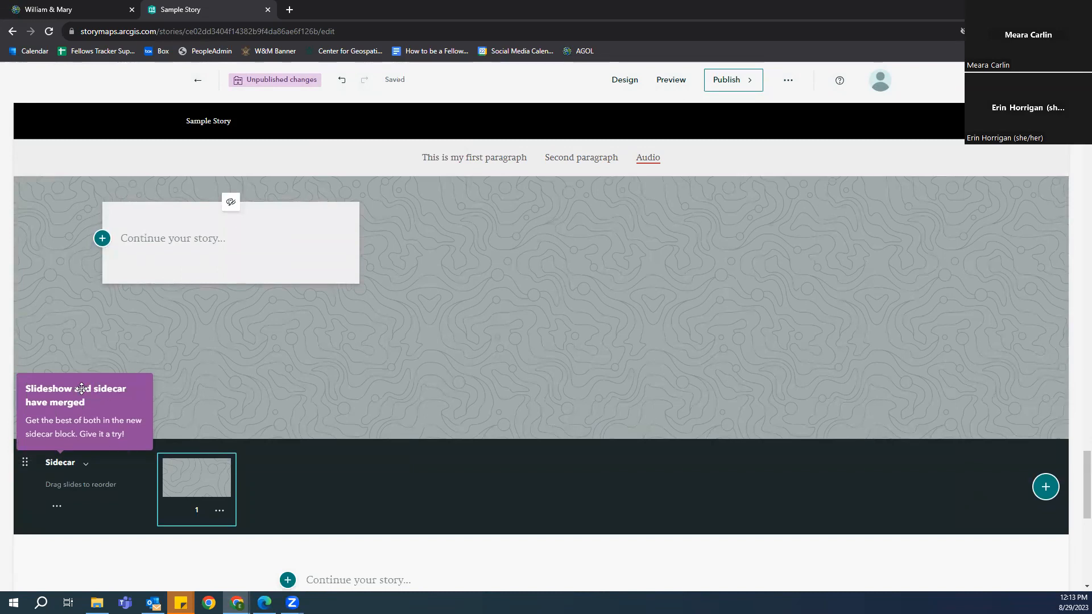
Enter "text" in the slide's narrative panel, add a swipe as its media and shift the swipe divider towards the panel
scroll(403, 398, "up", 1)
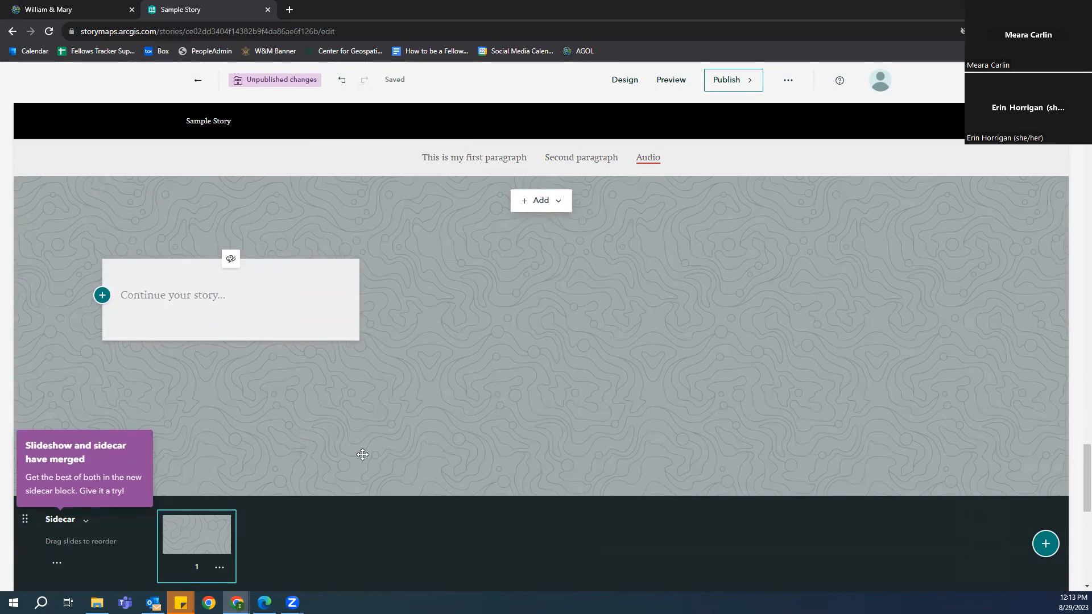
left_click(173, 289)
type("text")
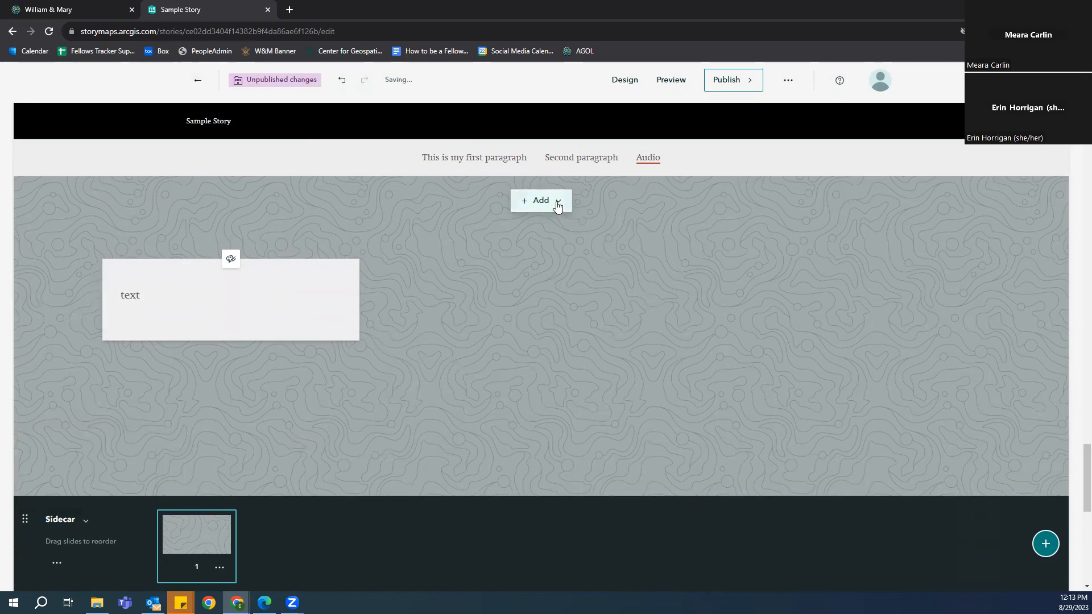
left_click(557, 202)
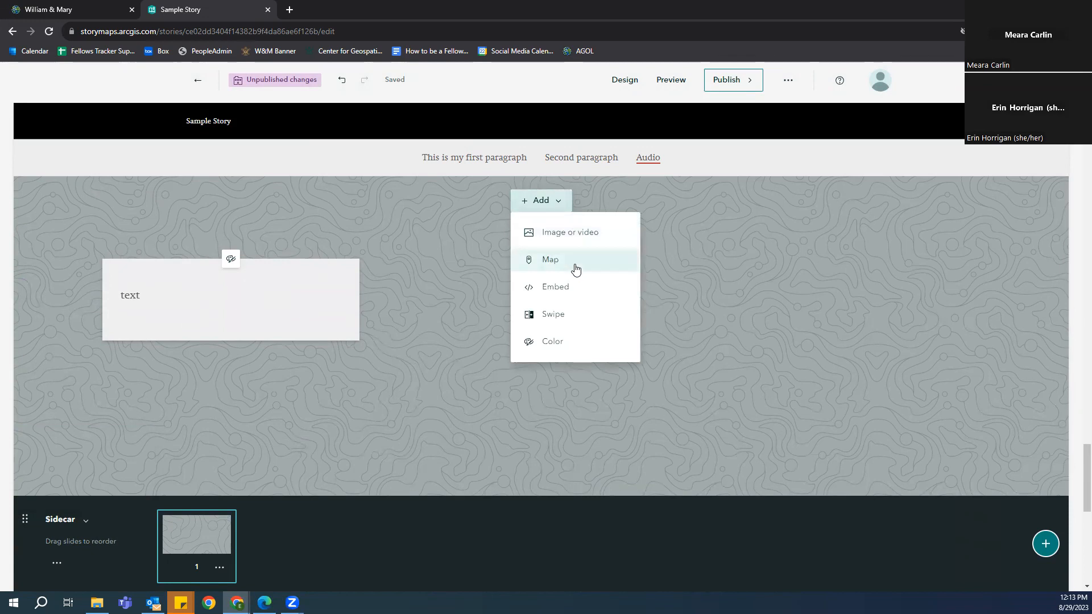
left_click(566, 317)
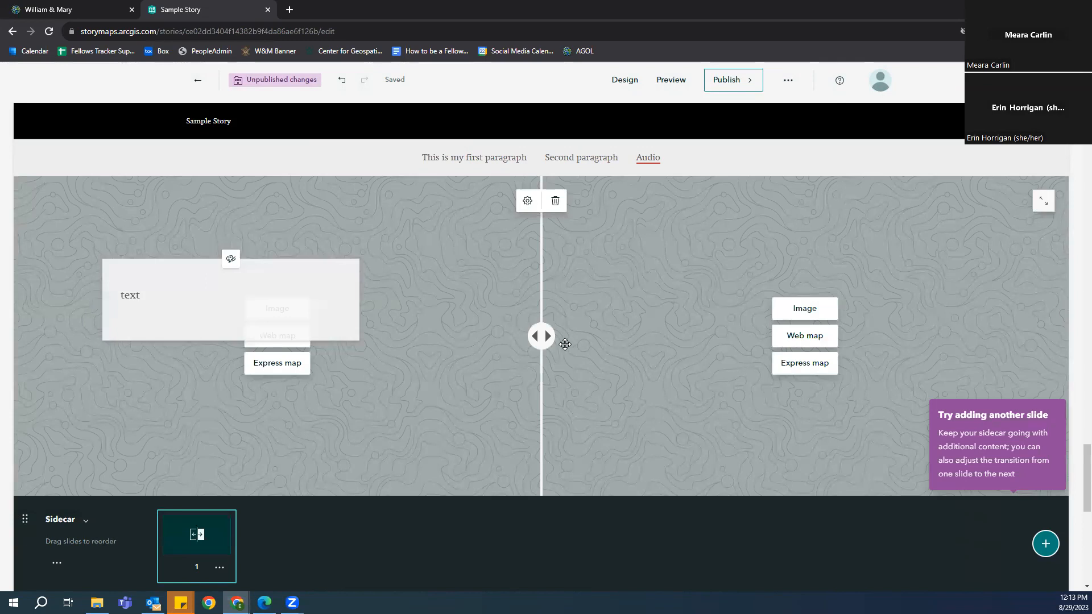
left_click_drag(565, 344, 344, 341)
Delete the sidecar block from the story
scroll(370, 393, "down", 1)
scroll(369, 392, "down", 3)
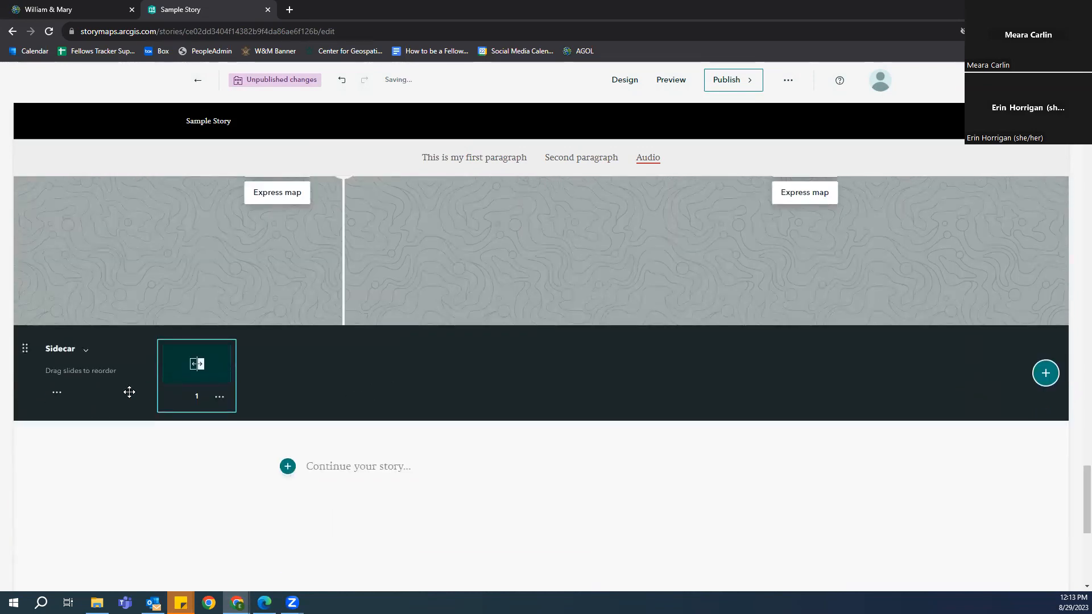
left_click(56, 392)
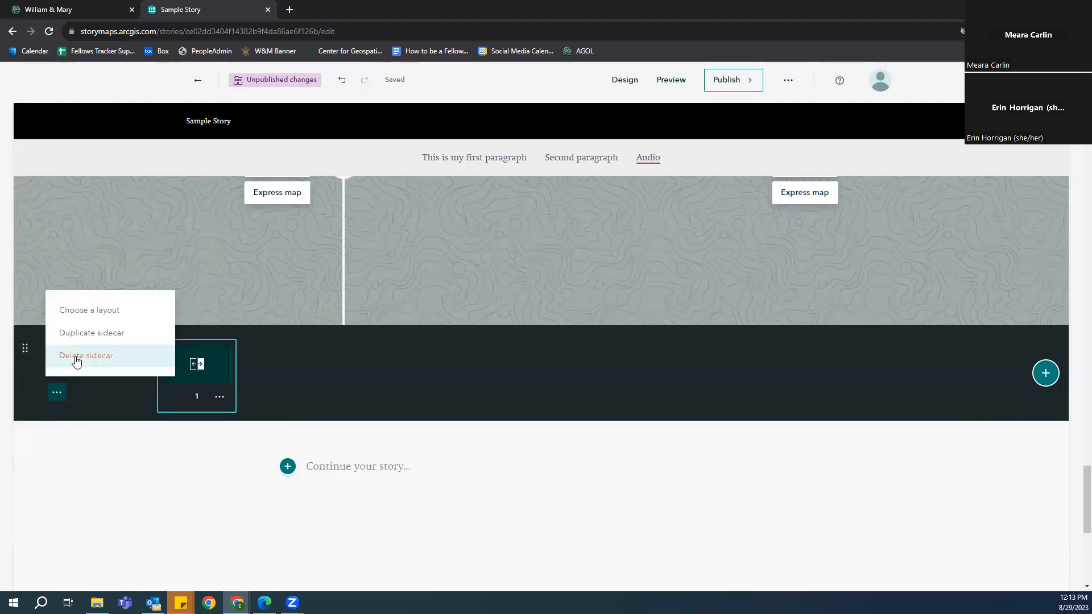
scroll(79, 357, "up", 3)
left_click(86, 526)
left_click(661, 375)
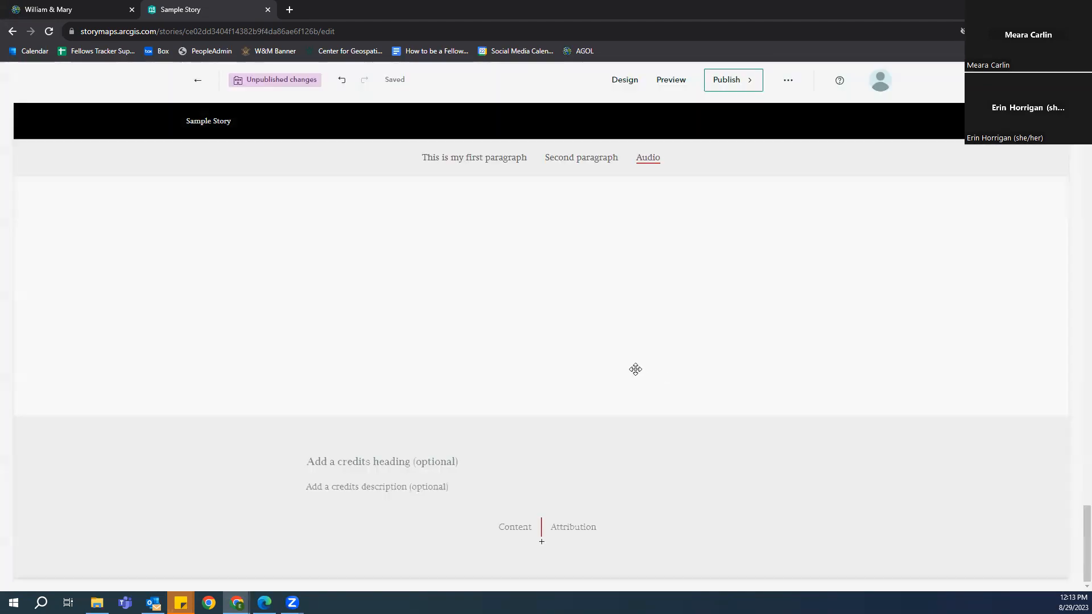
Insert a map tour below the audio player, started from scratch with the Explorer layout
left_click(287, 279)
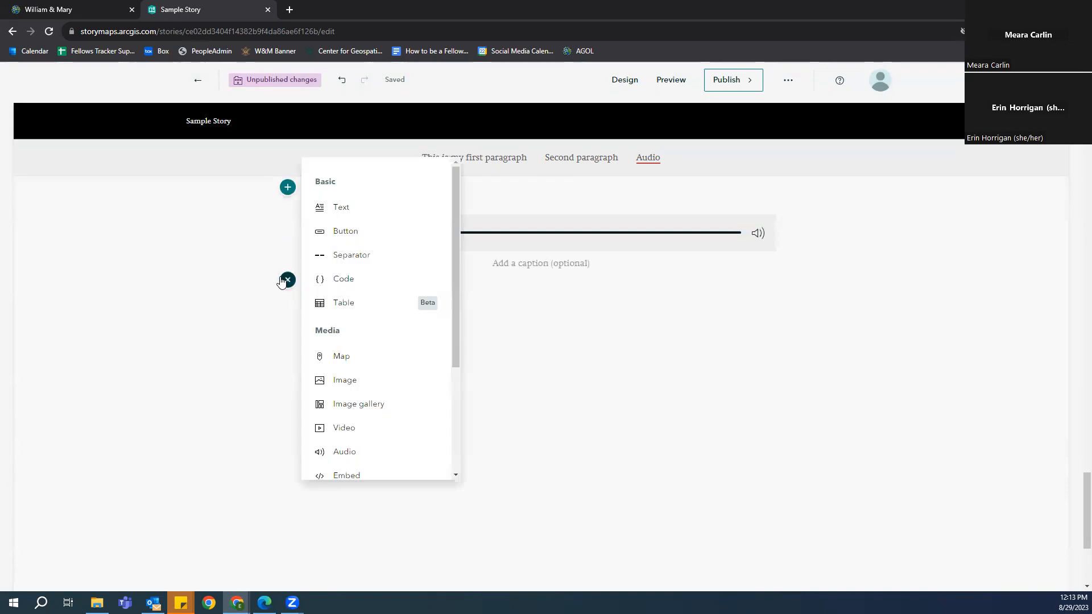
scroll(347, 393, "down", 3)
left_click(362, 456)
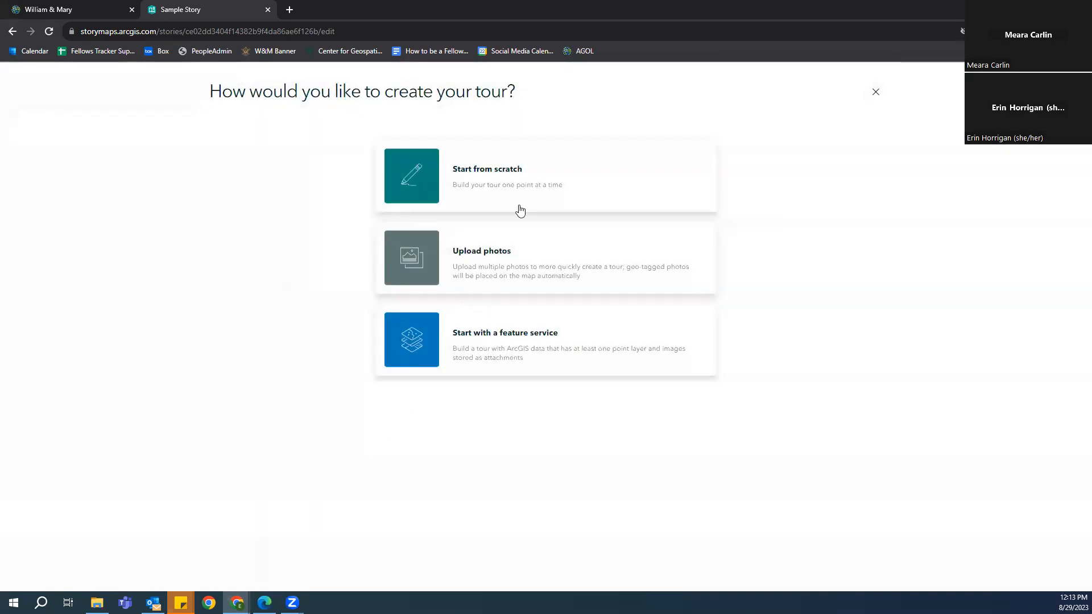
left_click(519, 208)
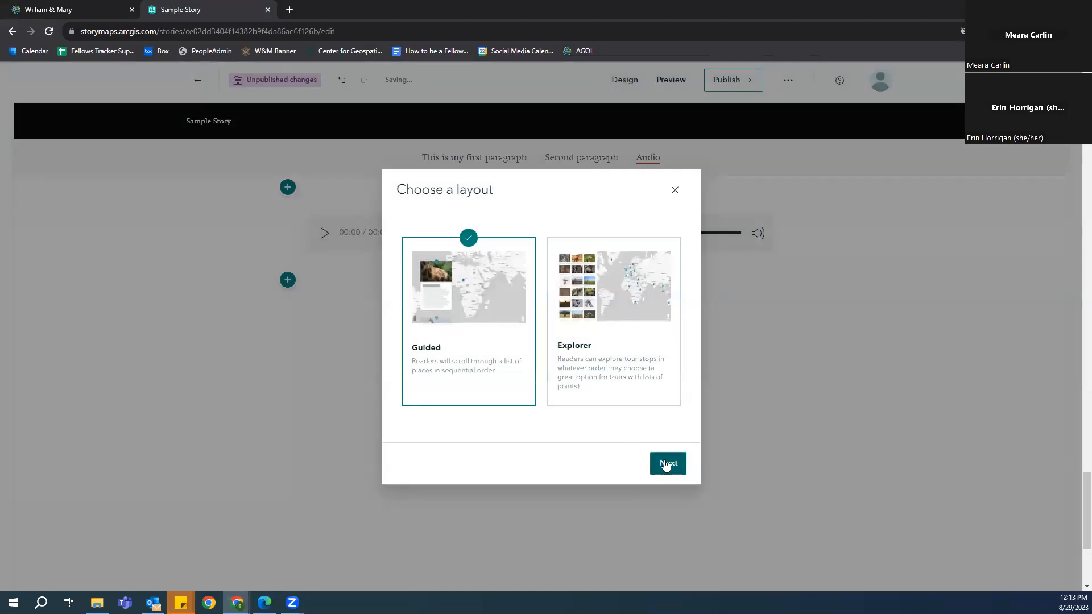
left_click(571, 329)
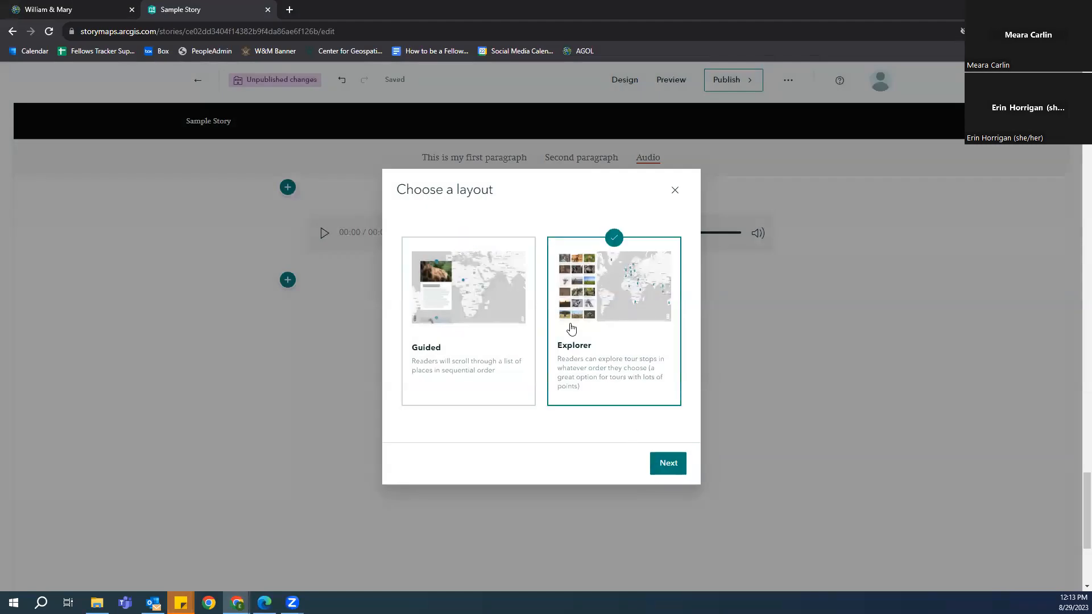
left_click(668, 462)
left_click(671, 452)
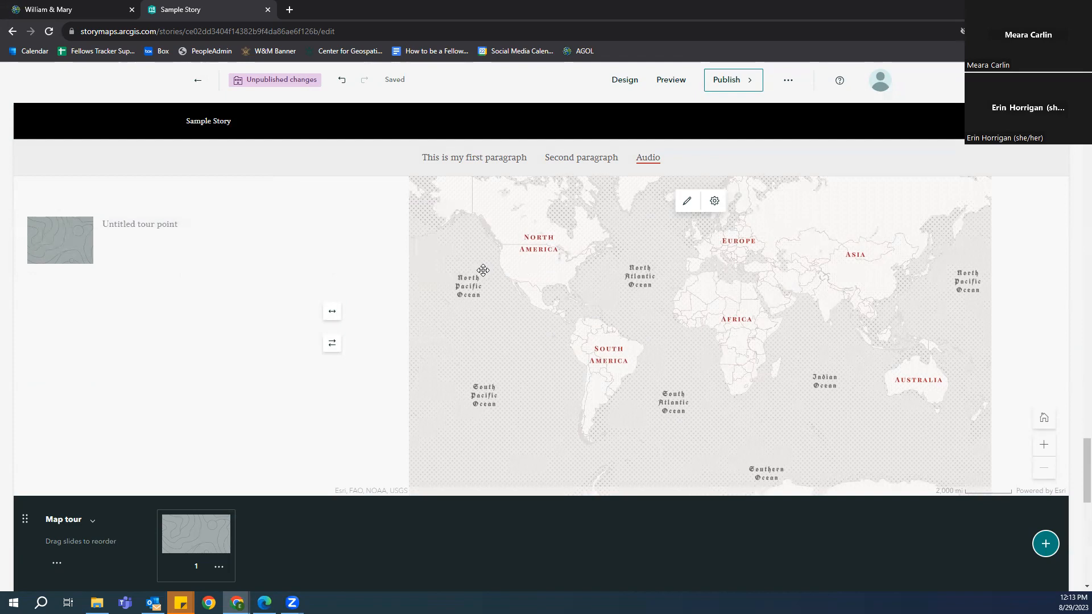
Add a text paragraph reading "Finish" below the map tour
scroll(694, 339, "down", 6)
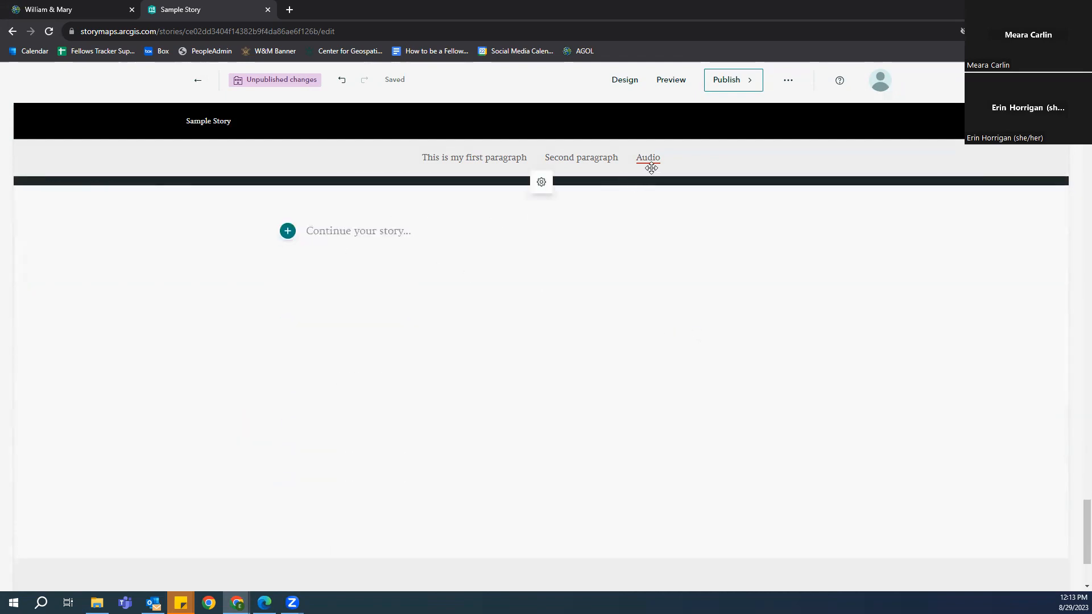
scroll(351, 210, "up", 2)
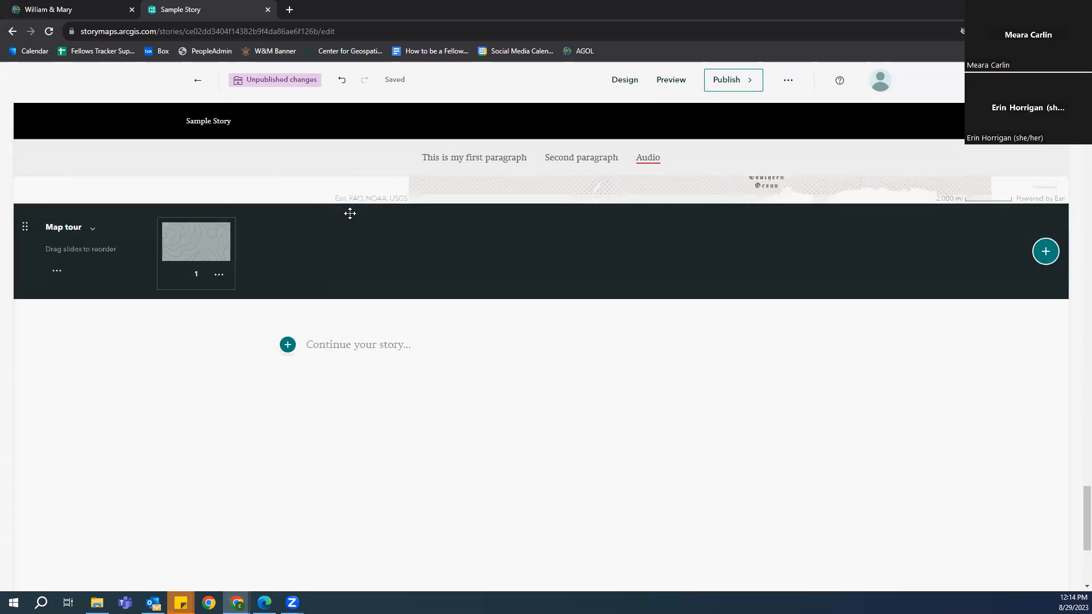
left_click(331, 343)
type("Finish")
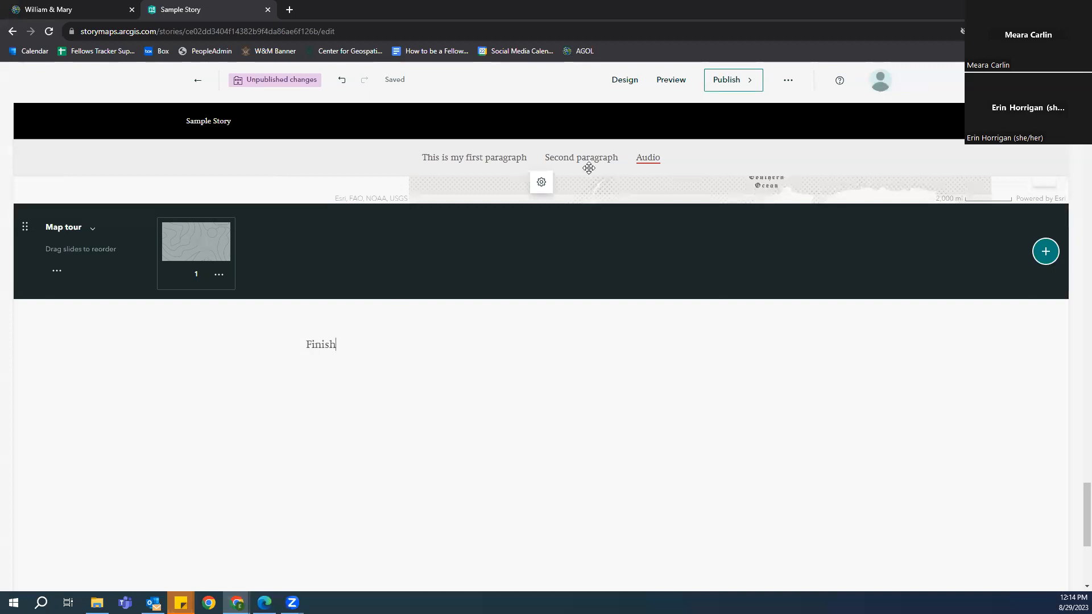
Try the story's navigation links to the second and first paragraphs, and return to the cover
left_click(588, 165)
left_click(501, 158)
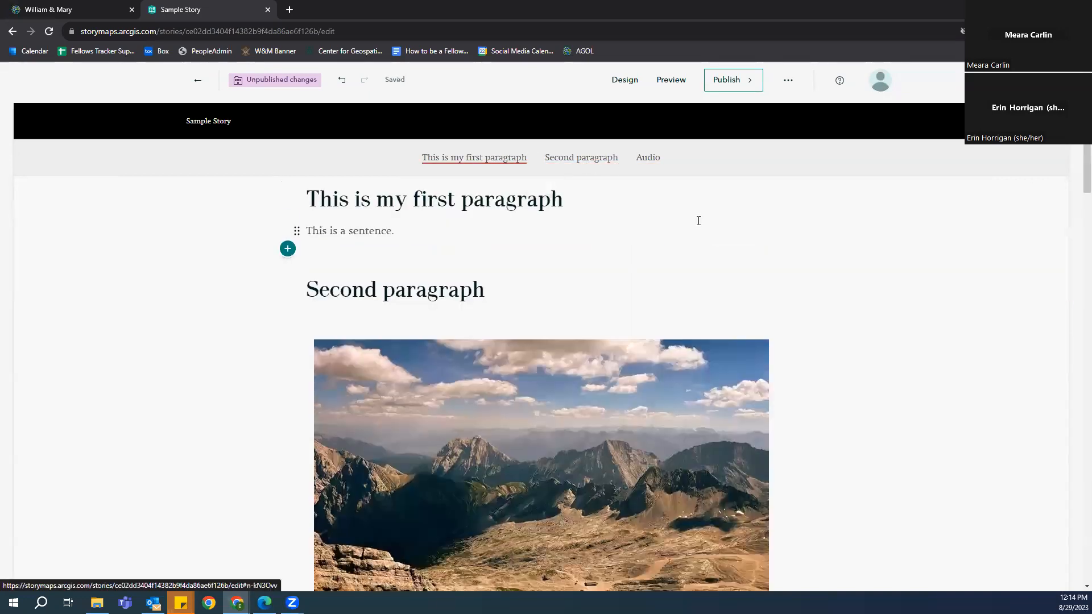
scroll(698, 214, "up", 4)
scroll(697, 205, "up", 5)
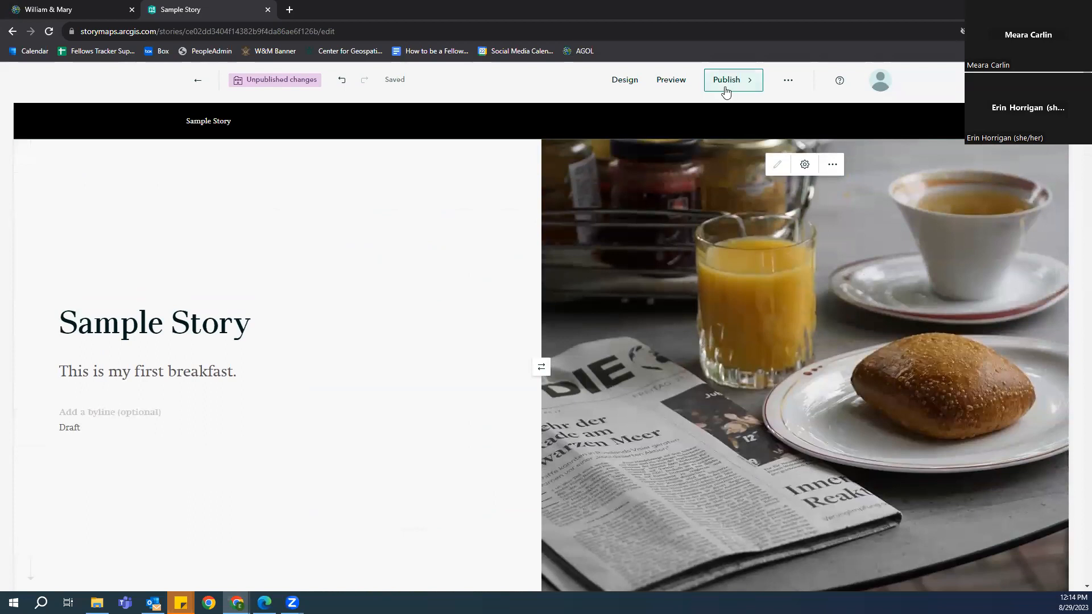
Preview the story in the desktop display size, review it from the cover to the audio section, and return to editing
left_click(678, 83)
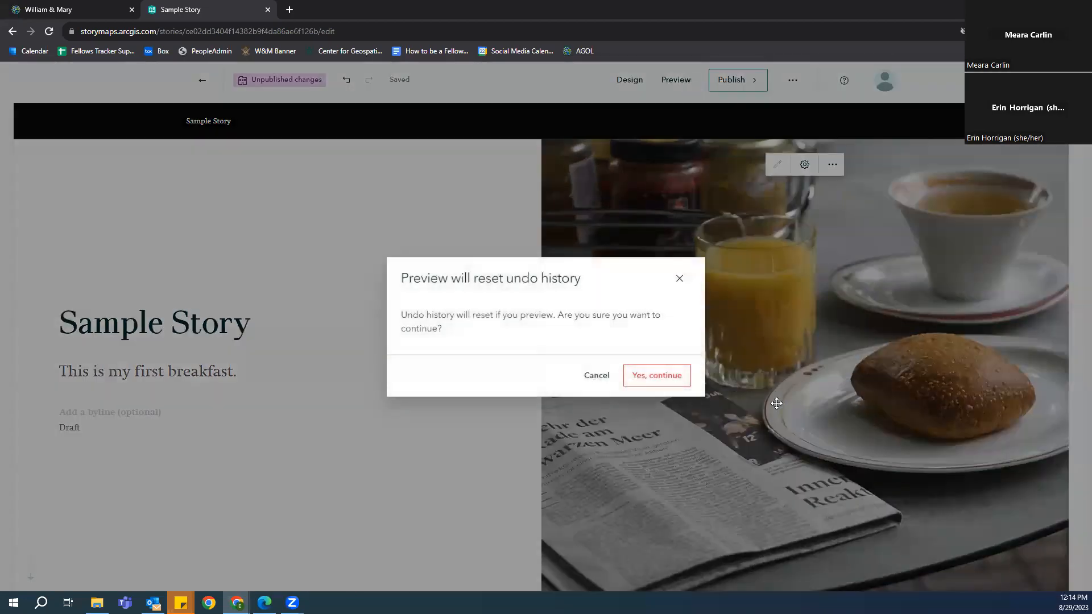
left_click(660, 376)
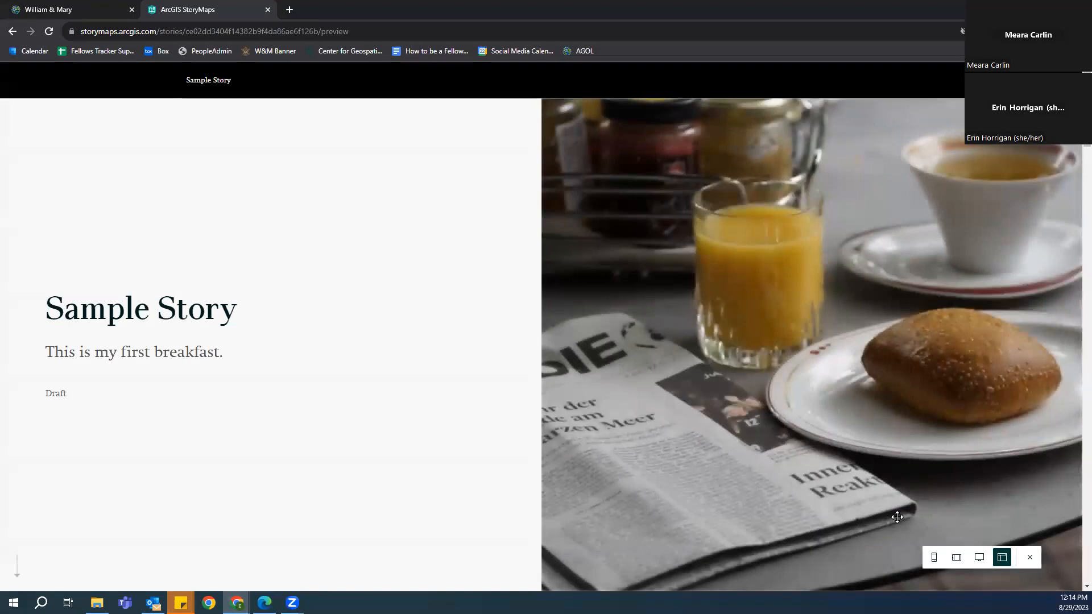
left_click(979, 557)
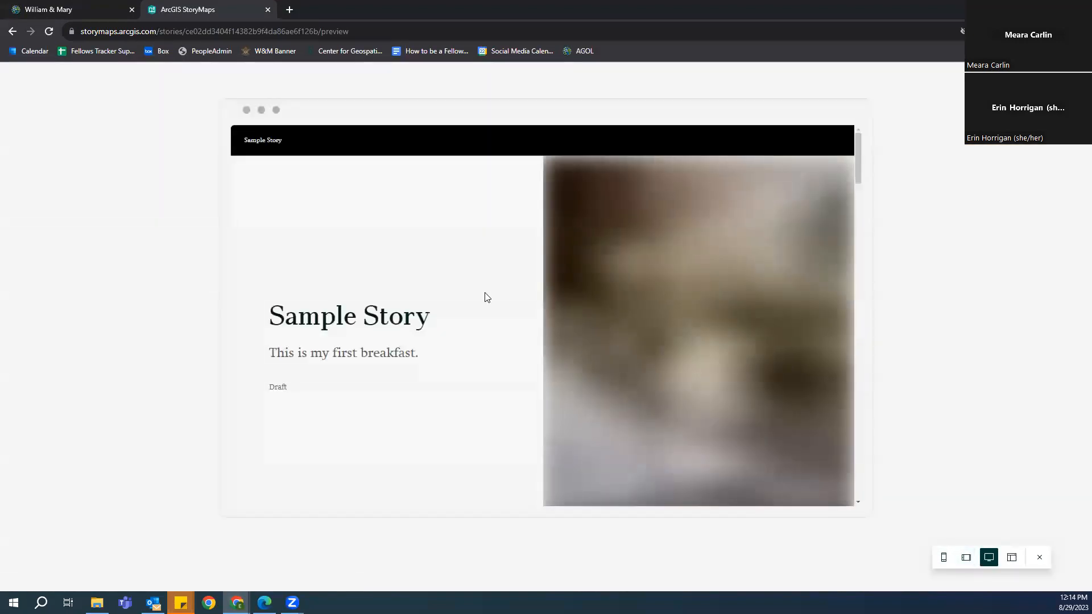
scroll(487, 298, "down", 3)
scroll(487, 297, "down", 10)
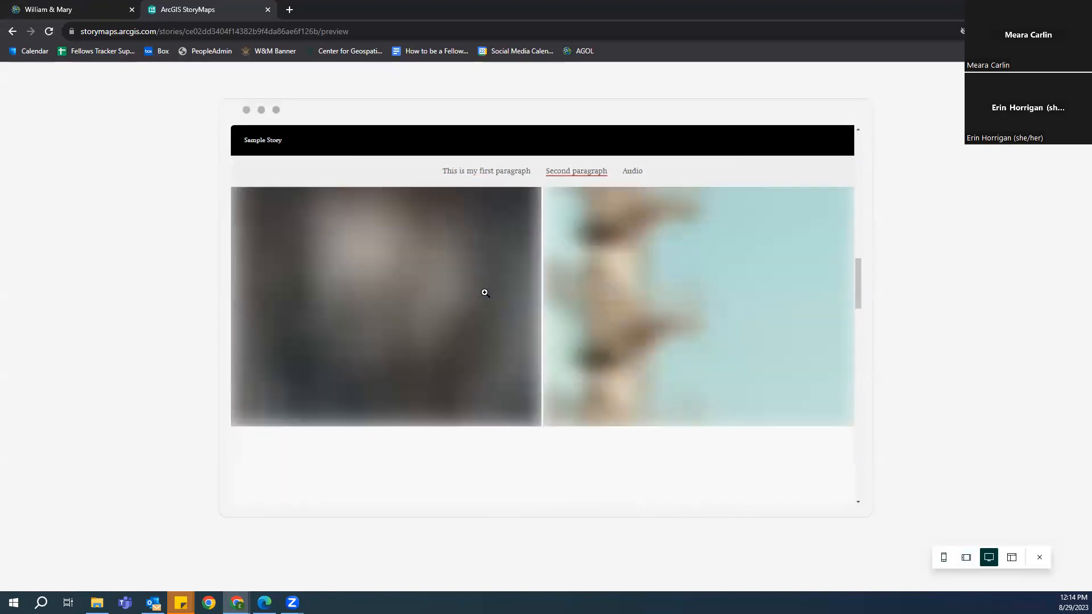
scroll(484, 293, "down", 8)
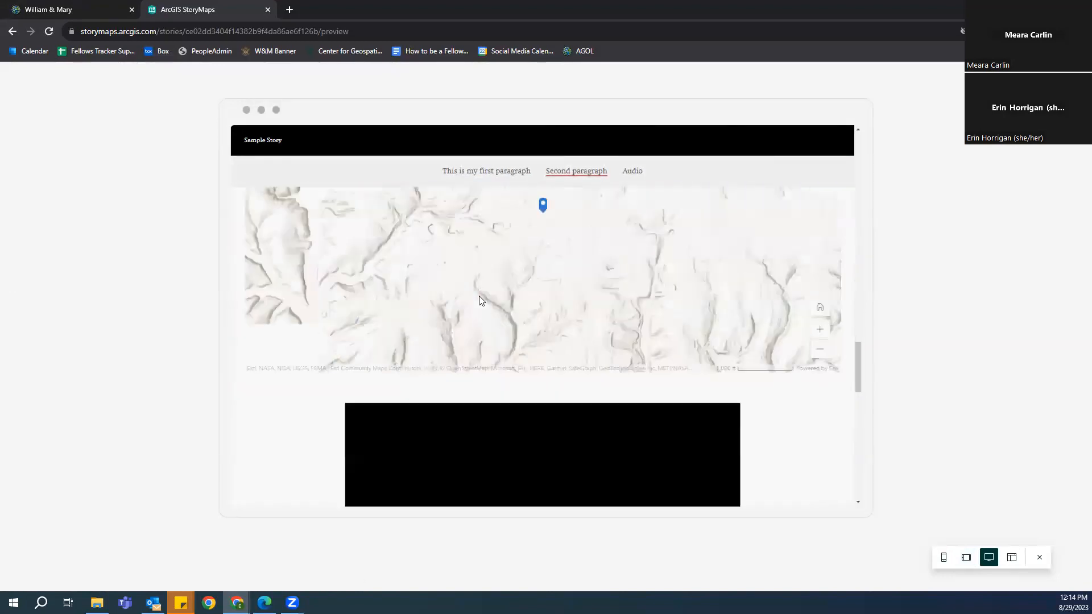
scroll(489, 289, "down", 6)
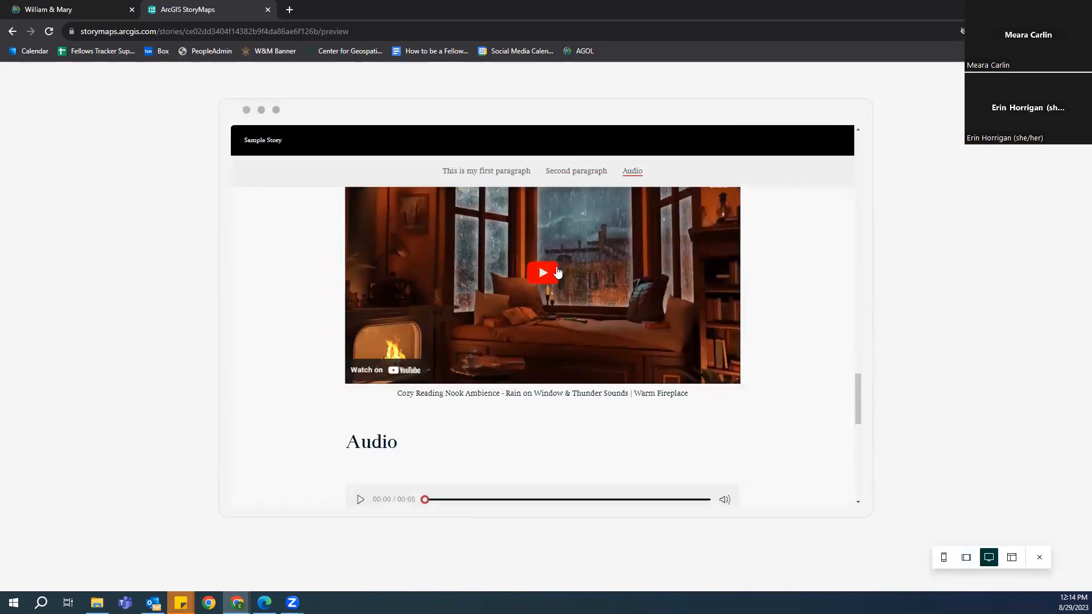
left_click(1040, 558)
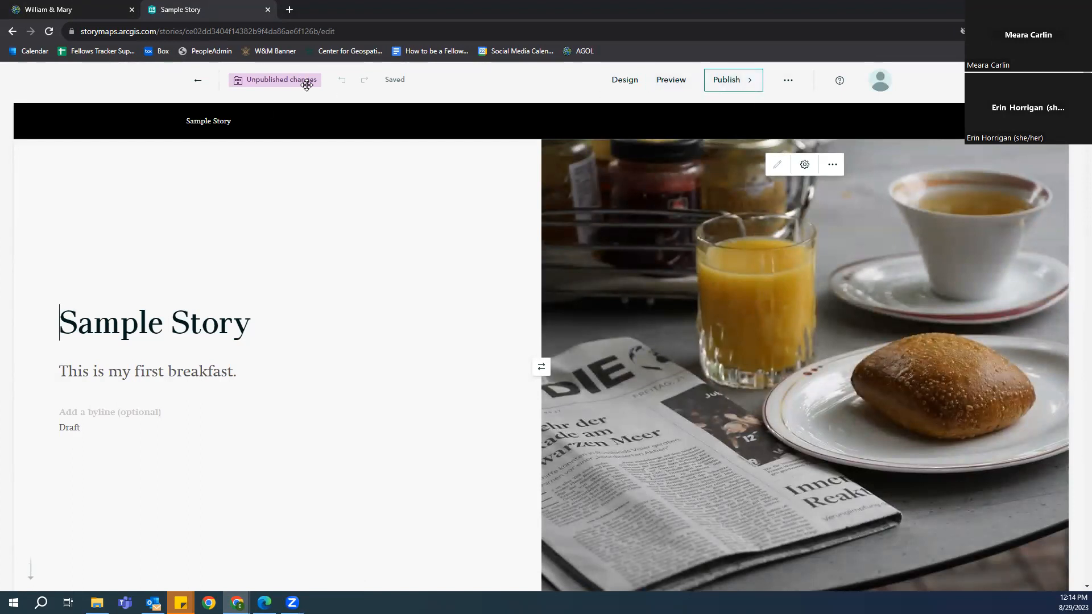
mouse_move(306, 84)
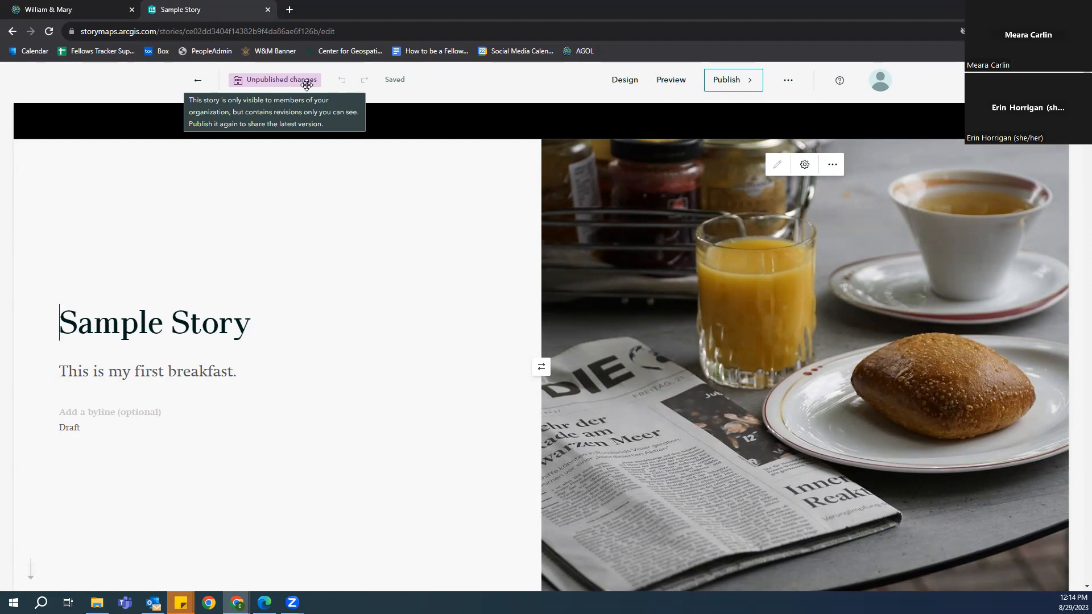